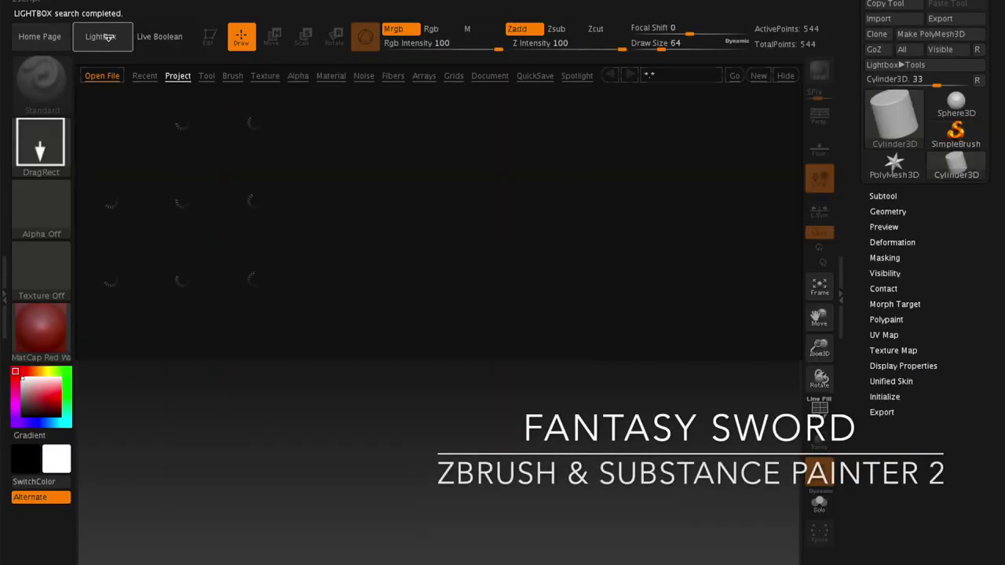
Draw an editable Cylinder3D on the floor grid, stretch it taller, and make it a PolyMesh3D
{"action": "left_click", "coordinate": [101, 36]}
{"action": "left_click_drag", "start_coordinate": [413, 288], "coordinate": [414, 460]}
{"action": "key", "text": "t"}
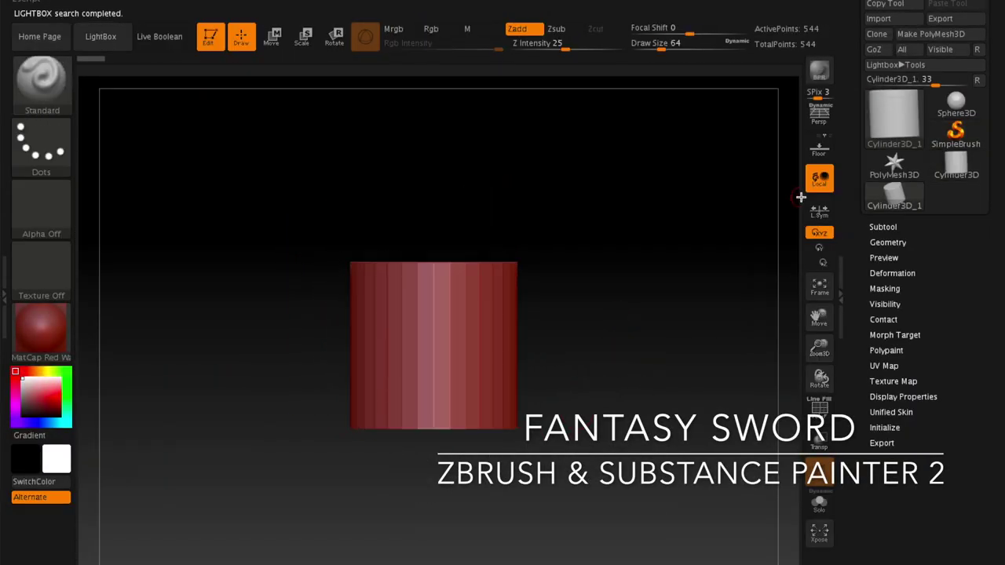
{"action": "left_click", "coordinate": [819, 147]}
{"action": "left_click_drag", "start_coordinate": [628, 306], "coordinate": [657, 338], "text": "shift"}
{"action": "left_click", "coordinate": [271, 52]}
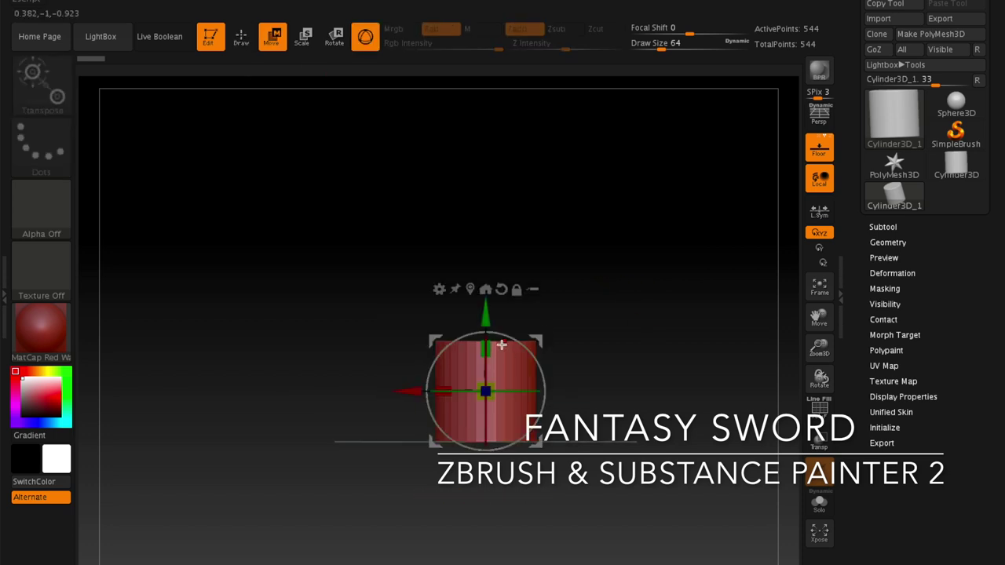
{"action": "left_click_drag", "start_coordinate": [482, 308], "coordinate": [680, 141]}
{"action": "left_click", "coordinate": [930, 33]}
{"action": "mouse_move", "coordinate": [689, 296]}
{"action": "left_mouse_down"}
{"action": "mouse_move", "coordinate": [676, 301]}
{"action": "mouse_move", "coordinate": [662, 249]}
{"action": "left_mouse_up"}
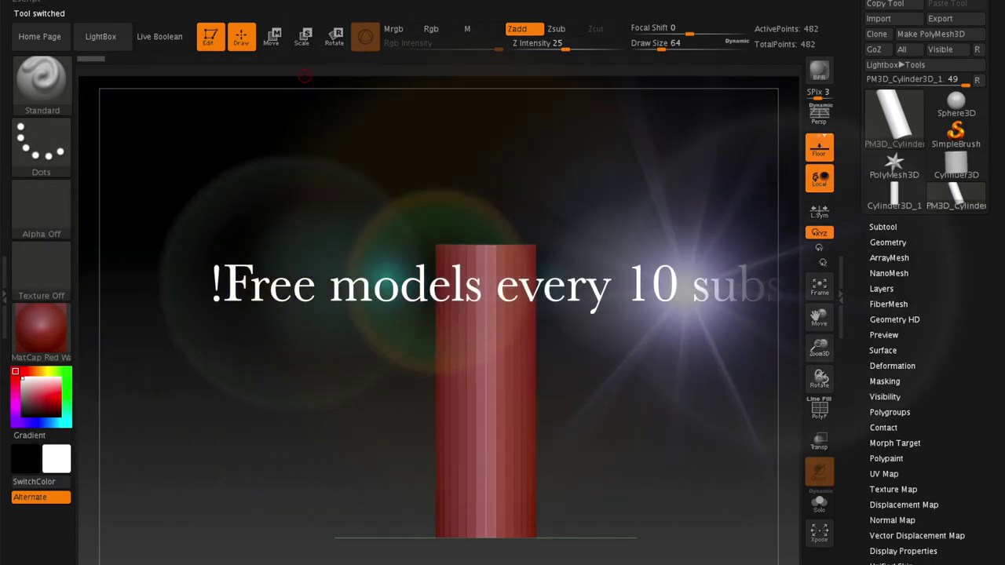
Enable symmetry on Z instead of X, with radial symmetry set to 8 repeats
{"action": "left_click", "coordinate": [733, 2]}
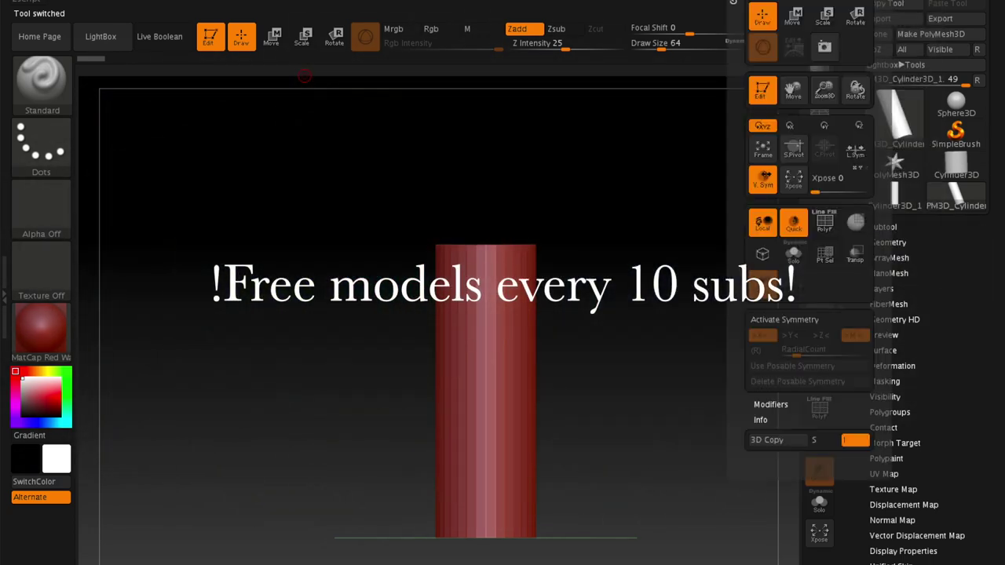
{"action": "left_click", "coordinate": [785, 320]}
{"action": "left_click", "coordinate": [759, 336]}
{"action": "left_click", "coordinate": [820, 335]}
{"action": "left_click", "coordinate": [756, 350]}
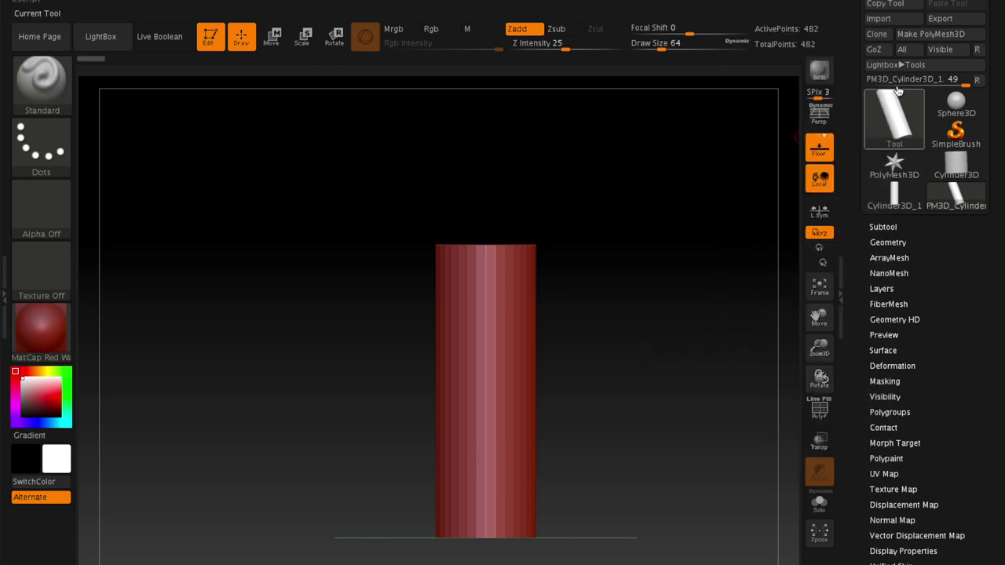
{"action": "left_click", "coordinate": [889, 242]}
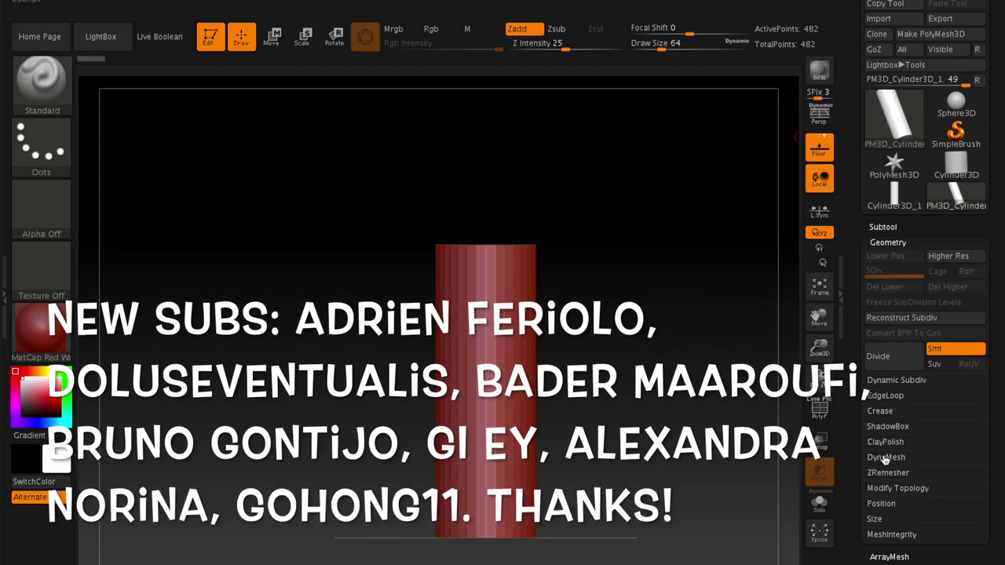
DynaMesh the cylinder at resolution 128 and smooth out its faceted sides
{"action": "left_click", "coordinate": [886, 457]}
{"action": "left_click", "coordinate": [885, 479]}
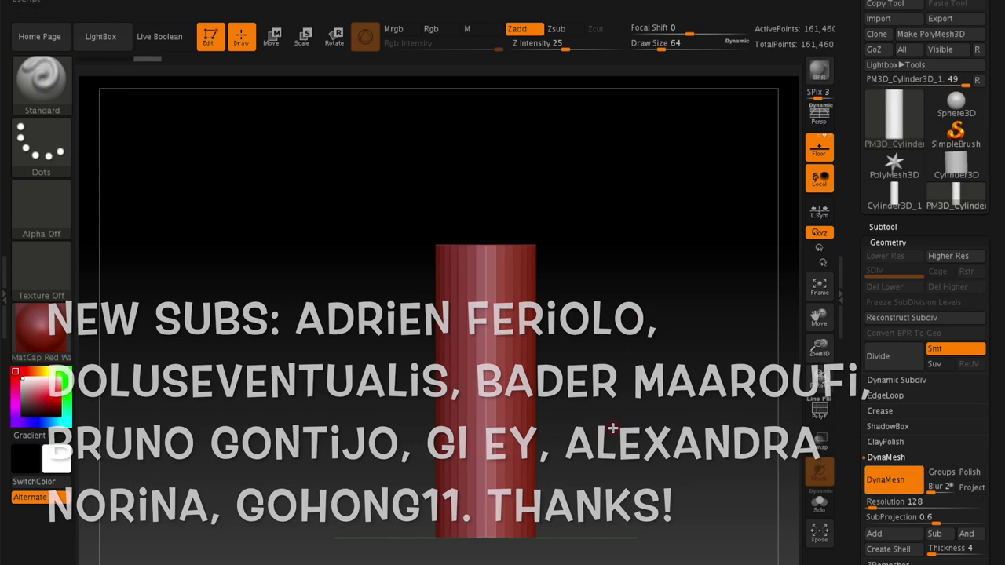
{"action": "key", "text": "space"}
{"action": "left_click_drag", "start_coordinate": [487, 283], "coordinate": [534, 286]}
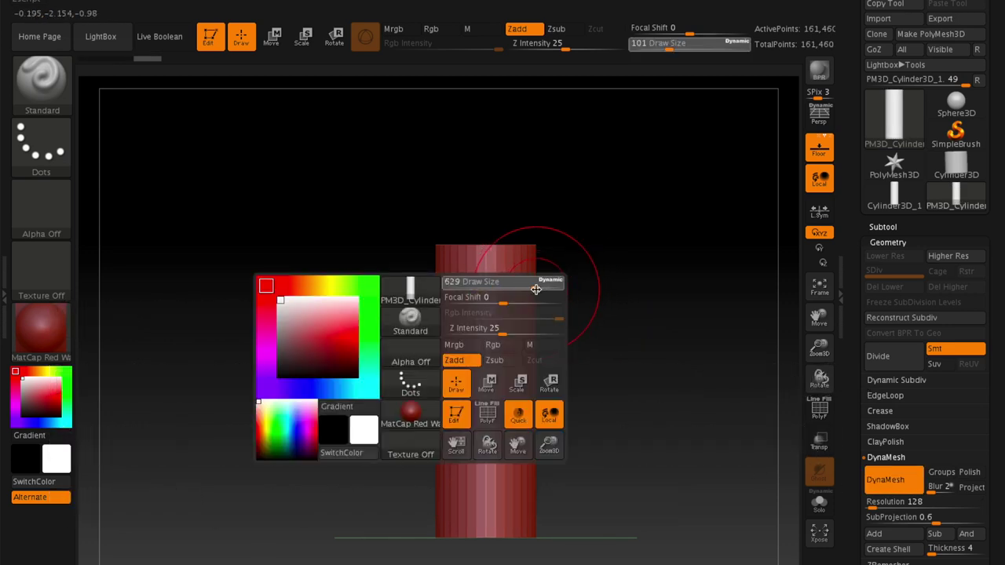
{"action": "key", "text": "shift"}
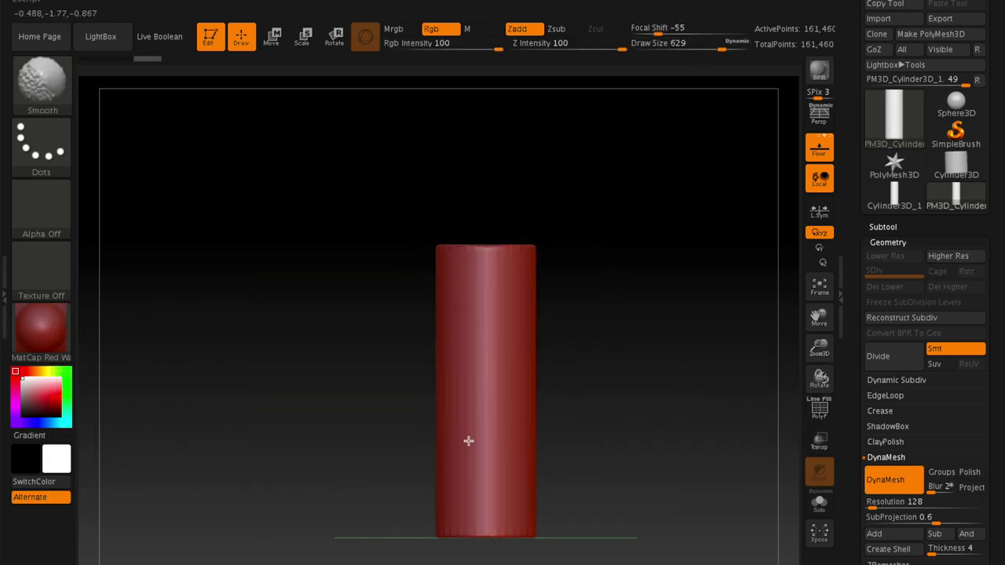
{"action": "right_click_drag", "start_coordinate": [474, 271], "coordinate": [460, 406], "text": "shift"}
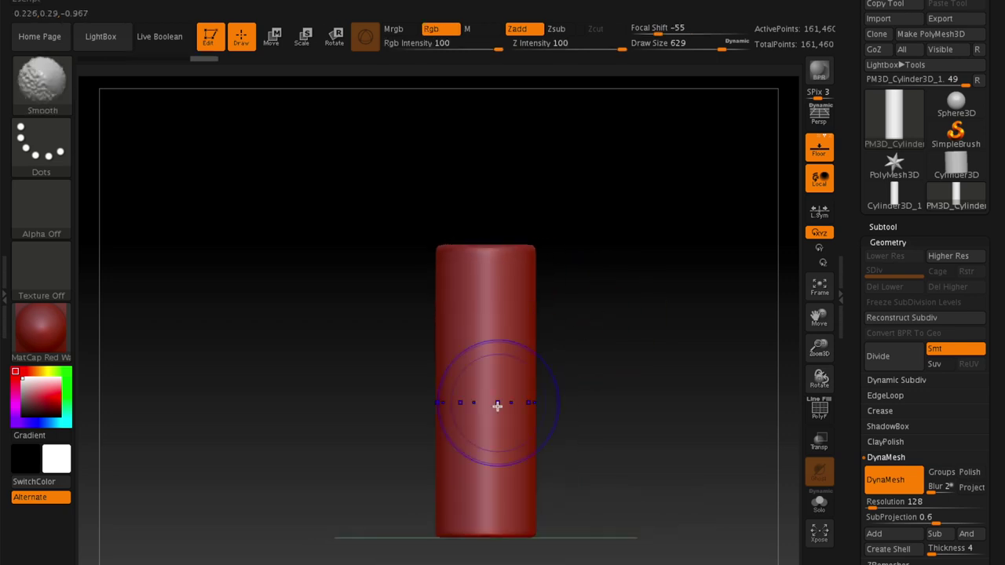
Scale the cylinder into a slimmer, taller rod aligned to the world axis
{"action": "left_click", "coordinate": [267, 43]}
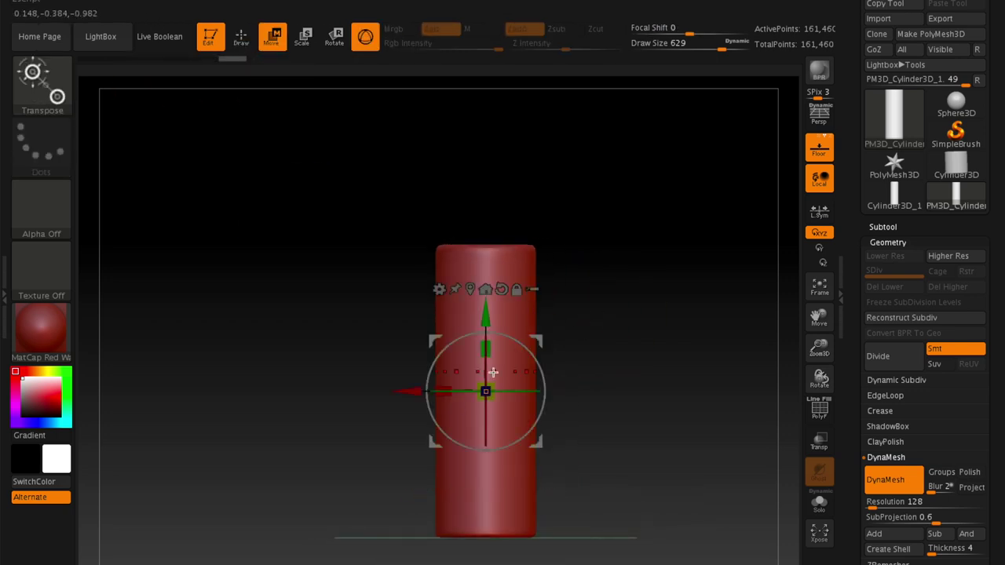
{"action": "left_click_drag", "start_coordinate": [485, 391], "coordinate": [463, 409]}
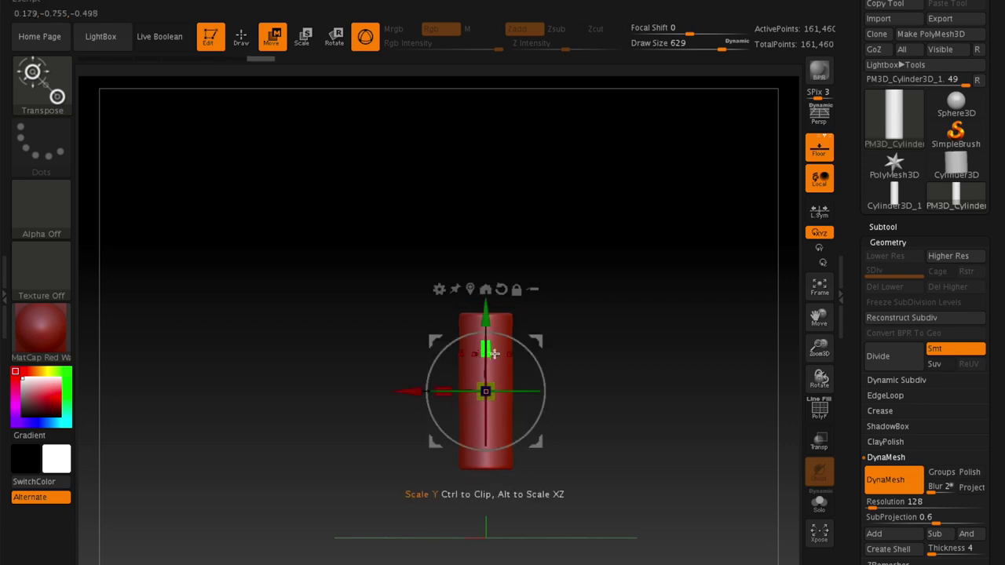
{"action": "left_click_drag", "start_coordinate": [486, 349], "coordinate": [488, 293]}
{"action": "left_click", "coordinate": [487, 290]}
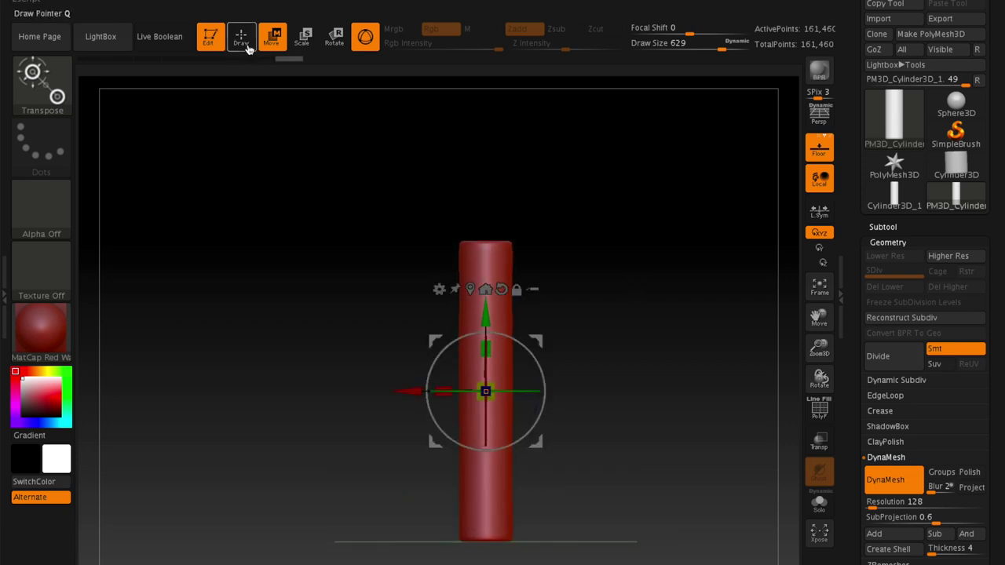
Return to sculpting with brush size 145 and filter the brush picker to M brushes
{"action": "key", "text": "q"}
{"action": "right_click", "coordinate": [516, 411]}
{"action": "left_click_drag", "start_coordinate": [517, 412], "coordinate": [479, 411]}
{"action": "left_click", "coordinate": [42, 79]}
{"action": "key", "text": "m"}
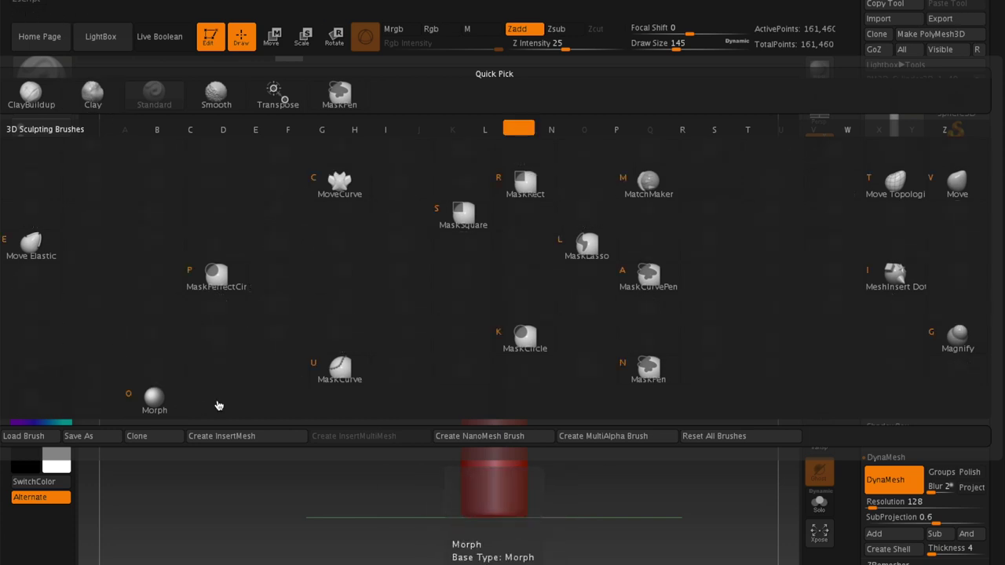
Pull a flared ring around the rod's lower end with the Move brush and radial symmetry
{"action": "key", "text": "v"}
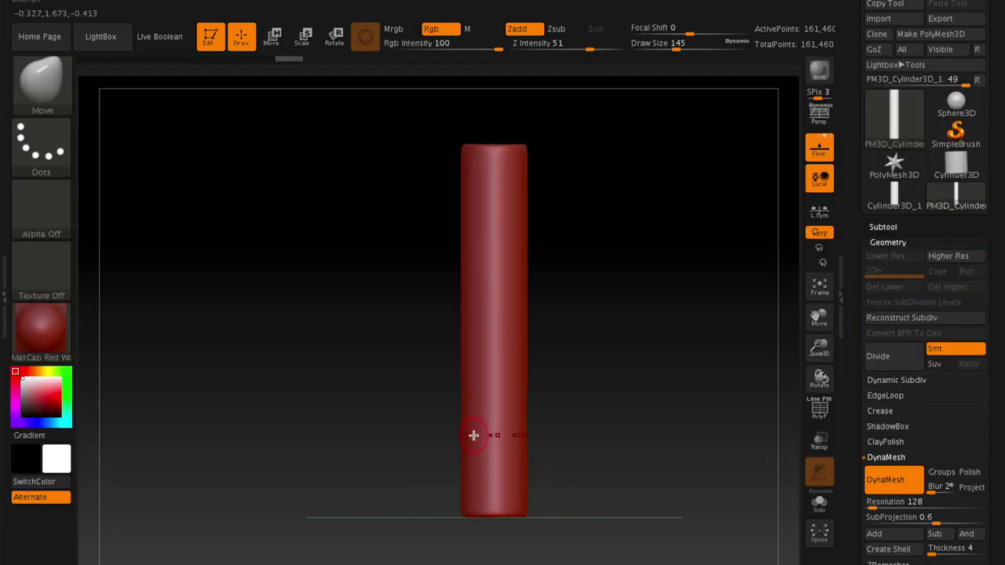
{"action": "left_click_drag", "start_coordinate": [591, 391], "coordinate": [619, 392]}
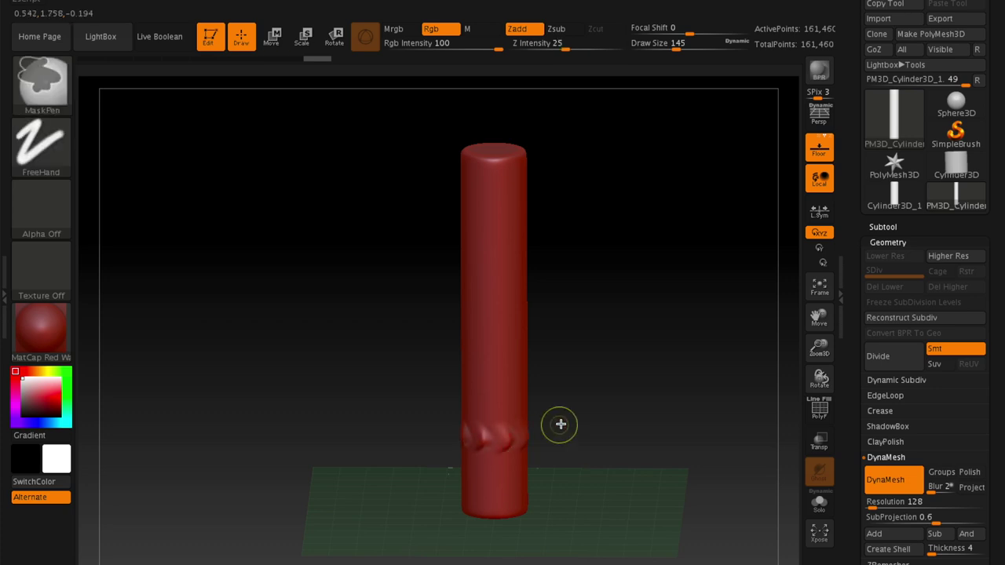
{"action": "left_click_drag", "start_coordinate": [542, 432], "coordinate": [492, 464], "text": "shift"}
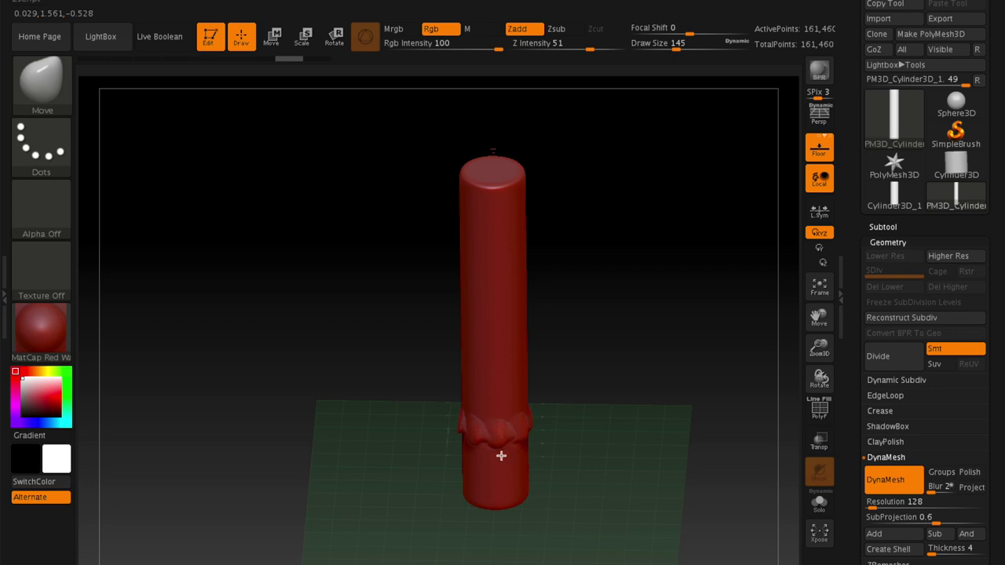
{"action": "mouse_move", "coordinate": [549, 439]}
{"action": "left_mouse_down"}
{"action": "mouse_move", "coordinate": [565, 417]}
{"action": "mouse_move", "coordinate": [542, 421]}
{"action": "left_mouse_up"}
{"action": "left_click", "coordinate": [758, 1]}
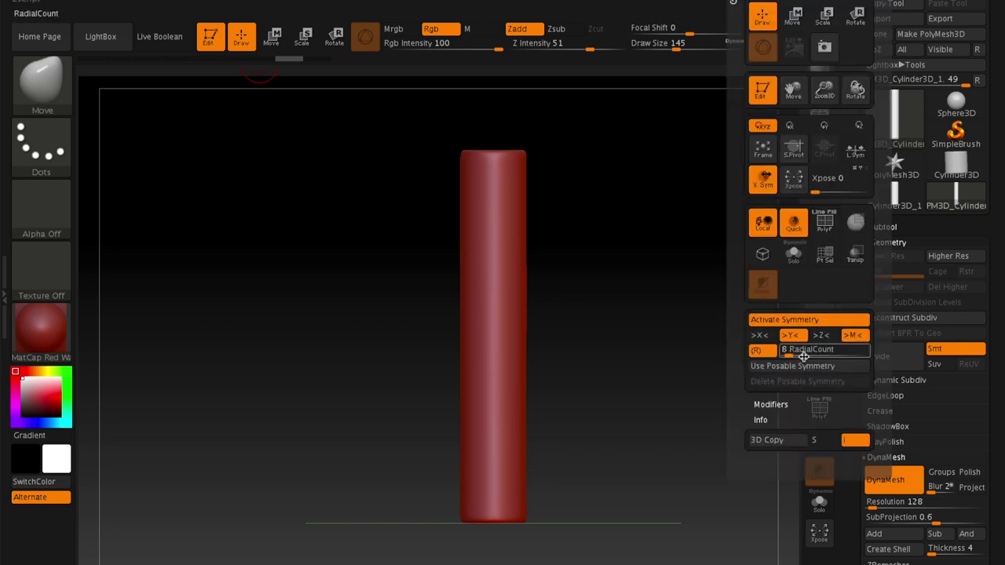
{"action": "mouse_move", "coordinate": [550, 393]}
{"action": "left_mouse_down"}
{"action": "mouse_move", "coordinate": [519, 453]}
{"action": "mouse_move", "coordinate": [619, 386]}
{"action": "mouse_move", "coordinate": [578, 431]}
{"action": "mouse_move", "coordinate": [498, 469]}
{"action": "left_mouse_up"}
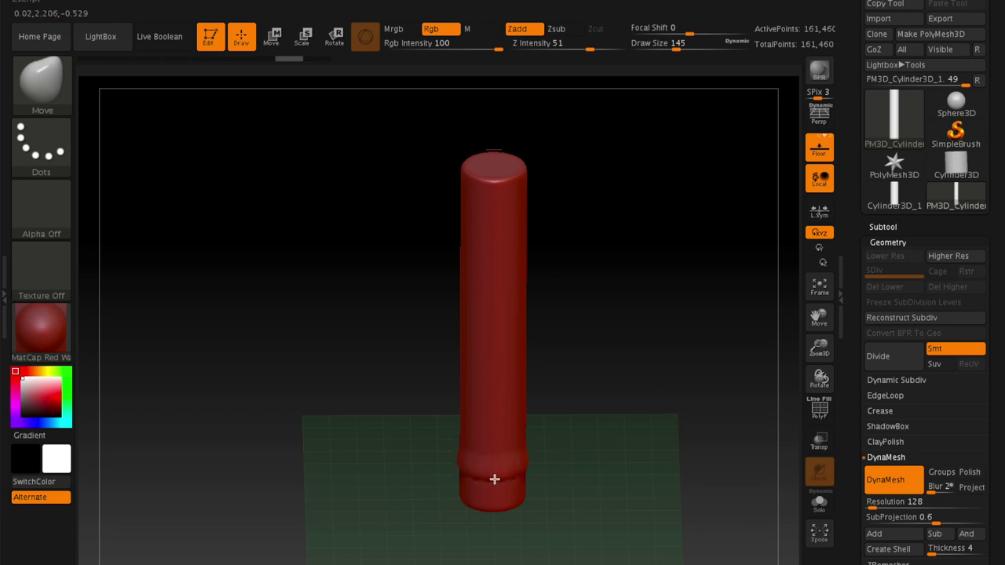
{"action": "mouse_move", "coordinate": [576, 420]}
{"action": "left_mouse_down"}
{"action": "mouse_move", "coordinate": [493, 481]}
{"action": "mouse_move", "coordinate": [637, 403]}
{"action": "mouse_move", "coordinate": [498, 484]}
{"action": "mouse_move", "coordinate": [592, 342]}
{"action": "left_mouse_up"}
{"action": "key", "text": "space"}
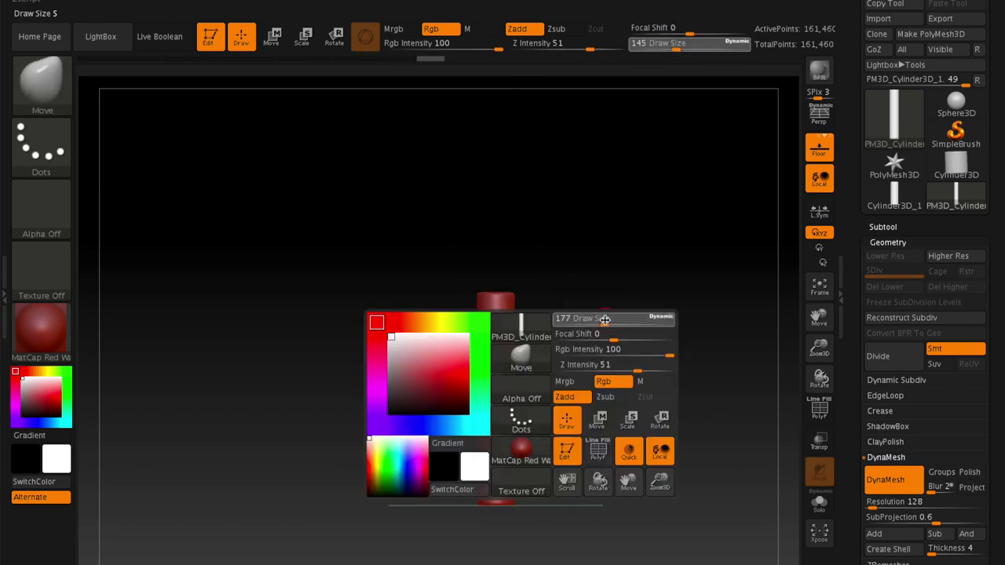
At brush size 192, pull the bottom tip into a narrow taper and re-DynaMesh the rod
{"action": "left_click_drag", "start_coordinate": [574, 448], "coordinate": [537, 368], "text": "alt"}
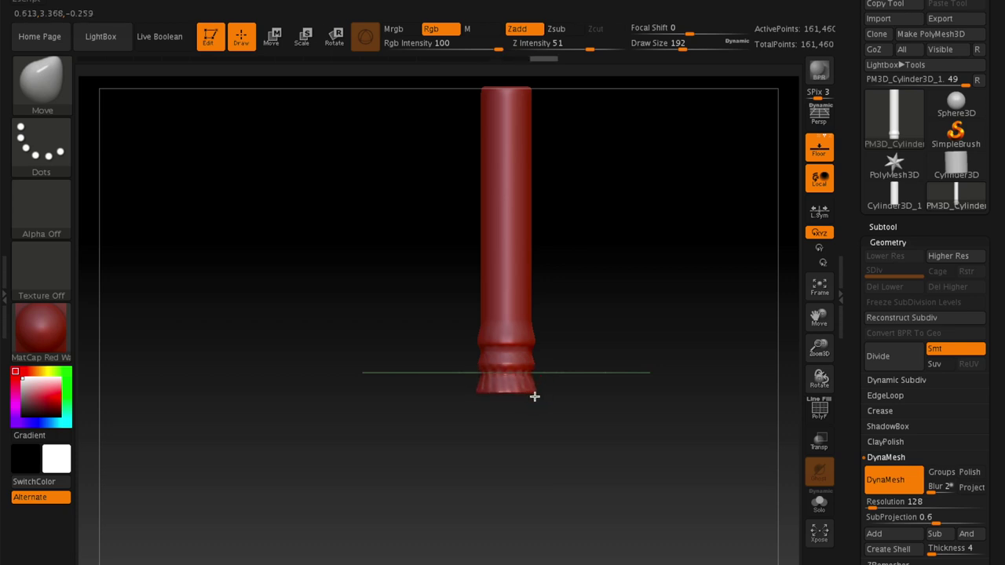
{"action": "left_click_drag", "start_coordinate": [492, 426], "coordinate": [501, 444]}
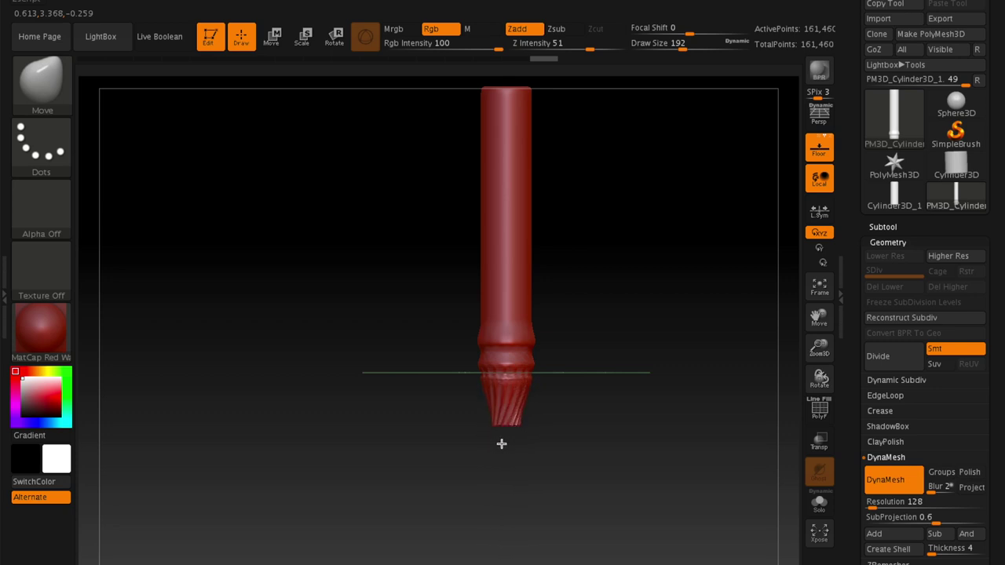
{"action": "mouse_move", "coordinate": [549, 419]}
{"action": "left_mouse_down"}
{"action": "mouse_move", "coordinate": [610, 420]}
{"action": "mouse_move", "coordinate": [543, 435]}
{"action": "left_mouse_up"}
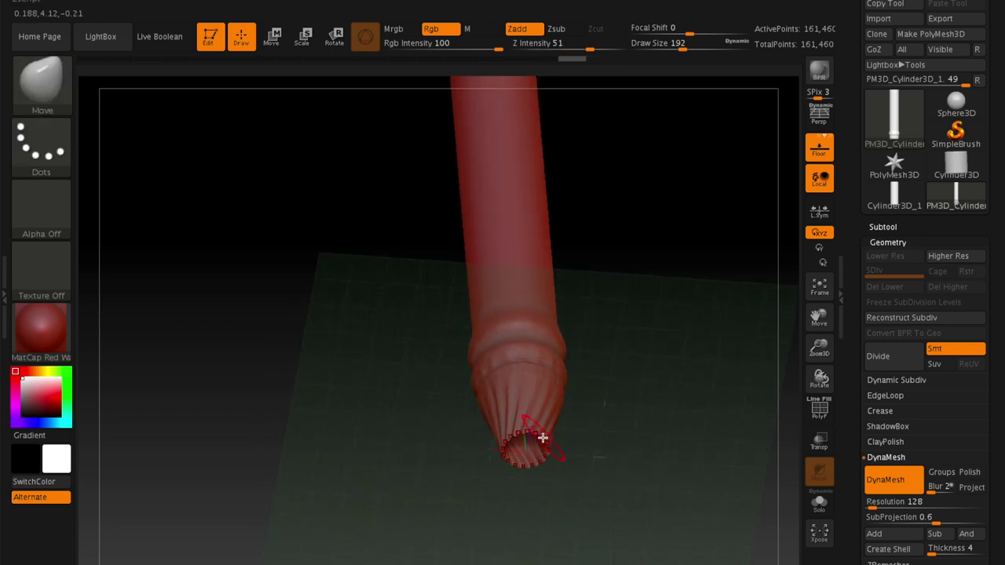
{"action": "mouse_move", "coordinate": [650, 318]}
{"action": "left_mouse_down", "text": "ctrl"}
{"action": "mouse_move", "coordinate": [652, 408]}
{"action": "mouse_move", "coordinate": [652, 253]}
{"action": "mouse_move", "coordinate": [665, 336]}
{"action": "mouse_move", "coordinate": [649, 379]}
{"action": "mouse_move", "coordinate": [633, 327]}
{"action": "mouse_move", "coordinate": [550, 370]}
{"action": "left_mouse_up", "text": "ctrl"}
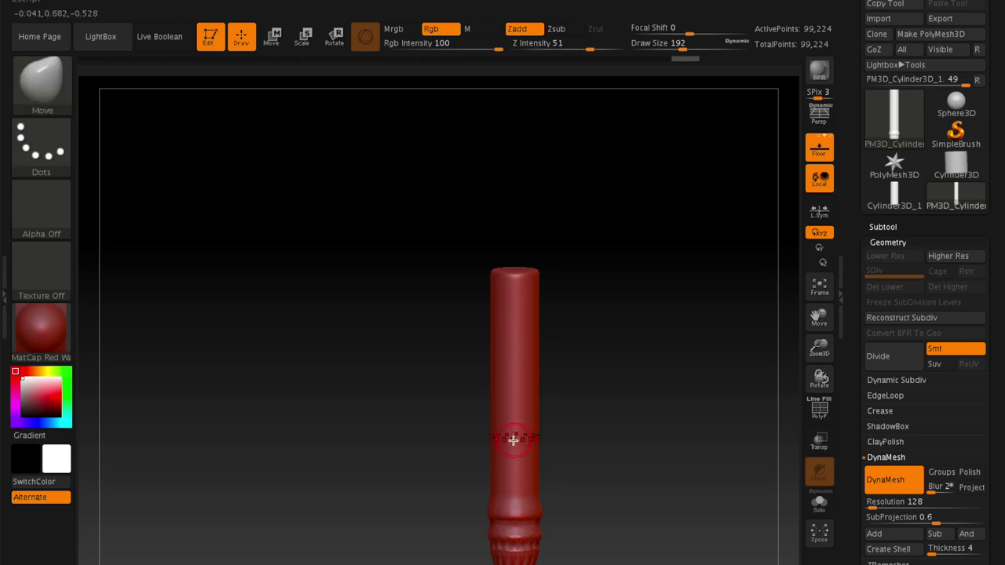
Push the shaft gently inward at size 351 and smooth the top into a flare at size 533
{"action": "key", "text": "space"}
{"action": "left_click_drag", "start_coordinate": [505, 380], "coordinate": [499, 433]}
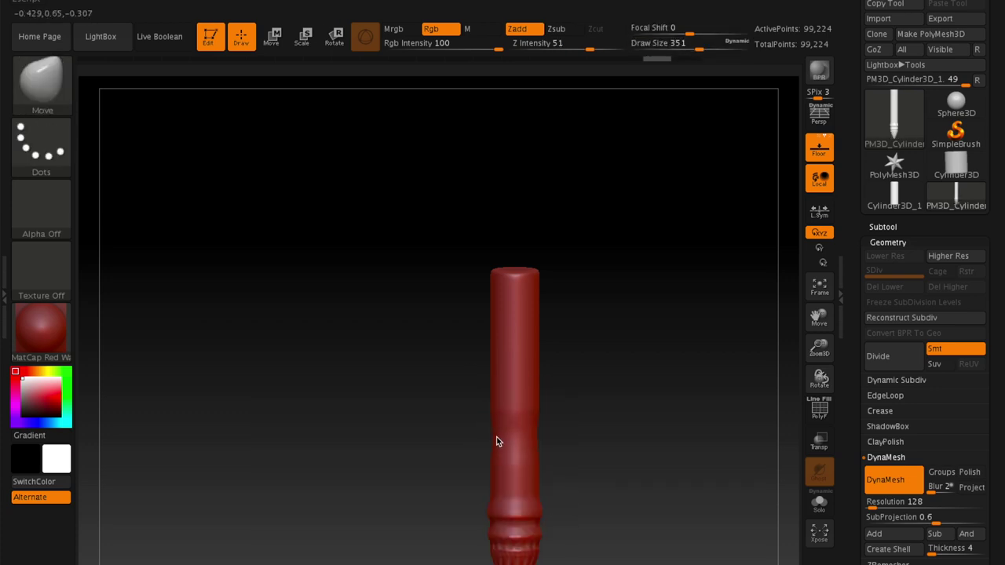
{"action": "left_click_drag", "start_coordinate": [497, 332], "coordinate": [498, 329]}
{"action": "key", "text": "space"}
{"action": "left_click_drag", "start_coordinate": [494, 268], "coordinate": [534, 271]}
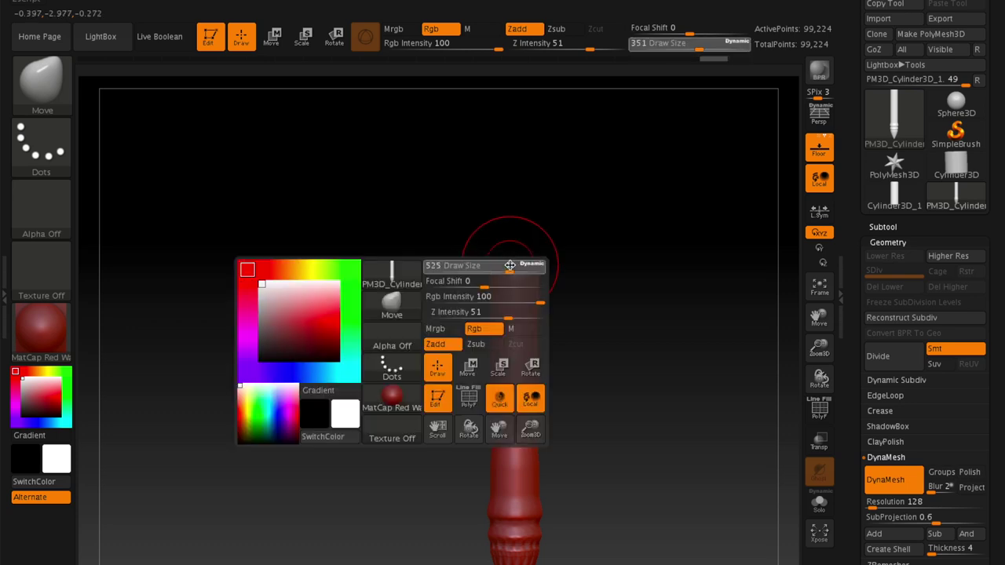
{"action": "mouse_move", "coordinate": [495, 307]}
{"action": "left_mouse_down", "text": "shift"}
{"action": "mouse_move", "coordinate": [518, 319]}
{"action": "mouse_move", "coordinate": [494, 308]}
{"action": "mouse_move", "coordinate": [503, 284]}
{"action": "left_mouse_up", "text": "shift"}
{"action": "key", "text": "space"}
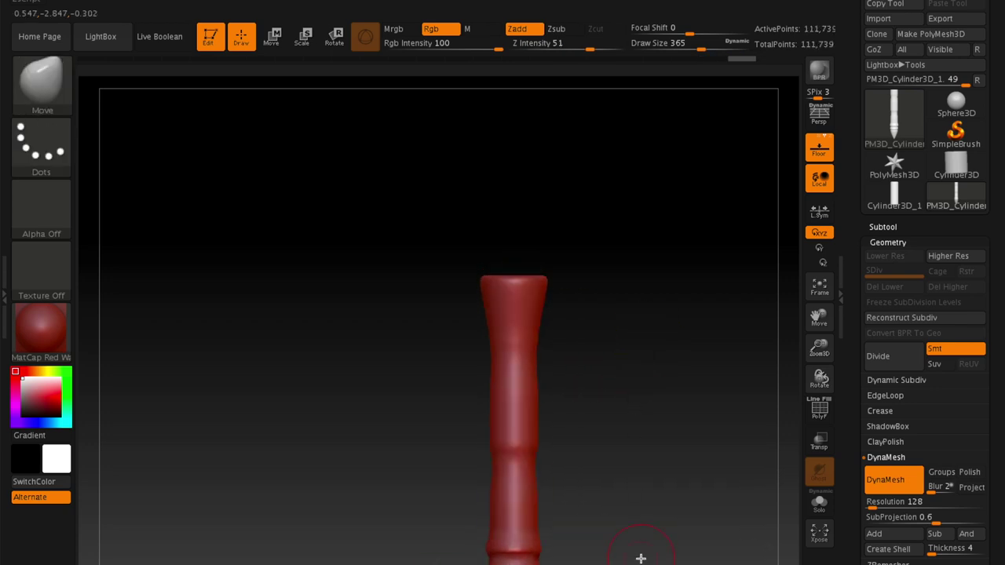
{"action": "key", "text": "ctrl+z"}
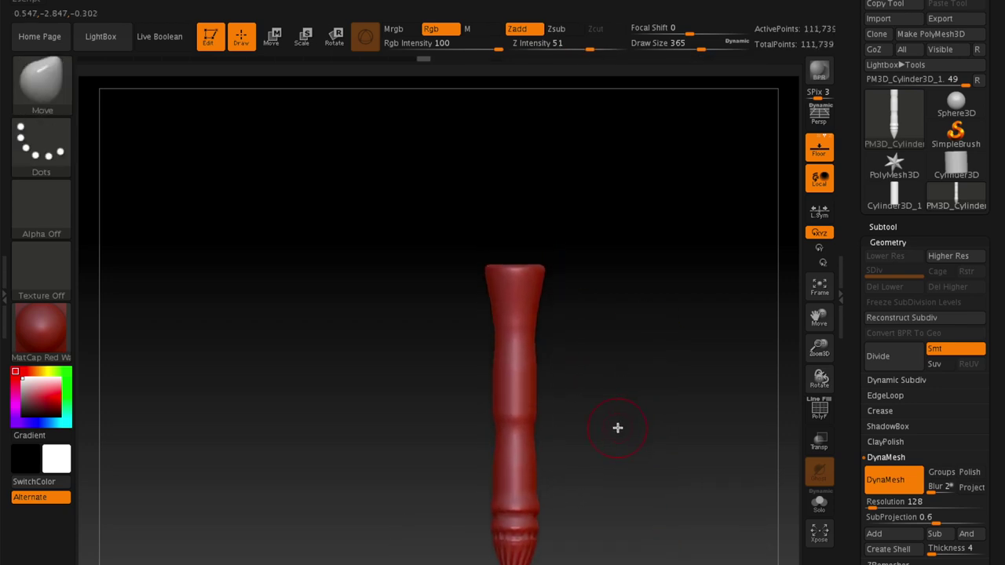
{"action": "key", "text": "ctrl+z"}
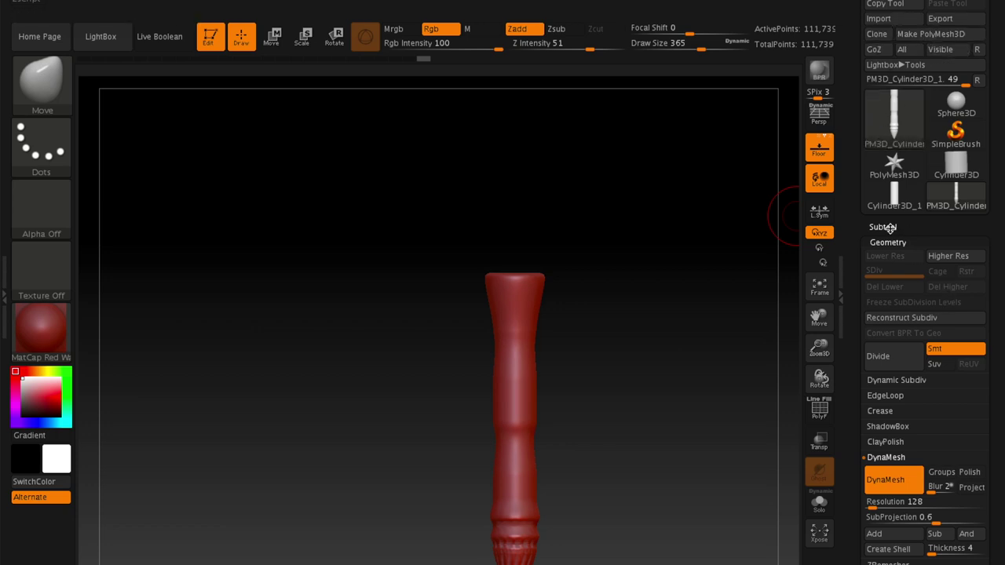
Append a cube as a new subtool and switch to transforming it
{"action": "left_click", "coordinate": [903, 227]}
{"action": "left_click", "coordinate": [969, 525]}
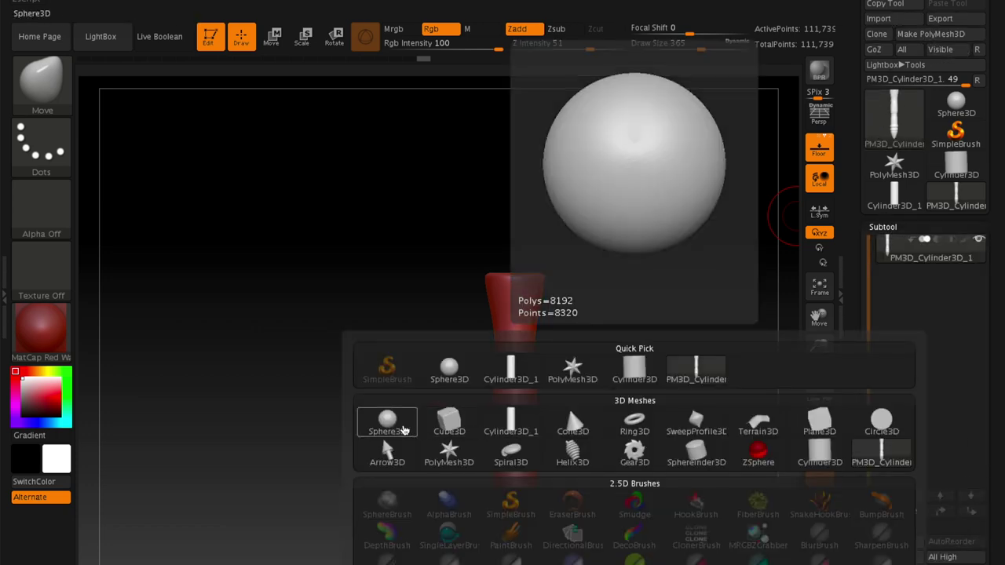
{"action": "left_click", "coordinate": [452, 424]}
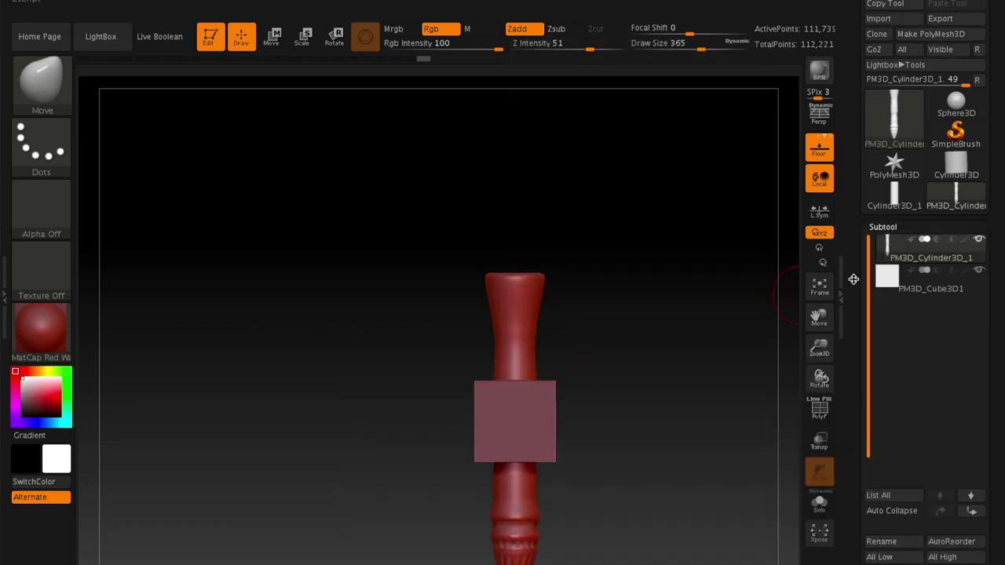
{"action": "left_click", "coordinate": [276, 37]}
Save the project as ZBrushProject.zpr in a new Sword_1 folder inside ZBrush_Projects
{"action": "key", "text": "ctrl+s"}
{"action": "left_click", "coordinate": [754, 165]}
{"action": "left_click", "coordinate": [754, 85]}
{"action": "left_click", "coordinate": [591, 376]}
{"action": "type", "text": "Sword_1"}
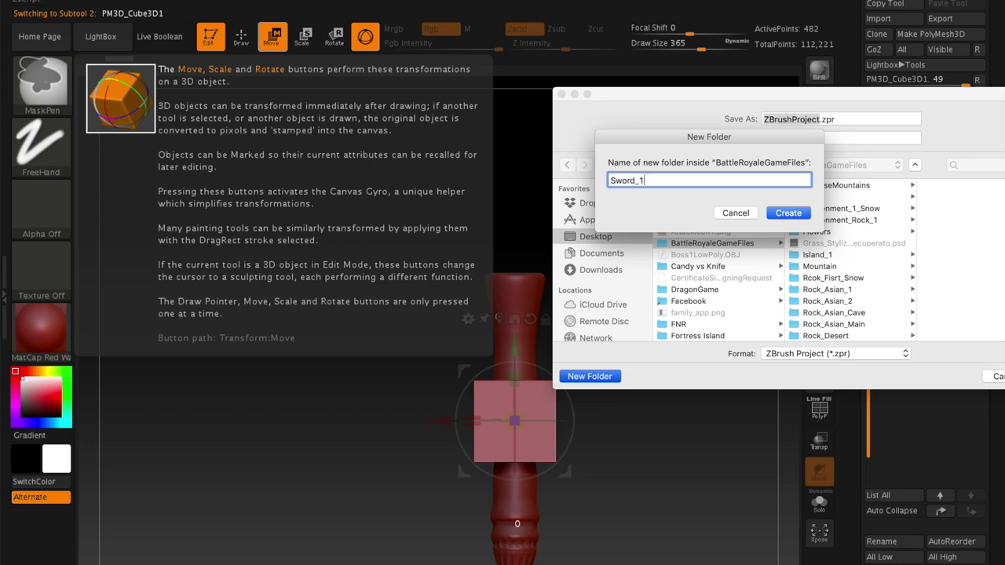
{"action": "left_click", "coordinate": [736, 213]}
{"action": "scroll", "coordinate": [848, 259], "scroll_direction": "down", "scroll_amount": 5}
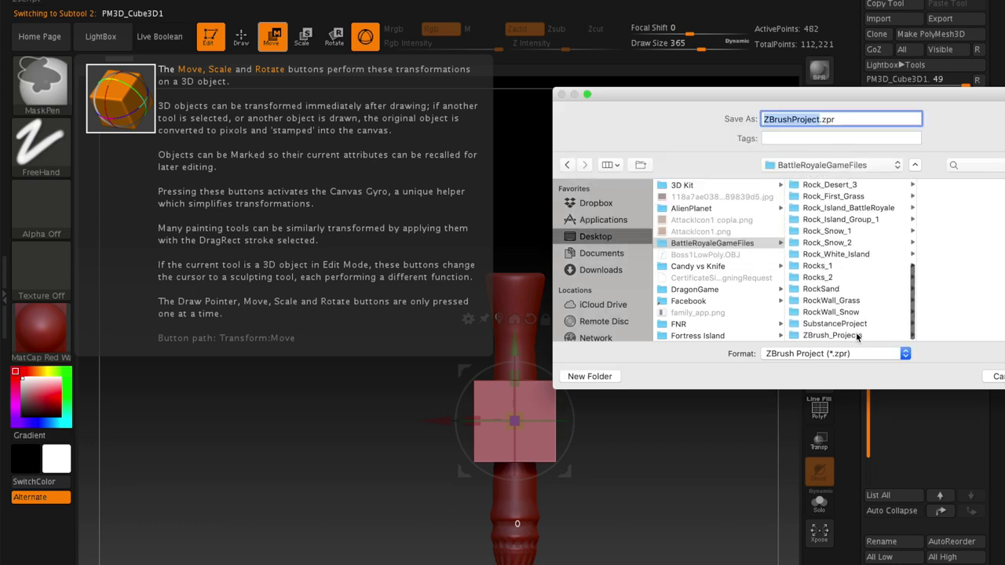
{"action": "left_click", "coordinate": [832, 335]}
{"action": "left_click", "coordinate": [605, 376]}
{"action": "type", "text": "Sword"}
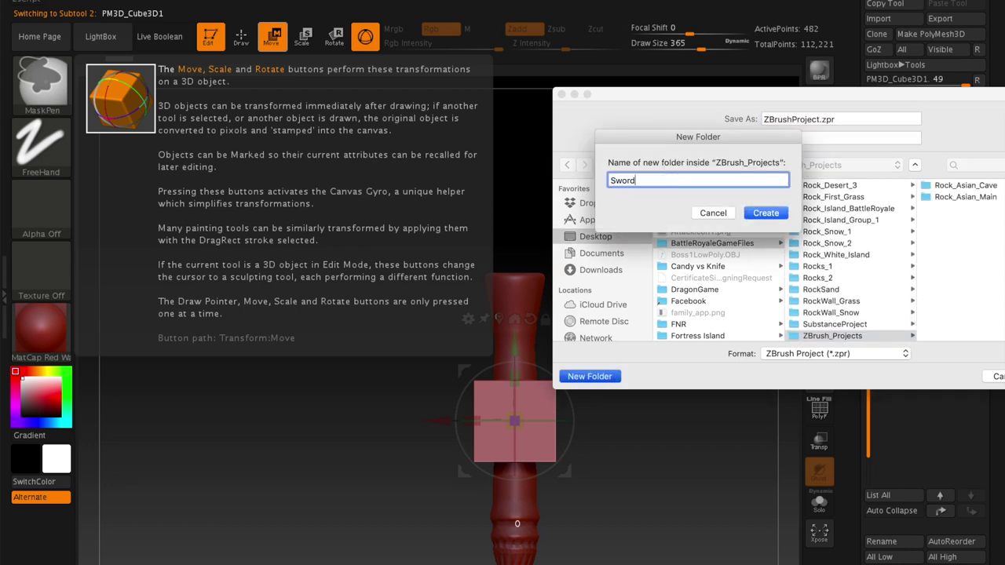
{"action": "key", "text": "Return"}
{"action": "double_click", "coordinate": [819, 120]}
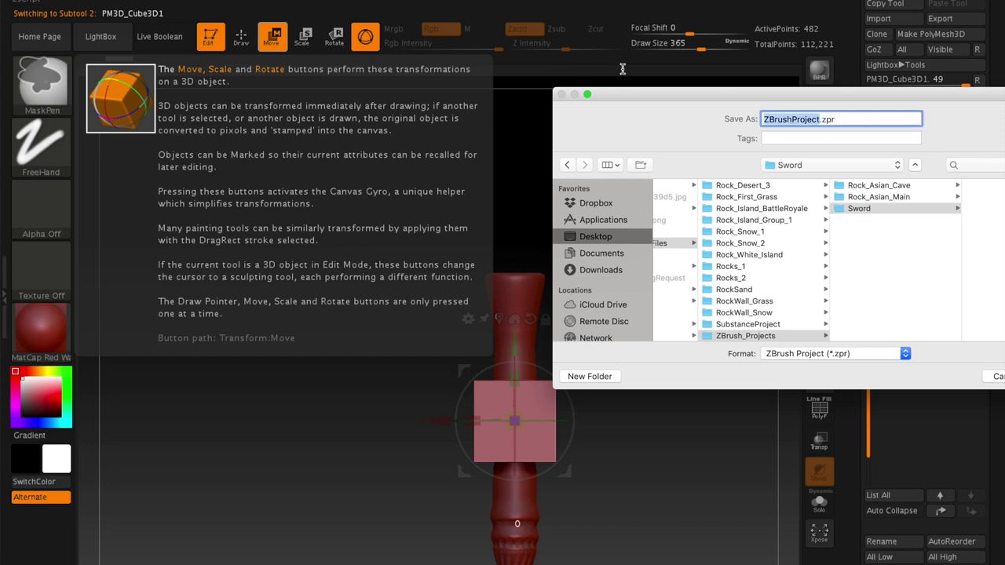
{"action": "type", "text": "Sword_1"}
{"action": "key", "text": "Return"}
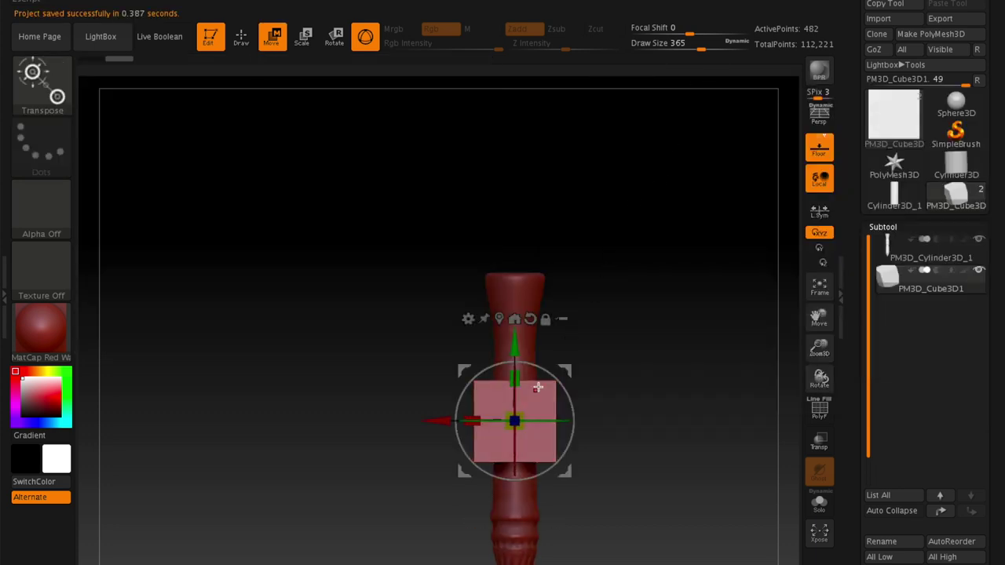
Move the cube up above the handle and narrow it horizontally in front view
{"action": "mouse_move", "coordinate": [514, 350]}
{"action": "left_mouse_down"}
{"action": "mouse_move", "coordinate": [541, 150]}
{"action": "mouse_move", "coordinate": [576, 196]}
{"action": "mouse_move", "coordinate": [562, 175]}
{"action": "left_mouse_up"}
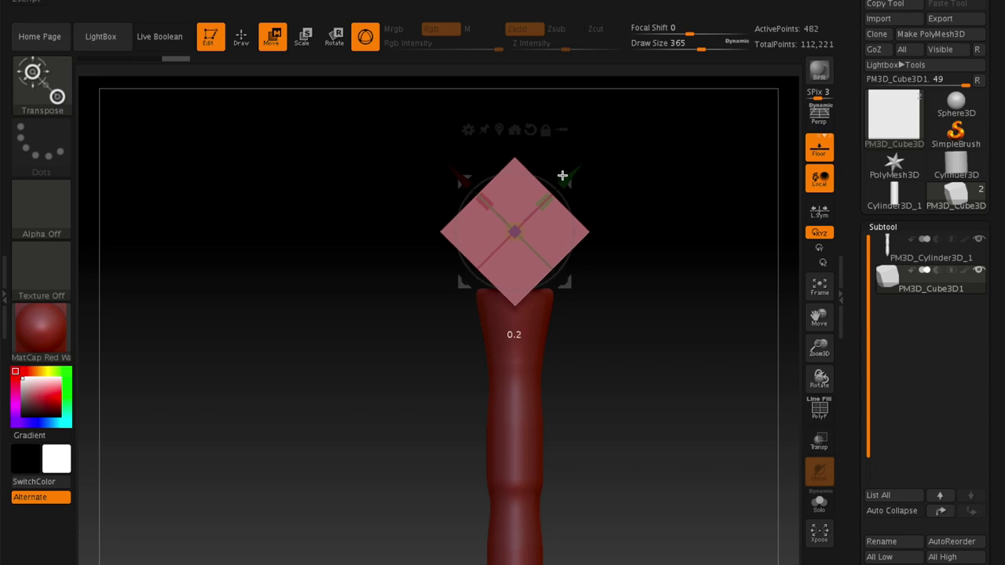
{"action": "left_click", "coordinate": [241, 37]}
{"action": "mouse_move", "coordinate": [259, 157]}
{"action": "left_mouse_down"}
{"action": "mouse_move", "coordinate": [366, 323]}
{"action": "mouse_move", "coordinate": [291, 85]}
{"action": "left_mouse_up"}
{"action": "left_click", "coordinate": [272, 36]}
{"action": "mouse_move", "coordinate": [549, 231]}
{"action": "left_mouse_down"}
{"action": "mouse_move", "coordinate": [523, 232]}
{"action": "mouse_move", "coordinate": [548, 231]}
{"action": "mouse_move", "coordinate": [620, 278]}
{"action": "left_mouse_up"}
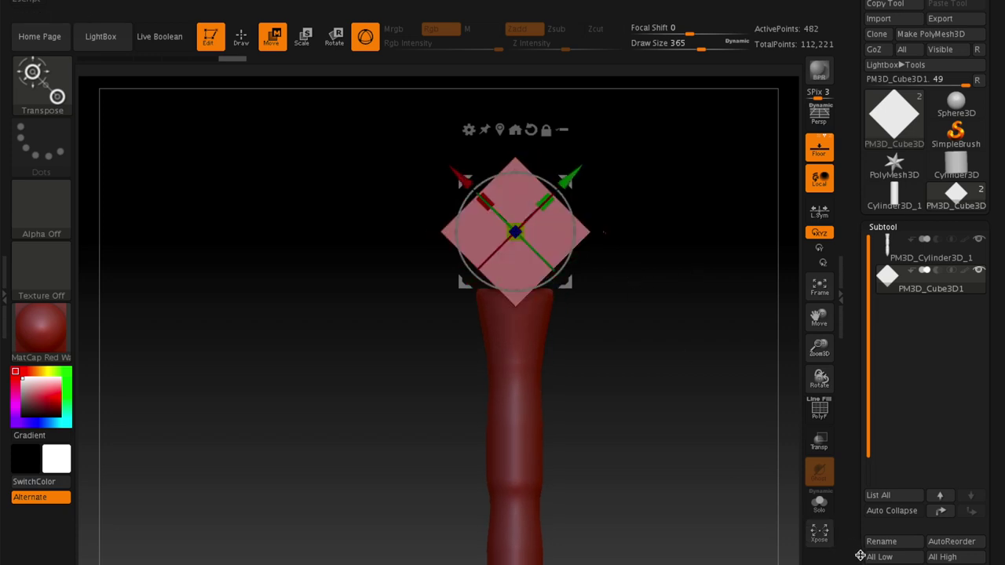
DynaMesh the cube at resolution 128 and set the sculpt brush size to 620
{"action": "scroll", "coordinate": [859, 552], "scroll_direction": "down", "scroll_amount": 5}
{"action": "left_click", "coordinate": [881, 493]}
{"action": "scroll", "coordinate": [890, 491], "scroll_direction": "down", "scroll_amount": 3}
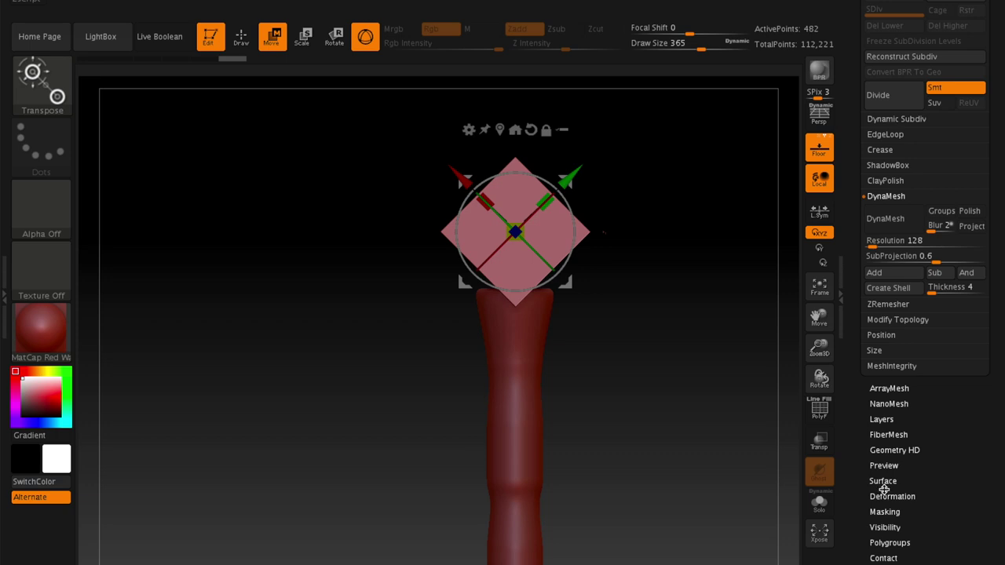
{"action": "left_click", "coordinate": [897, 230]}
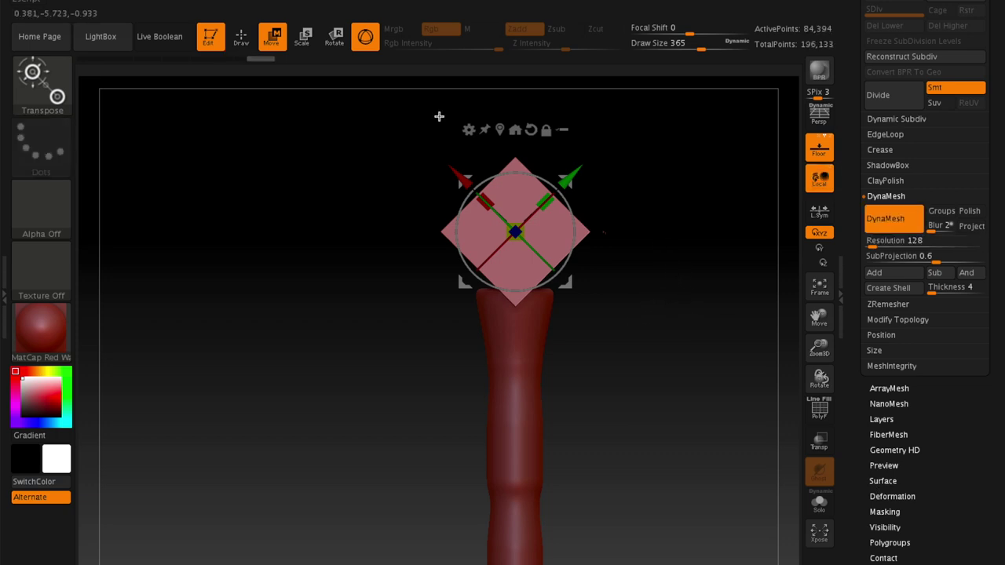
{"action": "key", "text": "q"}
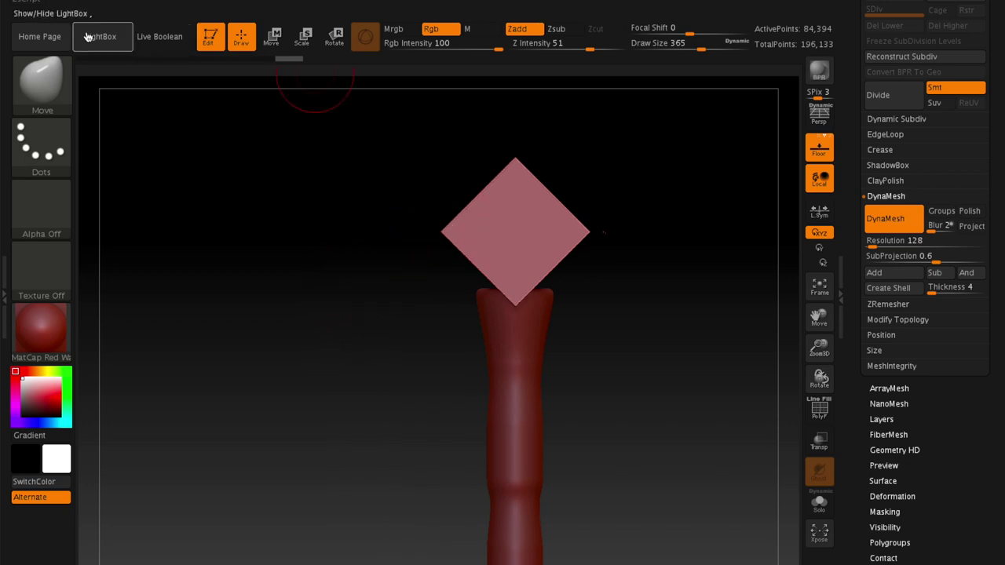
{"action": "left_click", "coordinate": [789, 322]}
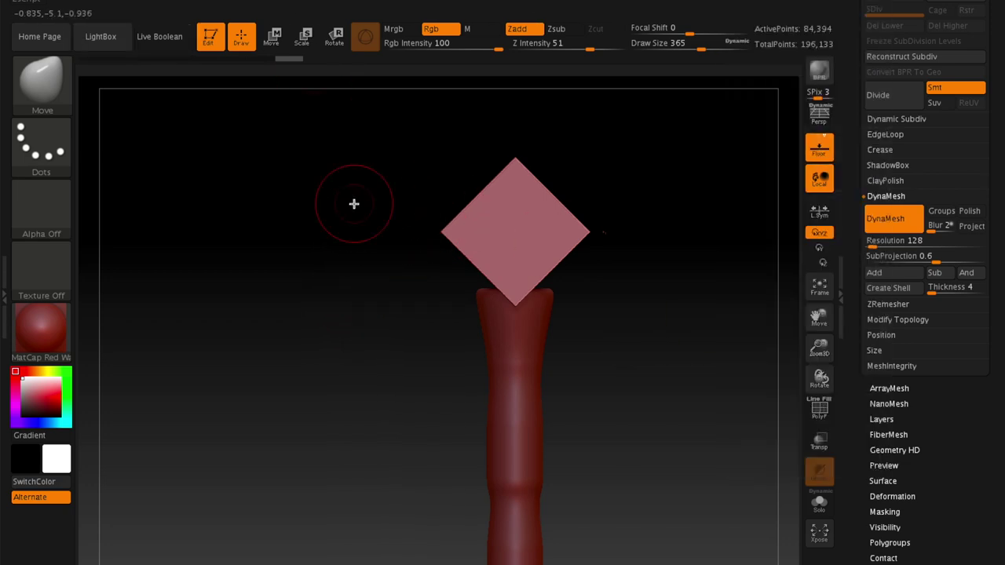
{"action": "key", "text": "space"}
{"action": "mouse_move", "coordinate": [451, 234]}
{"action": "left_mouse_down"}
{"action": "mouse_move", "coordinate": [460, 233]}
{"action": "mouse_move", "coordinate": [304, 104]}
{"action": "left_mouse_up"}
Pull the diamond's side corners into rounded wings and sharpen the top spike, then set brush size 393
{"action": "key", "text": "w"}
{"action": "mouse_move", "coordinate": [436, 231]}
{"action": "left_mouse_down"}
{"action": "mouse_move", "coordinate": [404, 230]}
{"action": "mouse_move", "coordinate": [539, 206]}
{"action": "left_mouse_up"}
{"action": "left_click", "coordinate": [255, 50]}
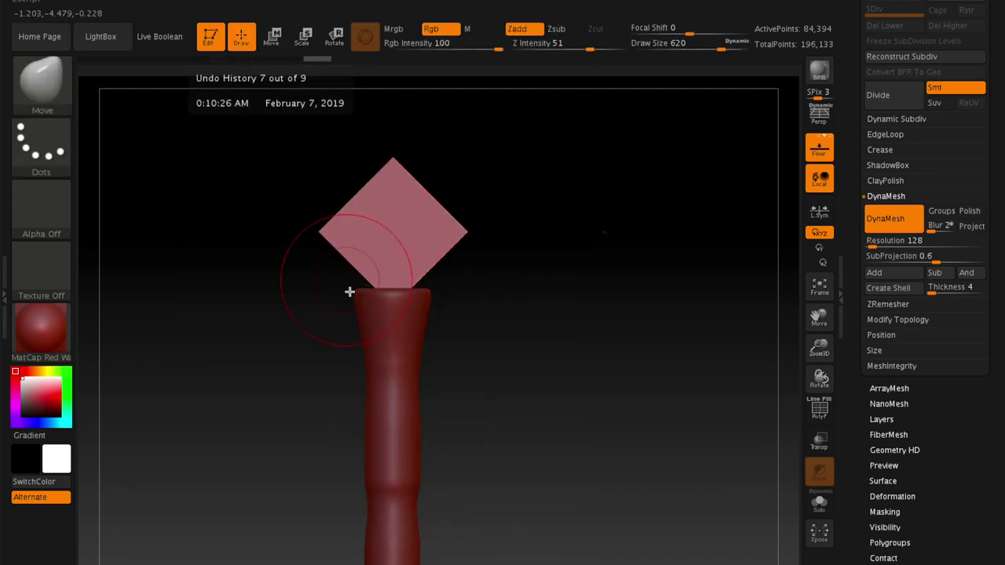
{"action": "mouse_move", "coordinate": [307, 231]}
{"action": "left_mouse_down"}
{"action": "mouse_move", "coordinate": [269, 231]}
{"action": "mouse_move", "coordinate": [344, 272]}
{"action": "mouse_move", "coordinate": [281, 246]}
{"action": "left_mouse_up"}
{"action": "left_click_drag", "start_coordinate": [386, 217], "coordinate": [372, 228]}
{"action": "left_click_drag", "start_coordinate": [327, 260], "coordinate": [327, 222]}
{"action": "mouse_move", "coordinate": [417, 189]}
{"action": "left_mouse_down"}
{"action": "mouse_move", "coordinate": [455, 198]}
{"action": "mouse_move", "coordinate": [431, 200]}
{"action": "mouse_move", "coordinate": [577, 202]}
{"action": "left_mouse_up"}
{"action": "key", "text": "space"}
Check the guard from the side and pull the collar below the cross outward
{"action": "mouse_move", "coordinate": [427, 173]}
{"action": "left_mouse_down"}
{"action": "mouse_move", "coordinate": [488, 195]}
{"action": "mouse_move", "coordinate": [441, 191]}
{"action": "left_mouse_up"}
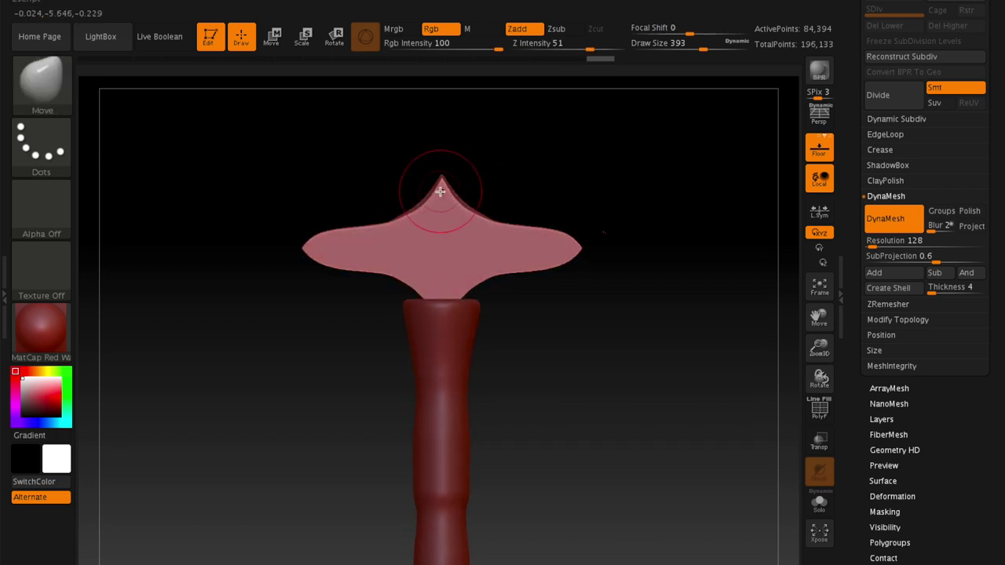
{"action": "left_click_drag", "start_coordinate": [549, 178], "coordinate": [444, 170]}
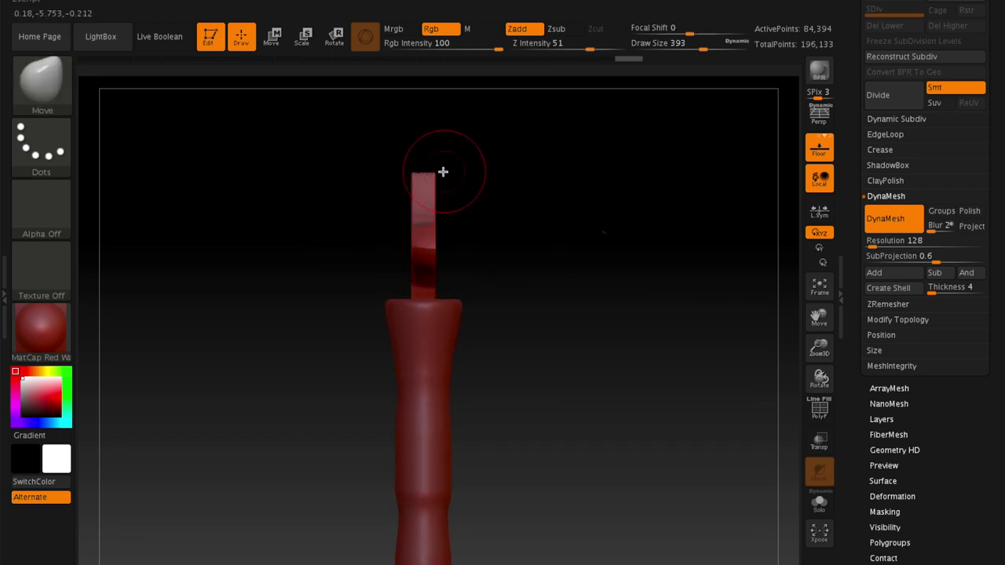
{"action": "left_click", "coordinate": [33, 4]}
{"action": "left_click", "coordinate": [793, 3]}
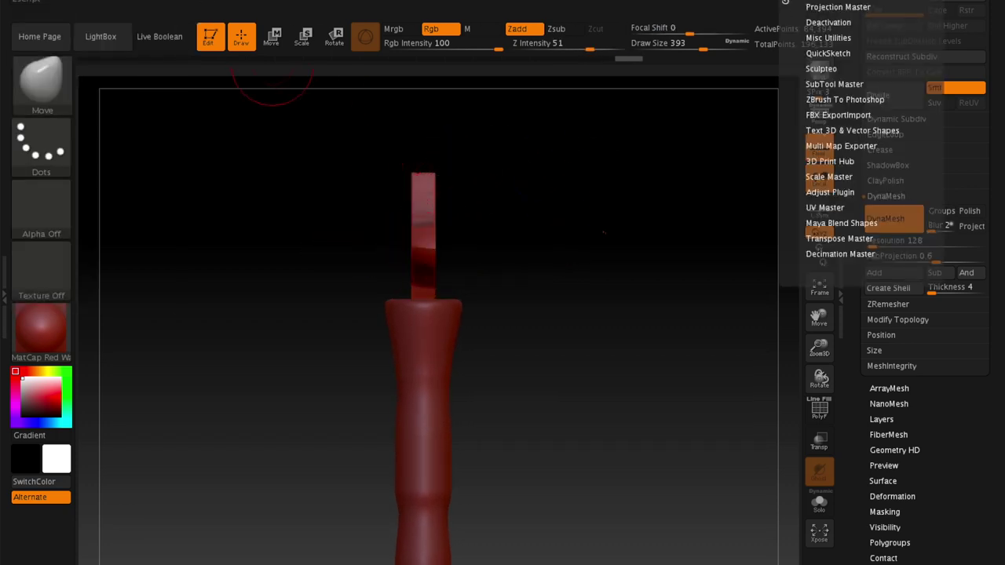
{"action": "left_click", "coordinate": [754, 2]}
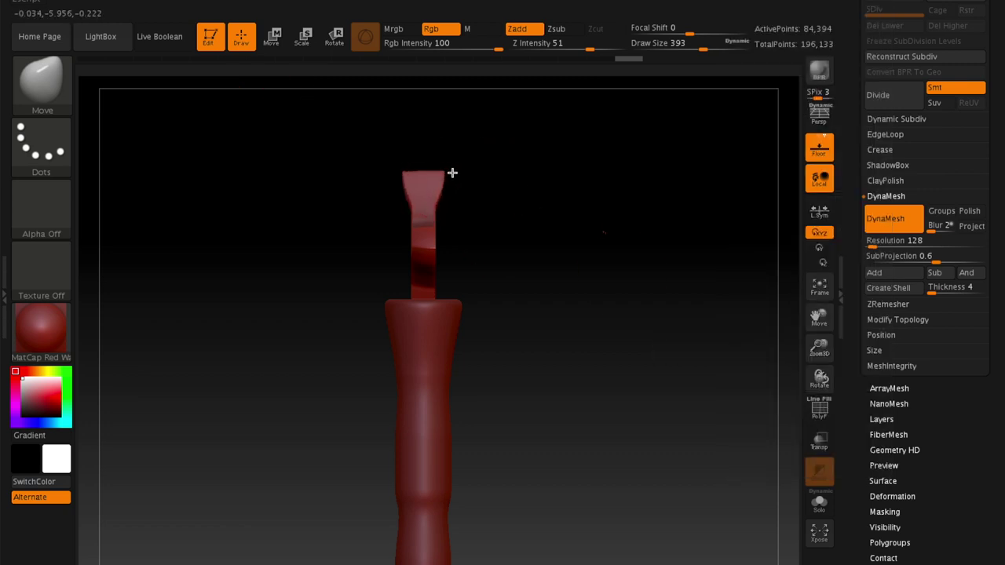
{"action": "mouse_move", "coordinate": [432, 177]}
{"action": "right_mouse_down"}
{"action": "mouse_move", "coordinate": [449, 257]}
{"action": "mouse_move", "coordinate": [485, 199]}
{"action": "mouse_move", "coordinate": [494, 314]}
{"action": "right_mouse_up"}
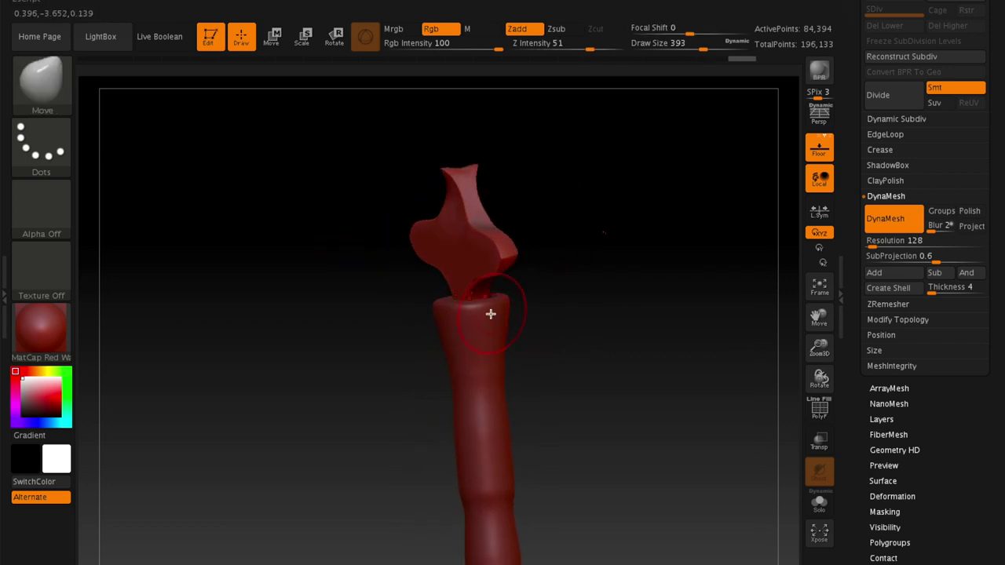
{"action": "left_click_drag", "start_coordinate": [421, 330], "coordinate": [398, 328]}
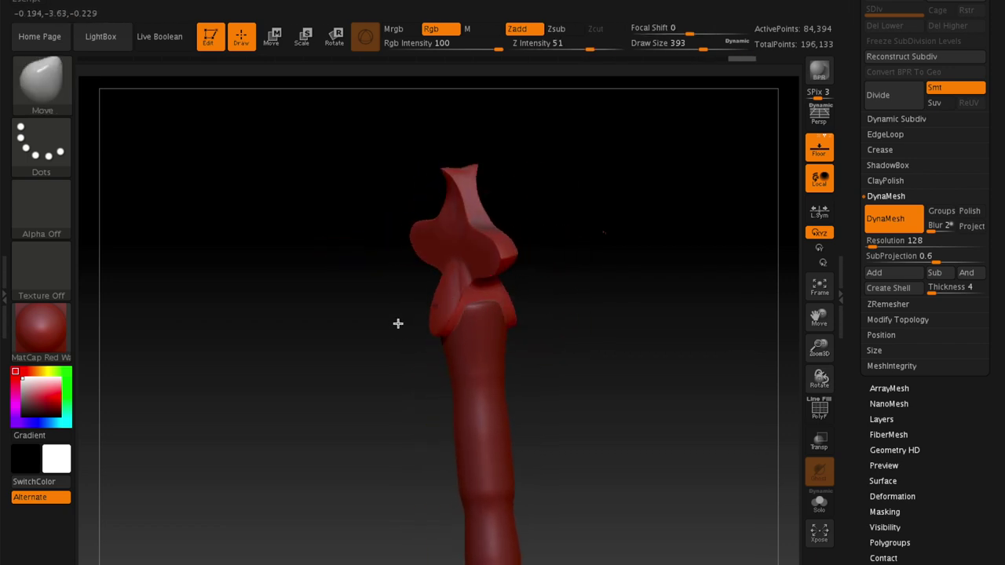
{"action": "right_click_drag", "start_coordinate": [557, 359], "coordinate": [484, 269], "text": "shift"}
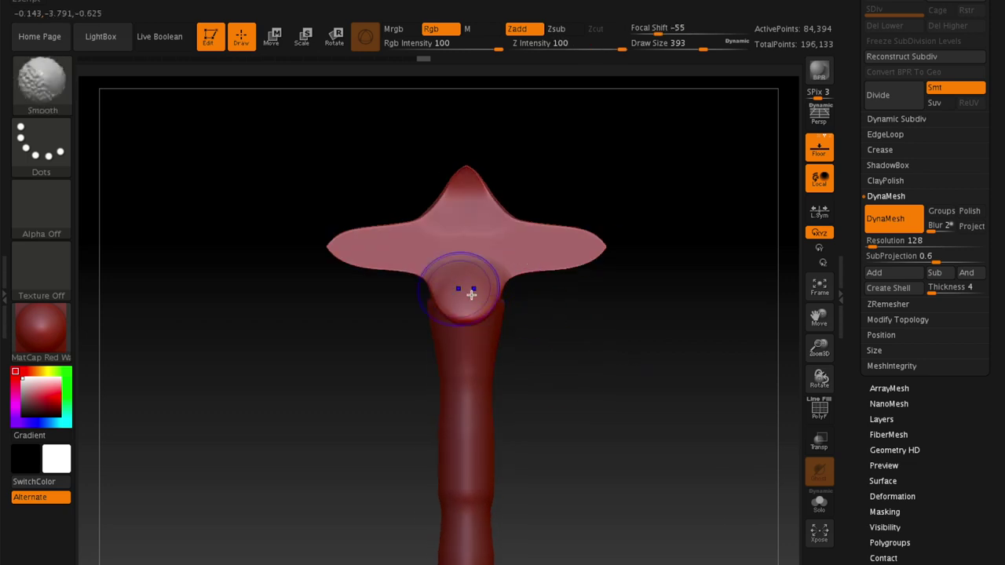
At brush size 305, pull the wing tips out into long upswept points
{"action": "right_click_drag", "start_coordinate": [462, 330], "coordinate": [529, 323]}
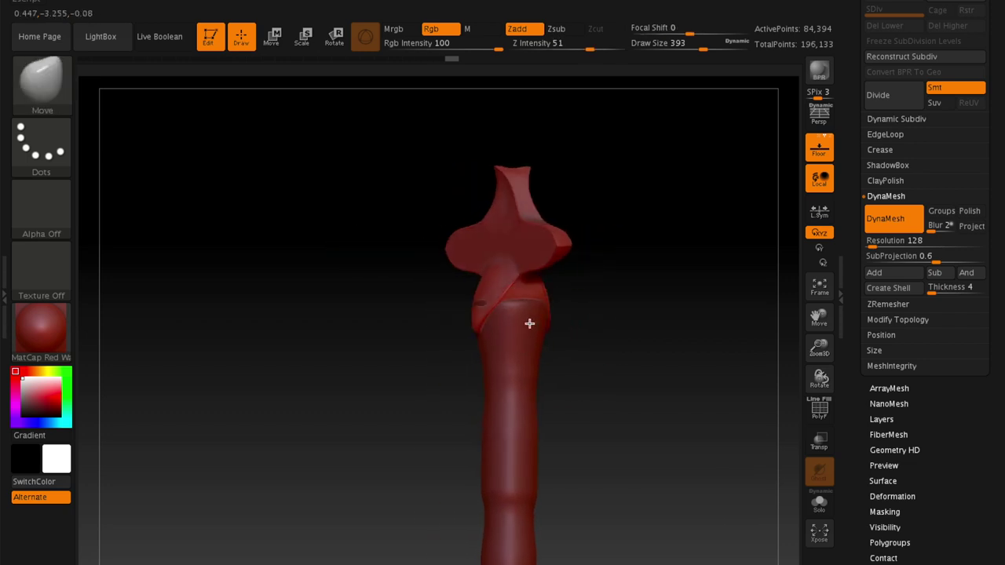
{"action": "mouse_move", "coordinate": [474, 299]}
{"action": "right_mouse_down"}
{"action": "mouse_move", "coordinate": [497, 393]}
{"action": "mouse_move", "coordinate": [476, 293]}
{"action": "right_mouse_up"}
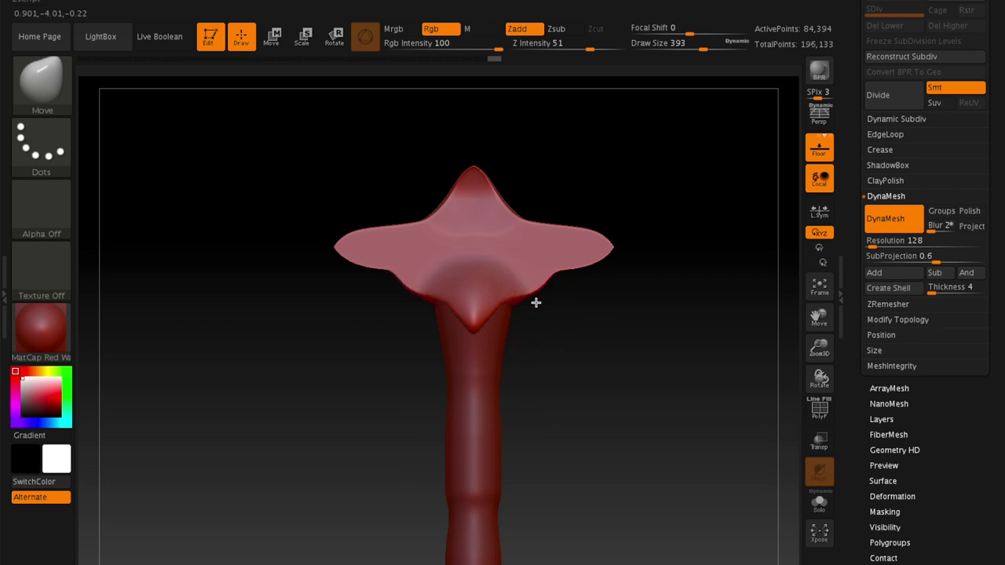
{"action": "right_click", "coordinate": [549, 275]}
{"action": "left_click_drag", "start_coordinate": [479, 264], "coordinate": [462, 263]}
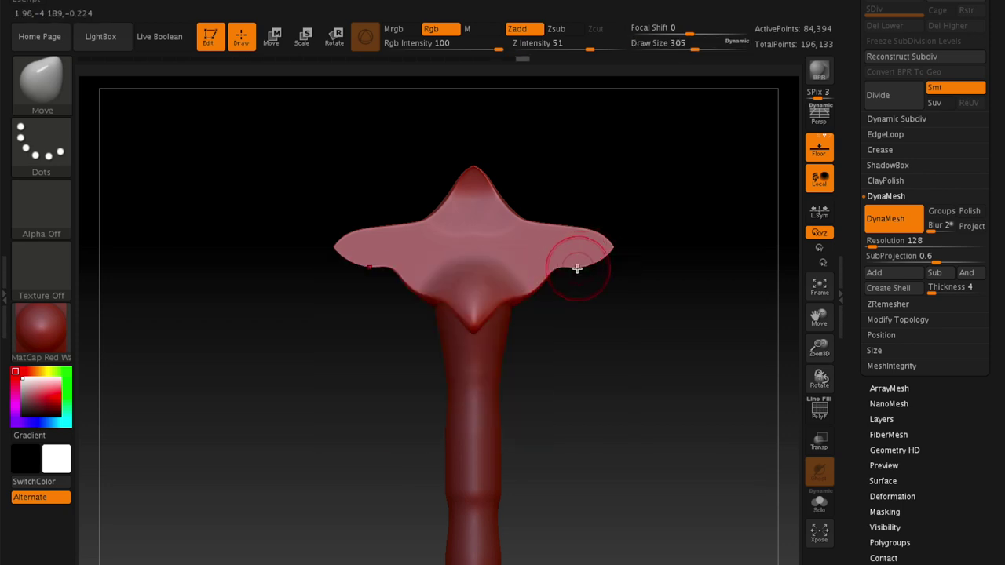
{"action": "mouse_move", "coordinate": [585, 267]}
{"action": "left_mouse_down"}
{"action": "mouse_move", "coordinate": [627, 235]}
{"action": "mouse_move", "coordinate": [557, 230]}
{"action": "left_mouse_up"}
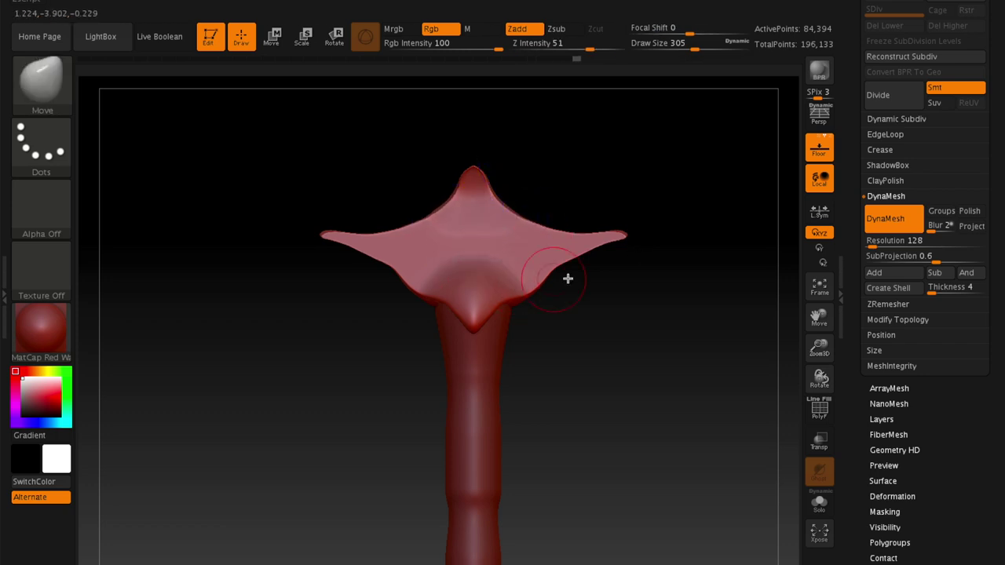
{"action": "mouse_move", "coordinate": [592, 311]}
{"action": "left_mouse_down"}
{"action": "mouse_move", "coordinate": [651, 316]}
{"action": "mouse_move", "coordinate": [631, 330]}
{"action": "mouse_move", "coordinate": [630, 348]}
{"action": "left_mouse_up"}
Mask both wing tips and invert the mask so only the tips stay editable
{"action": "mouse_move", "coordinate": [340, 227]}
{"action": "left_mouse_down"}
{"action": "mouse_move", "coordinate": [335, 256]}
{"action": "mouse_move", "coordinate": [336, 208]}
{"action": "left_mouse_up"}
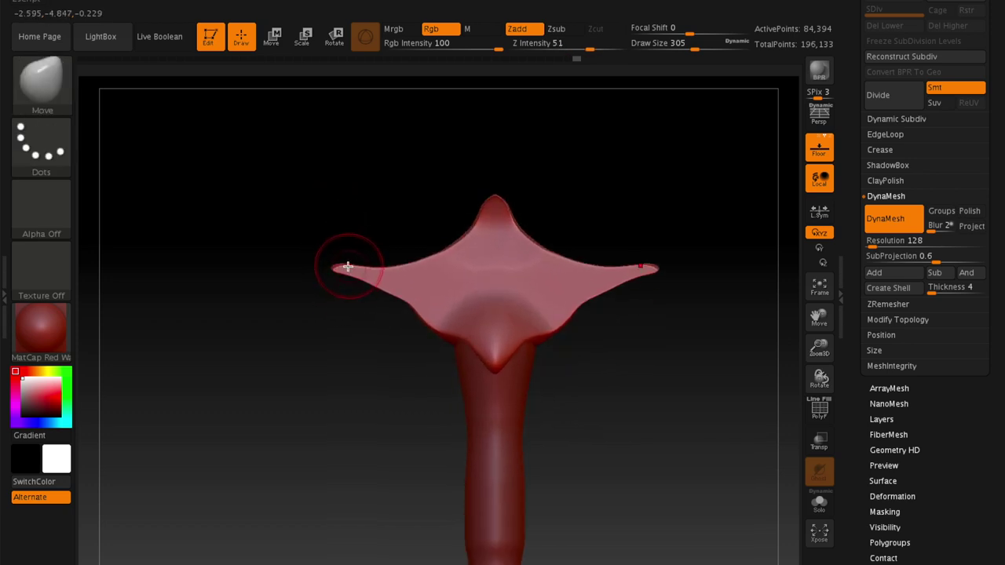
{"action": "left_click_drag", "start_coordinate": [307, 238], "coordinate": [361, 330], "text": "ctrl"}
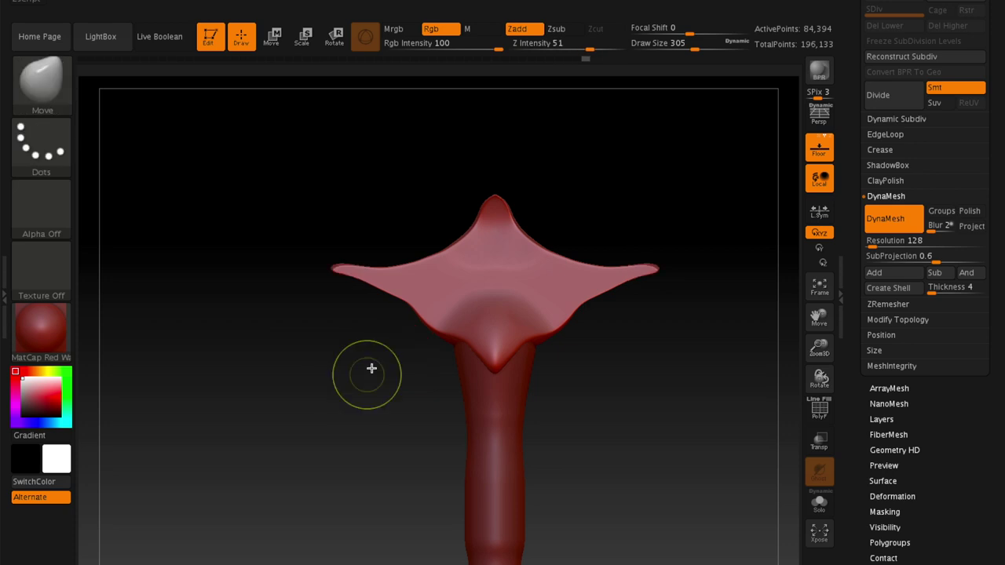
{"action": "left_click_drag", "start_coordinate": [299, 251], "coordinate": [375, 378], "text": "ctrl"}
{"action": "left_click", "coordinate": [613, 416], "text": "ctrl"}
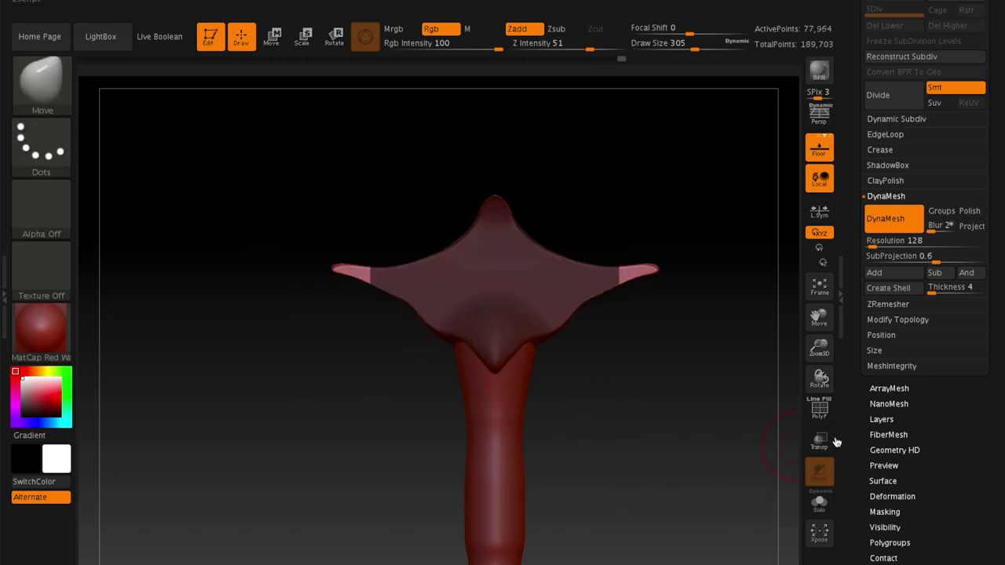
Inflate the unmasked wing tips to 14 and reshape both tips symmetrically
{"action": "scroll", "coordinate": [887, 424], "scroll_direction": "down", "scroll_amount": 1}
{"action": "left_click", "coordinate": [887, 424]}
{"action": "scroll", "coordinate": [903, 432], "scroll_direction": "down", "scroll_amount": 3}
{"action": "left_click_drag", "start_coordinate": [929, 447], "coordinate": [940, 447]}
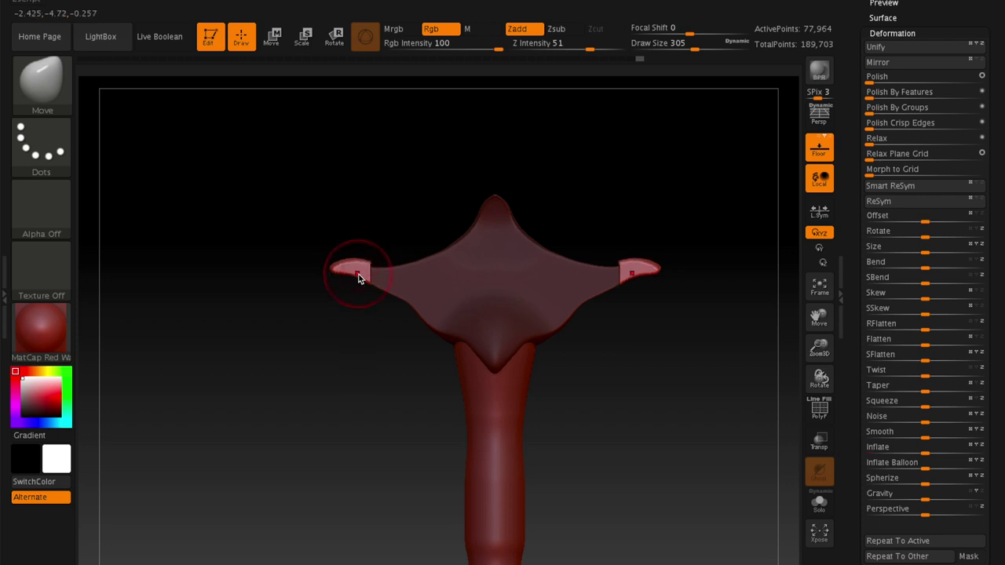
{"action": "mouse_move", "coordinate": [359, 279]}
{"action": "left_mouse_down"}
{"action": "mouse_move", "coordinate": [359, 266]}
{"action": "mouse_move", "coordinate": [341, 264]}
{"action": "mouse_move", "coordinate": [332, 280]}
{"action": "left_mouse_up"}
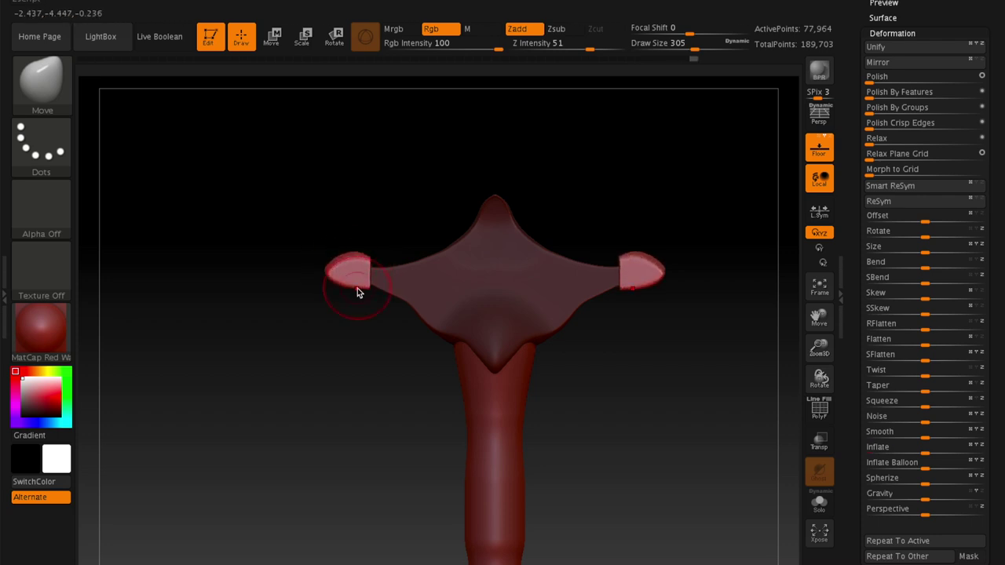
Curl the wing tips' inner edges upward into hooks and re-DynaMesh the guard smooth
{"action": "mouse_move", "coordinate": [380, 252]}
{"action": "left_mouse_down"}
{"action": "mouse_move", "coordinate": [388, 240]}
{"action": "mouse_move", "coordinate": [435, 323]}
{"action": "mouse_move", "coordinate": [370, 244]}
{"action": "left_mouse_up"}
{"action": "key", "text": "space"}
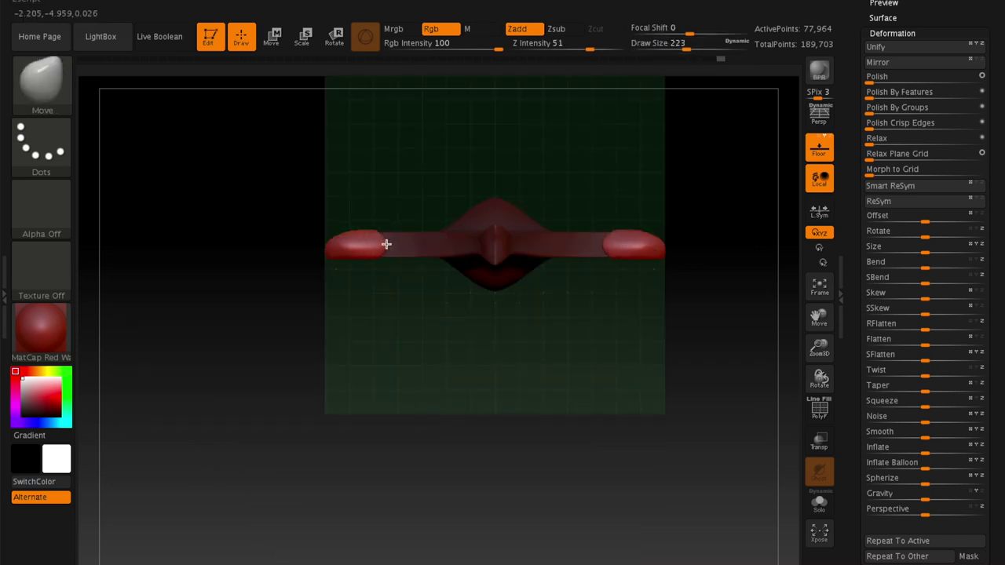
{"action": "right_click_drag", "start_coordinate": [411, 243], "coordinate": [417, 218]}
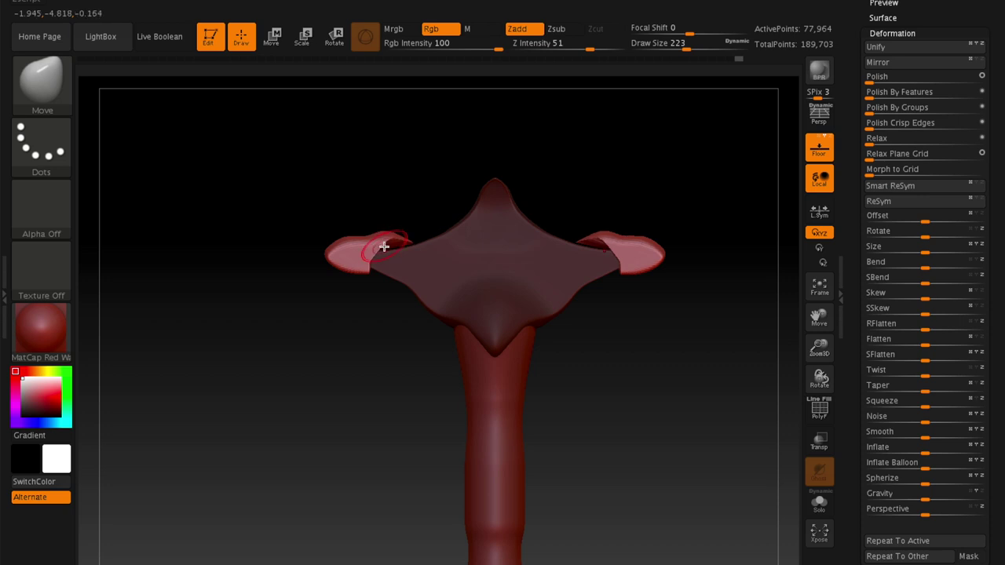
{"action": "mouse_move", "coordinate": [361, 247]}
{"action": "left_mouse_down"}
{"action": "mouse_move", "coordinate": [414, 235]}
{"action": "mouse_move", "coordinate": [415, 217]}
{"action": "mouse_move", "coordinate": [362, 252]}
{"action": "left_mouse_up"}
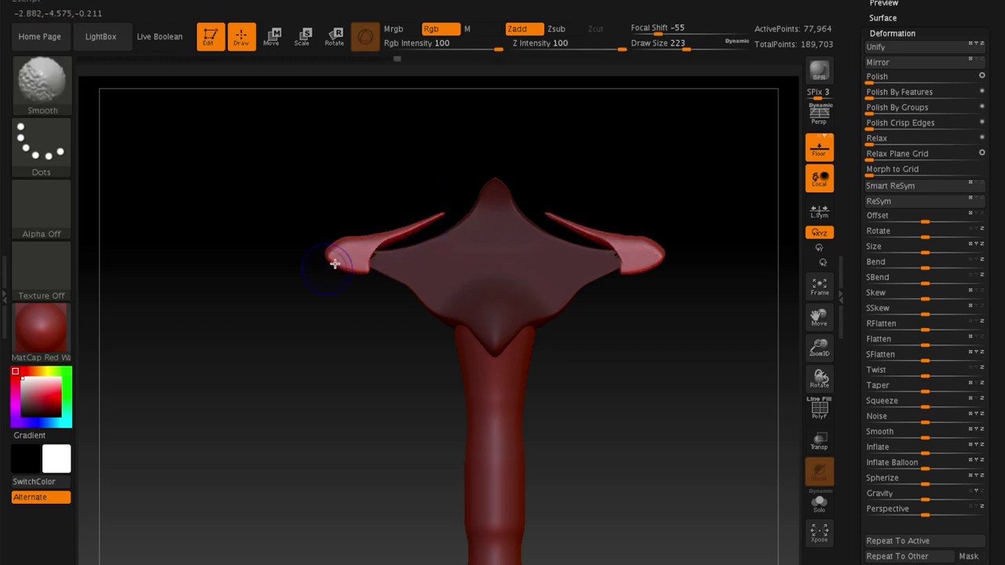
{"action": "left_click_drag", "start_coordinate": [278, 333], "coordinate": [278, 422], "text": "ctrl"}
{"action": "mouse_move", "coordinate": [299, 348]}
{"action": "left_mouse_down"}
{"action": "mouse_move", "coordinate": [274, 364]}
{"action": "mouse_move", "coordinate": [336, 369]}
{"action": "mouse_move", "coordinate": [406, 253]}
{"action": "left_mouse_up"}
{"action": "mouse_move", "coordinate": [460, 272]}
{"action": "left_mouse_down", "text": "alt"}
{"action": "mouse_move", "coordinate": [634, 287]}
{"action": "mouse_move", "coordinate": [624, 334]}
{"action": "left_mouse_up", "text": "alt"}
{"action": "scroll", "coordinate": [852, 267], "scroll_direction": "up", "scroll_amount": 5}
{"action": "scroll", "coordinate": [852, 263], "scroll_direction": "down", "scroll_amount": 1}
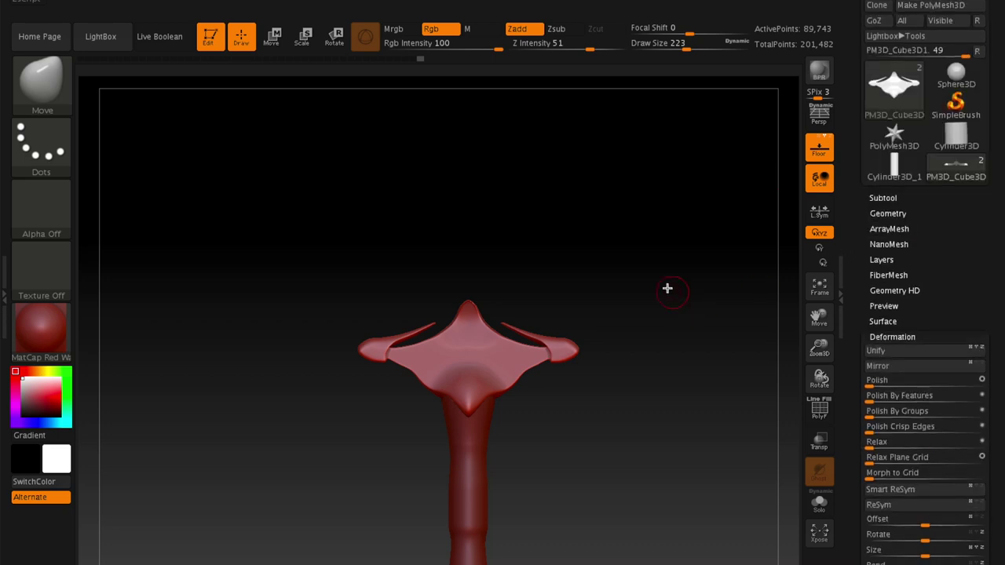
{"action": "left_click", "coordinate": [883, 198]}
Append a Cube3D subtool, stretch it into a tall box and lower it slightly
{"action": "scroll", "coordinate": [926, 353], "scroll_direction": "down", "scroll_amount": 4}
{"action": "left_click", "coordinate": [942, 431]}
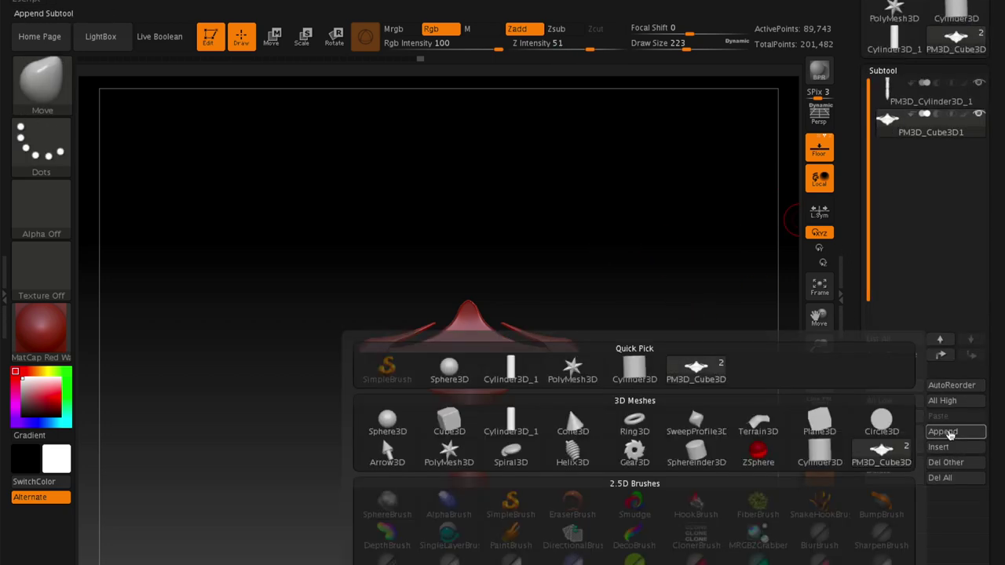
{"action": "left_click", "coordinate": [443, 424]}
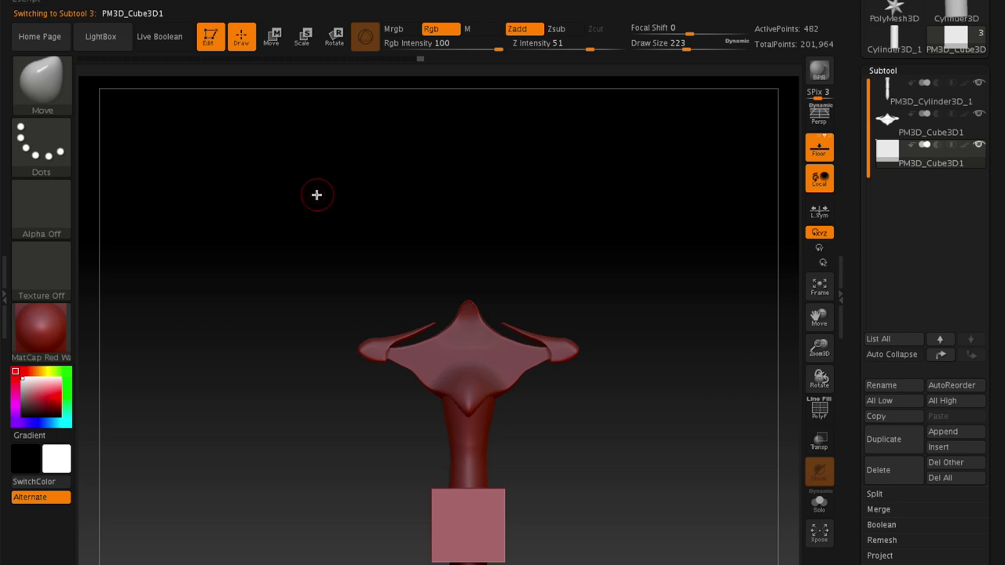
{"action": "key", "text": "w"}
{"action": "mouse_move", "coordinate": [458, 446]}
{"action": "left_mouse_down"}
{"action": "mouse_move", "coordinate": [475, 179]}
{"action": "mouse_move", "coordinate": [621, 236]}
{"action": "mouse_move", "coordinate": [621, 191]}
{"action": "mouse_move", "coordinate": [469, 337]}
{"action": "mouse_move", "coordinate": [639, 397]}
{"action": "mouse_move", "coordinate": [570, 315]}
{"action": "left_mouse_up"}
{"action": "left_click_drag", "start_coordinate": [453, 319], "coordinate": [475, 327]}
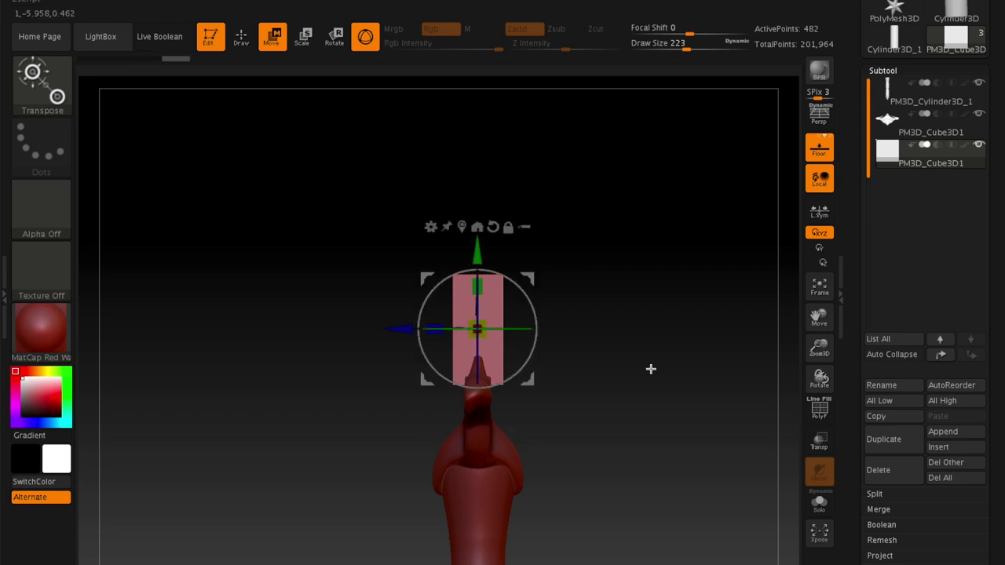
{"action": "left_click_drag", "start_coordinate": [651, 368], "coordinate": [678, 364]}
Scale the cube thin and narrow from side and front to fit the guard's centre
{"action": "left_click_drag", "start_coordinate": [482, 272], "coordinate": [482, 287]}
{"action": "left_click_drag", "start_coordinate": [650, 347], "coordinate": [550, 353]}
{"action": "mouse_move", "coordinate": [456, 366]}
{"action": "left_mouse_down"}
{"action": "mouse_move", "coordinate": [484, 362]}
{"action": "mouse_move", "coordinate": [481, 274]}
{"action": "left_mouse_up"}
{"action": "mouse_move", "coordinate": [583, 280]}
{"action": "left_mouse_down"}
{"action": "mouse_move", "coordinate": [460, 325]}
{"action": "mouse_move", "coordinate": [456, 341]}
{"action": "left_mouse_up"}
{"action": "left_click_drag", "start_coordinate": [592, 358], "coordinate": [541, 291]}
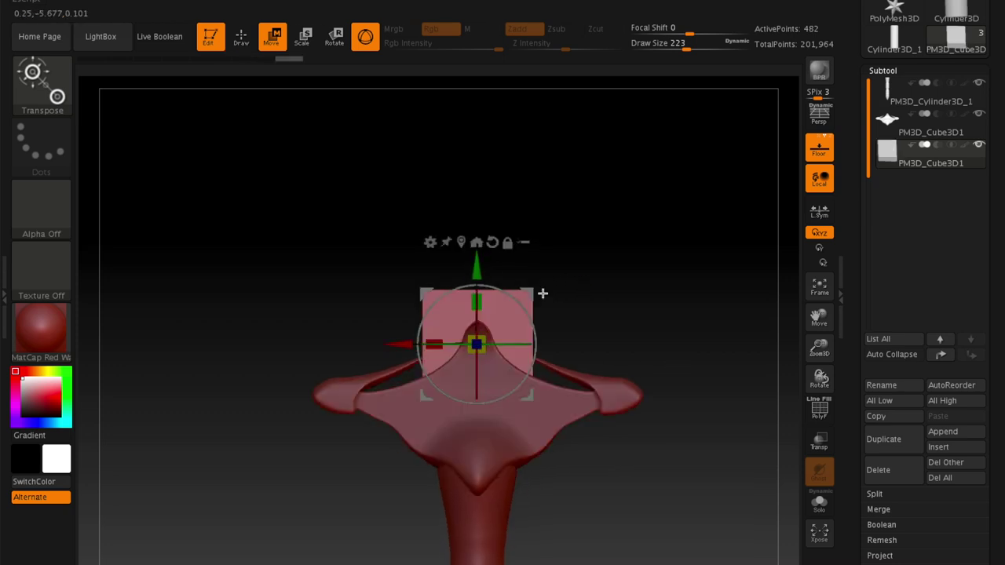
{"action": "key", "text": "q"}
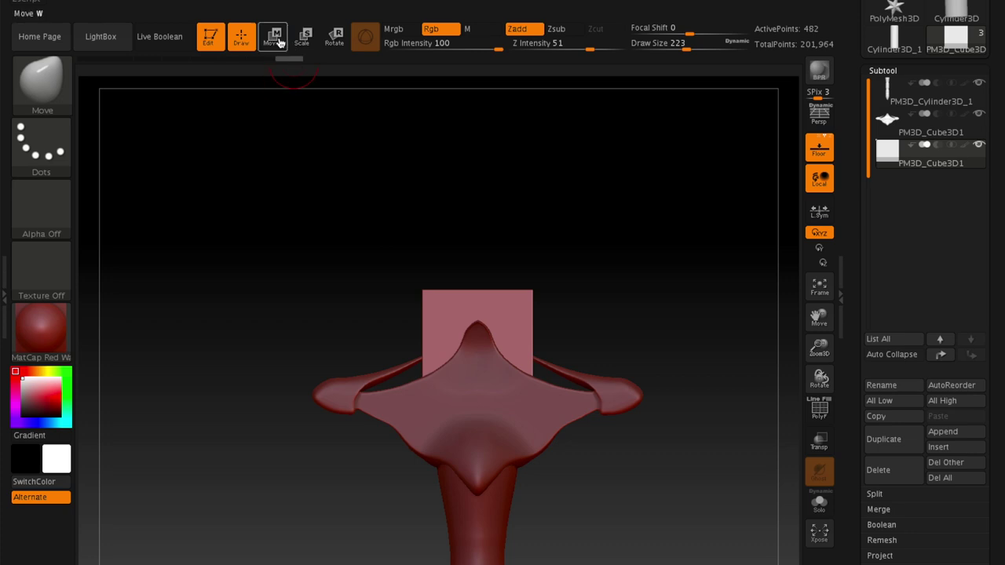
{"action": "left_click", "coordinate": [279, 41]}
{"action": "left_click_drag", "start_coordinate": [447, 337], "coordinate": [452, 338]}
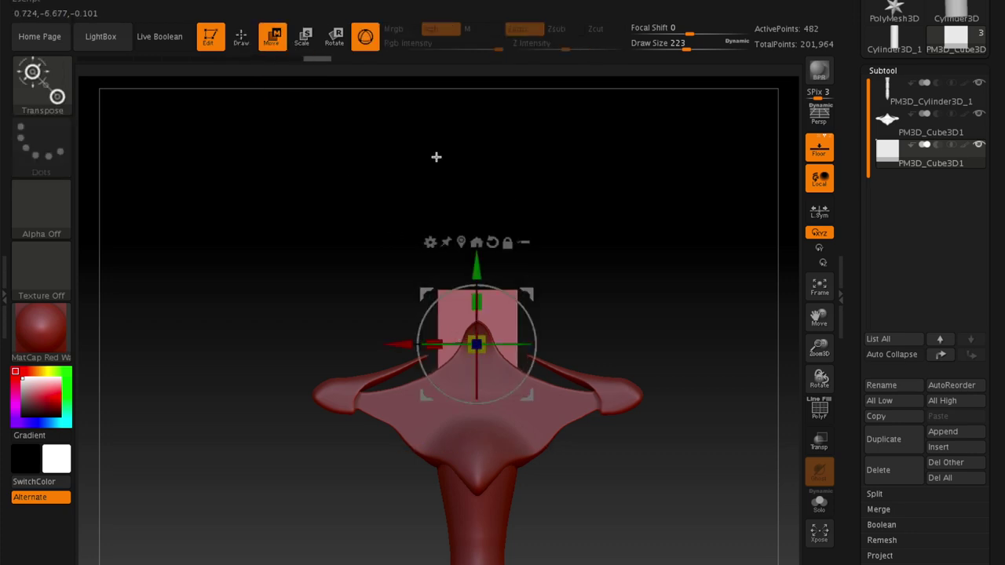
{"action": "left_click", "coordinate": [253, 49]}
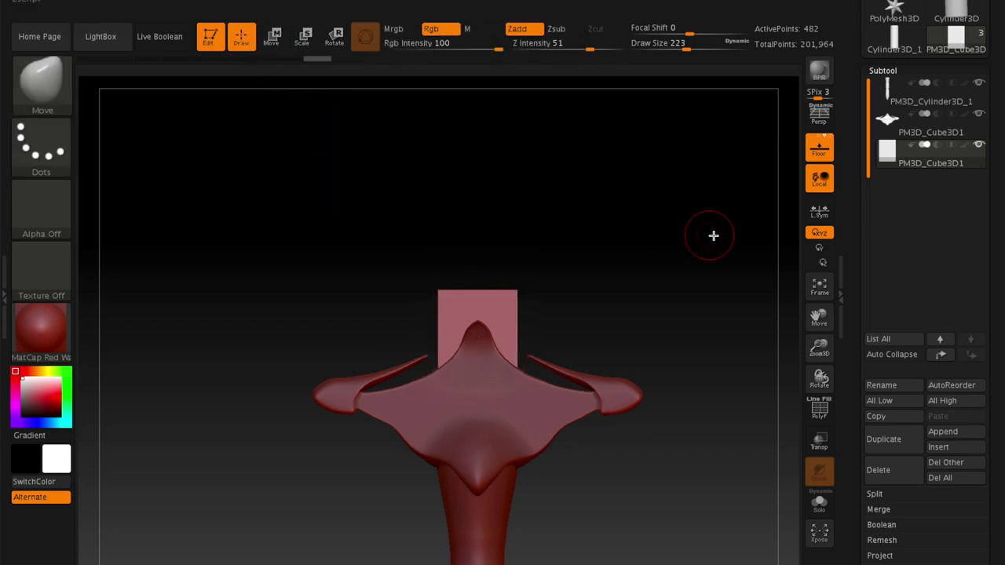
{"action": "left_click", "coordinate": [883, 70]}
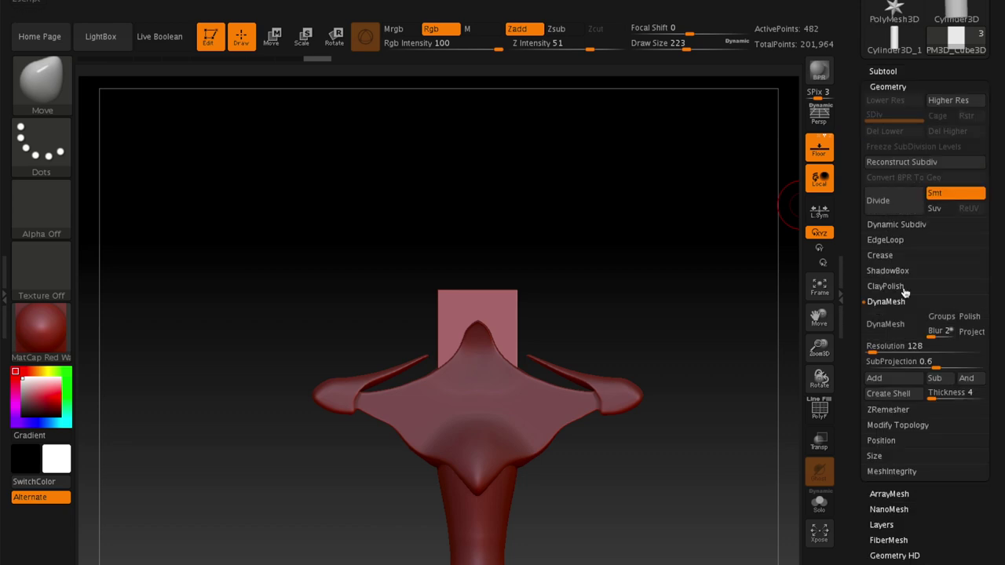
DynaMesh the plate to 29,556 active points
{"action": "left_click", "coordinate": [886, 324]}
{"action": "key", "text": "space"}
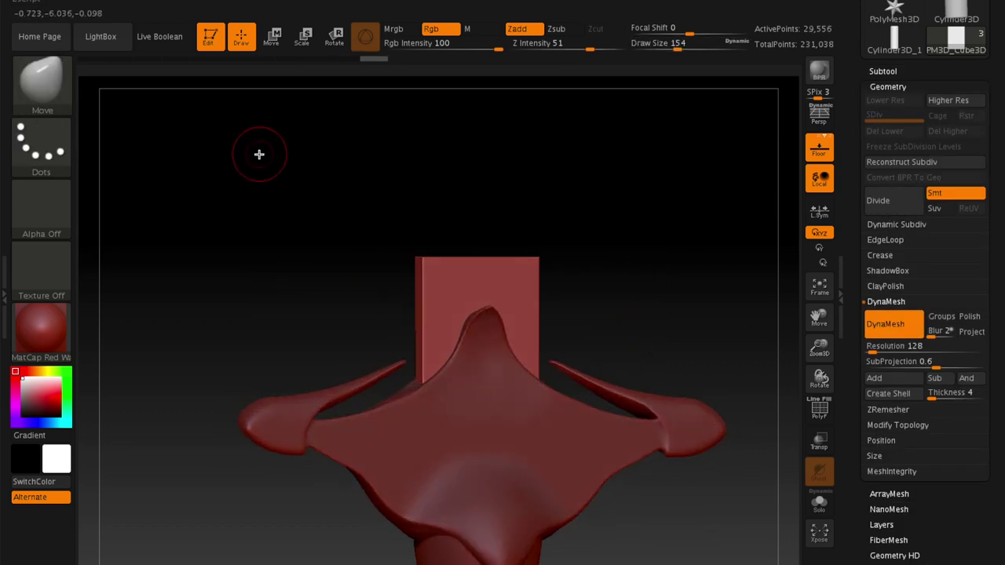
{"action": "left_click_drag", "start_coordinate": [242, 167], "coordinate": [259, 181], "text": "ctrl"}
{"action": "key", "text": "space"}
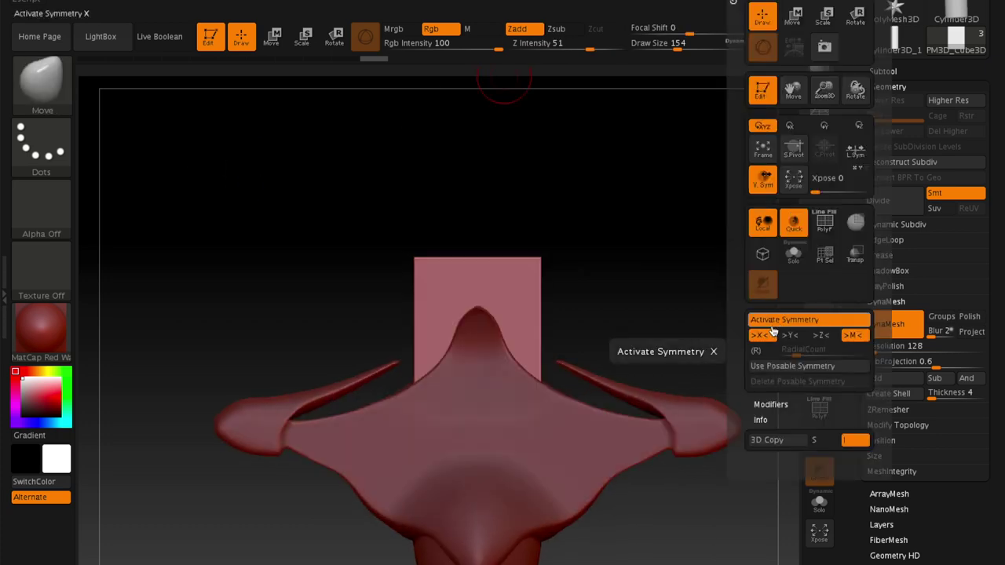
Mask a chevron band across the plate with MaskPen, invert the mask, and set brush size 62
{"action": "key", "text": "space"}
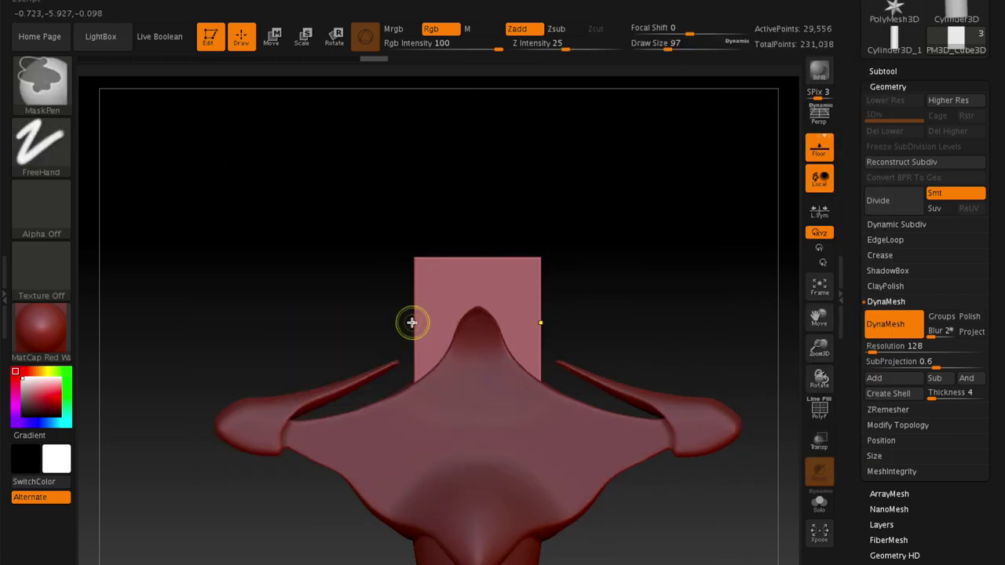
{"action": "left_click_drag", "start_coordinate": [411, 321], "coordinate": [473, 283], "text": "ctrl"}
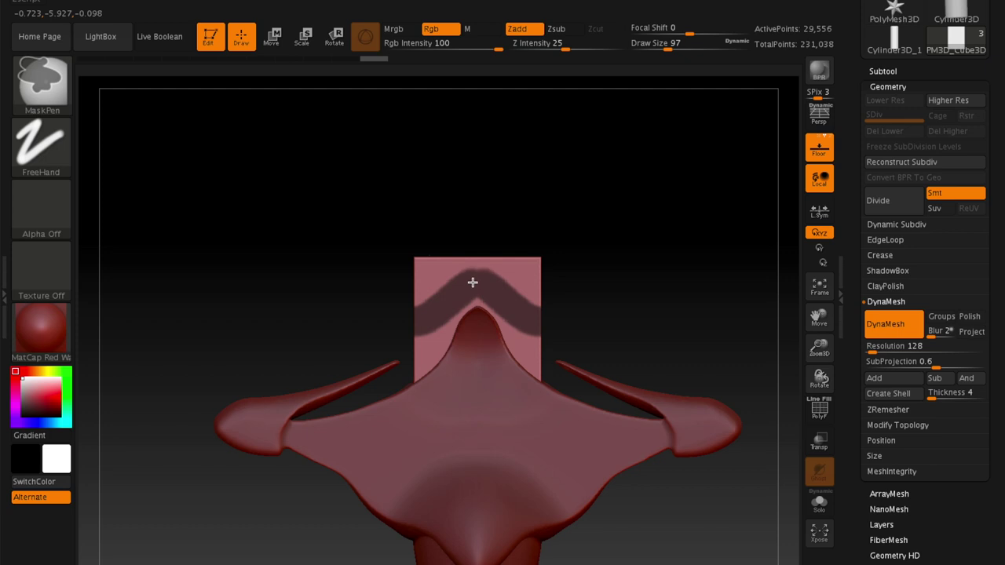
{"action": "key", "text": "space"}
{"action": "left_click", "coordinate": [471, 255], "text": "ctrl"}
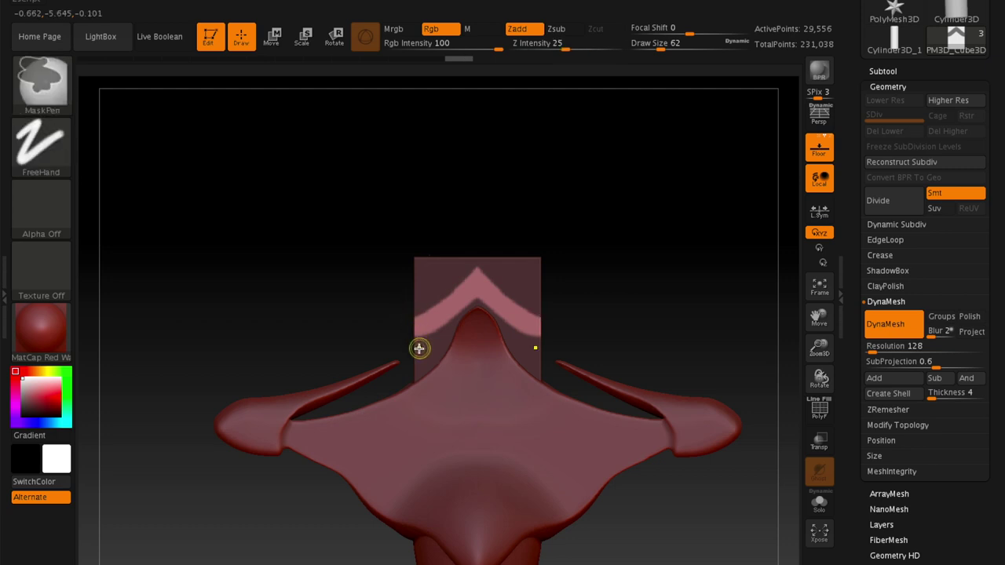
Refine the chevron mask edge with a size-46 brush from the side view
{"action": "key", "text": "space"}
{"action": "left_click", "coordinate": [474, 303]}
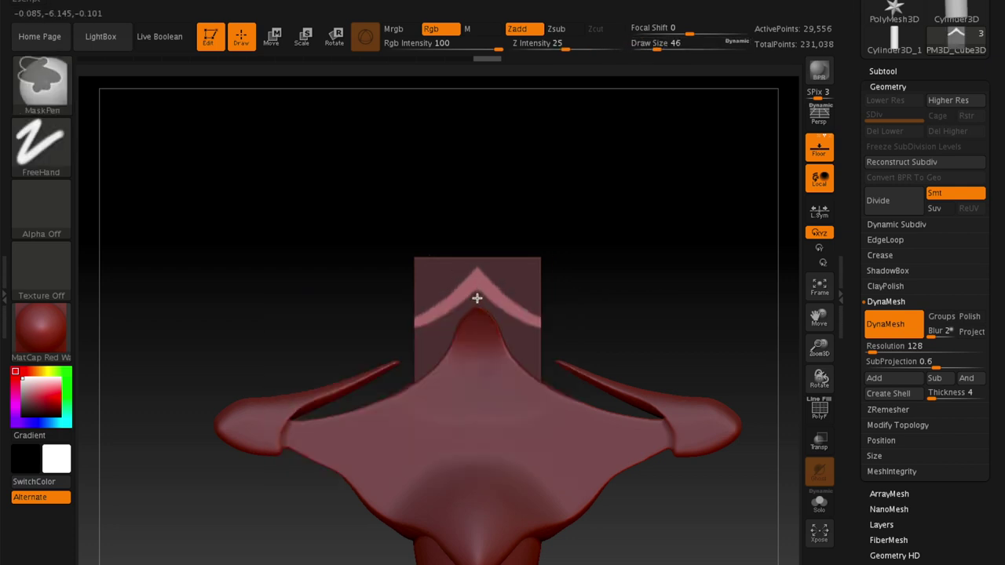
{"action": "left_click_drag", "start_coordinate": [625, 292], "coordinate": [485, 295], "text": "shift"}
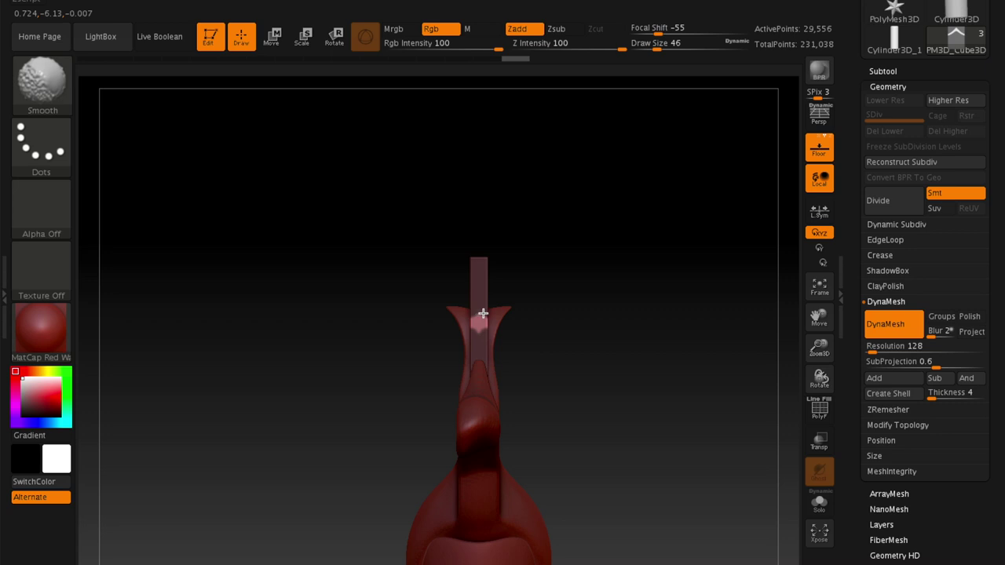
{"action": "key", "text": "ctrl"}
{"action": "mouse_move", "coordinate": [480, 335]}
{"action": "left_mouse_down", "text": "ctrl"}
{"action": "mouse_move", "coordinate": [567, 341]}
{"action": "mouse_move", "coordinate": [475, 340]}
{"action": "left_mouse_up", "text": "ctrl"}
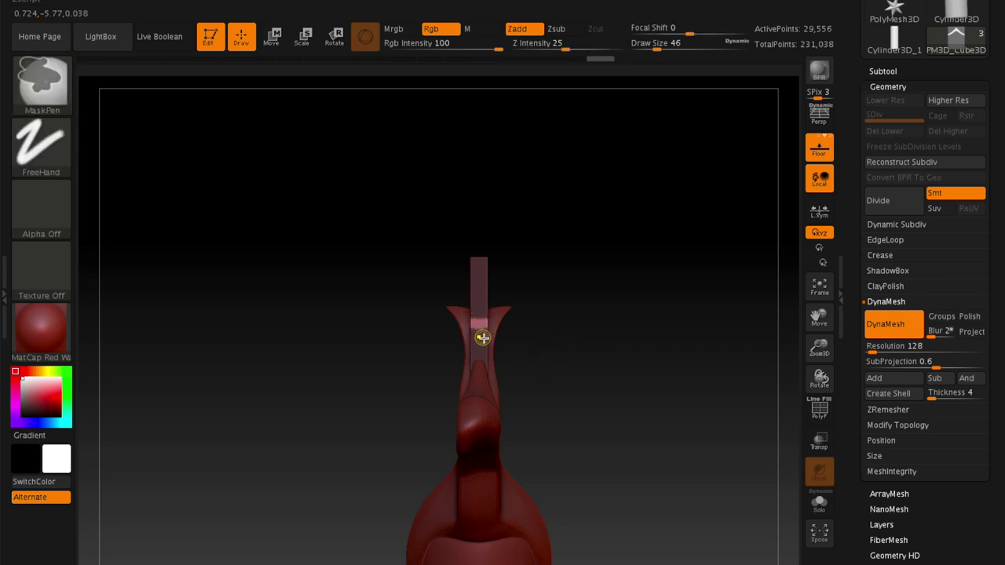
{"action": "key", "text": "ctrl+shift+z"}
{"action": "key", "text": "ctrl+shift+z"}
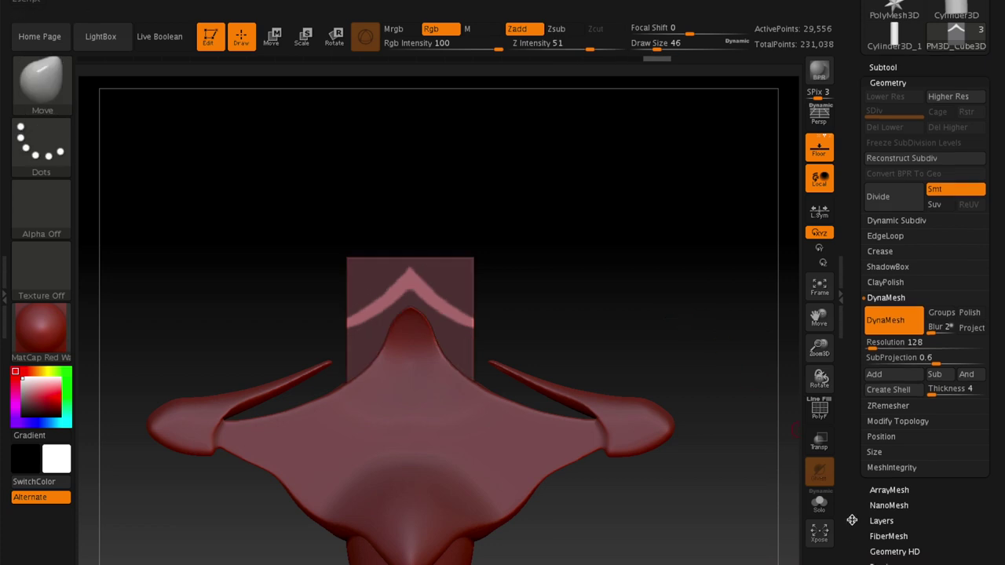
{"action": "scroll", "coordinate": [852, 520], "scroll_direction": "down", "scroll_amount": 2}
Inflate the unmasked chevron band into a raised ridge and enlarge the Move brush to 358
{"action": "left_click", "coordinate": [881, 450]}
{"action": "left_click_drag", "start_coordinate": [924, 474], "coordinate": [933, 472]}
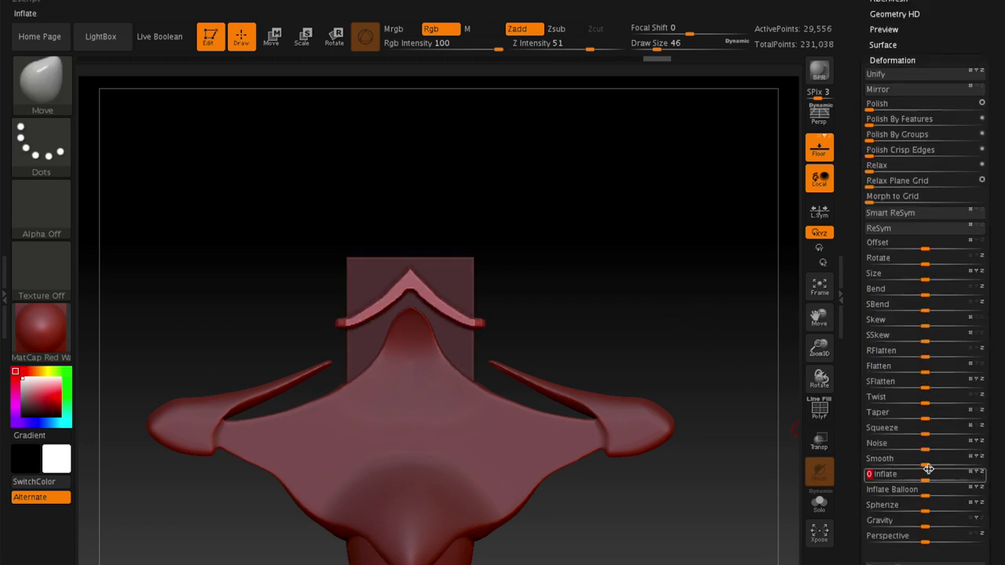
{"action": "key", "text": "space"}
{"action": "left_click_drag", "start_coordinate": [562, 260], "coordinate": [597, 260]}
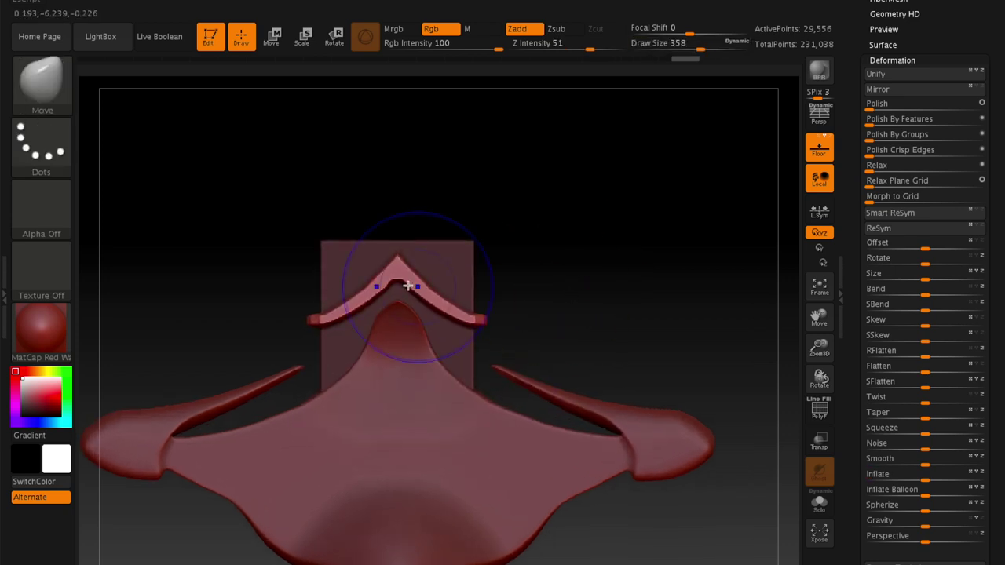
{"action": "mouse_move", "coordinate": [359, 303]}
{"action": "left_mouse_down"}
{"action": "mouse_move", "coordinate": [511, 314]}
{"action": "mouse_move", "coordinate": [482, 319]}
{"action": "mouse_move", "coordinate": [545, 315]}
{"action": "left_mouse_up"}
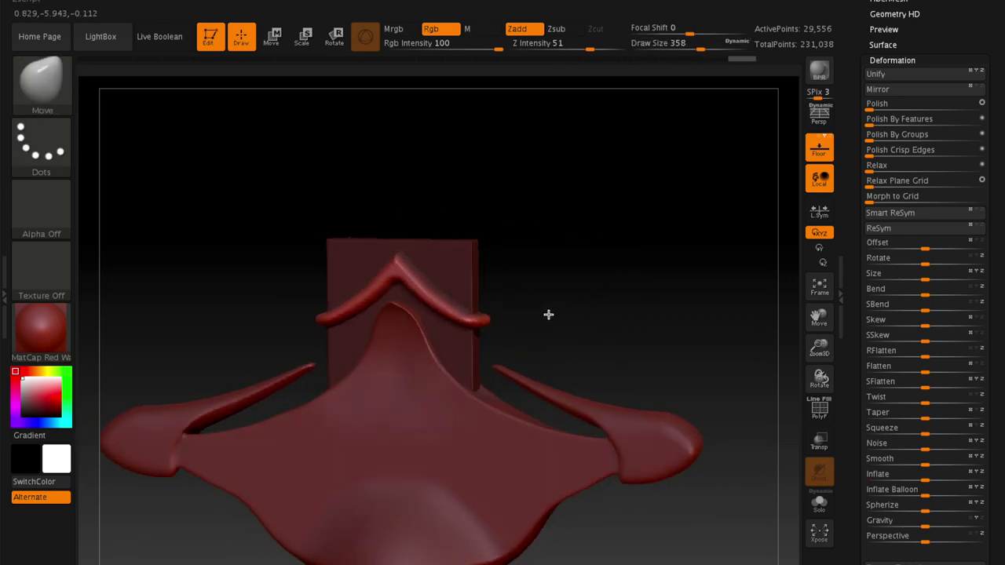
{"action": "left_click_drag", "start_coordinate": [567, 280], "coordinate": [568, 322], "text": "alt"}
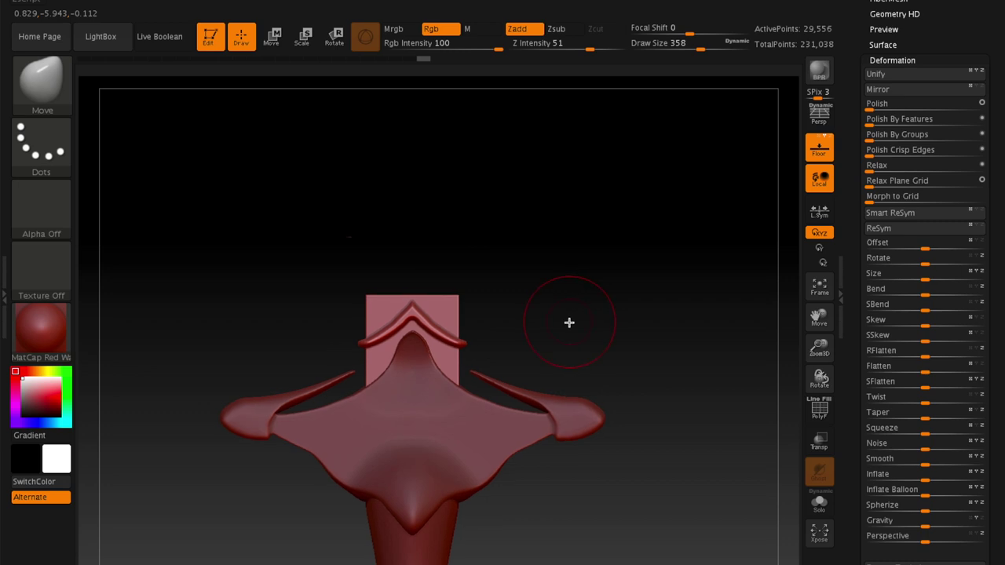
{"action": "mouse_move", "coordinate": [538, 264]}
{"action": "left_mouse_down"}
{"action": "mouse_move", "coordinate": [549, 309]}
{"action": "mouse_move", "coordinate": [456, 341]}
{"action": "left_mouse_up"}
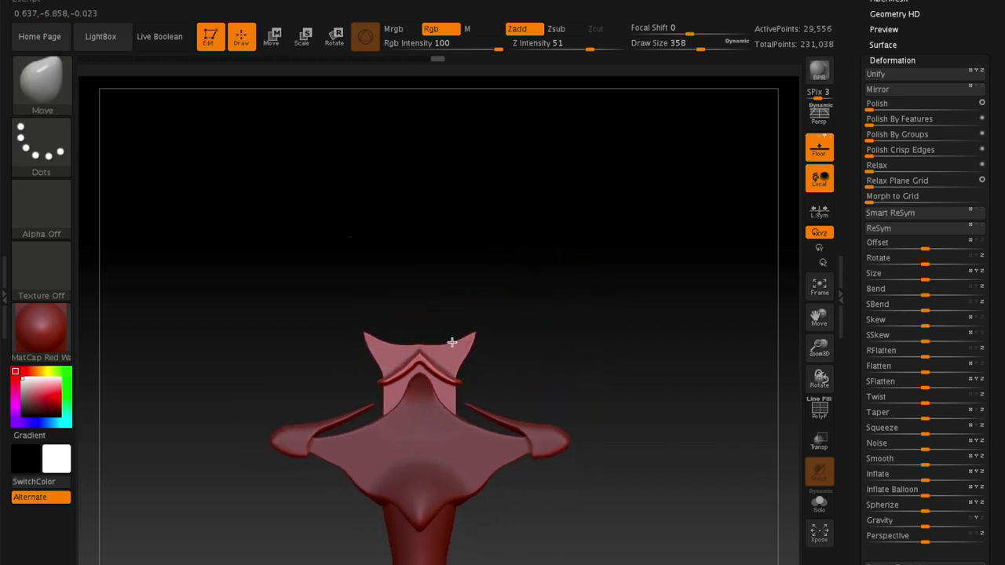
{"action": "mouse_move", "coordinate": [454, 342]}
{"action": "left_mouse_down", "text": "shift"}
{"action": "mouse_move", "coordinate": [570, 319]}
{"action": "mouse_move", "coordinate": [593, 345]}
{"action": "mouse_move", "coordinate": [574, 264]}
{"action": "mouse_move", "coordinate": [799, 180]}
{"action": "left_mouse_up", "text": "shift"}
Append a new Cube3D subtool and move it up above the guard
{"action": "scroll", "coordinate": [841, 241], "scroll_direction": "up", "scroll_amount": 5}
{"action": "left_click", "coordinate": [882, 226]}
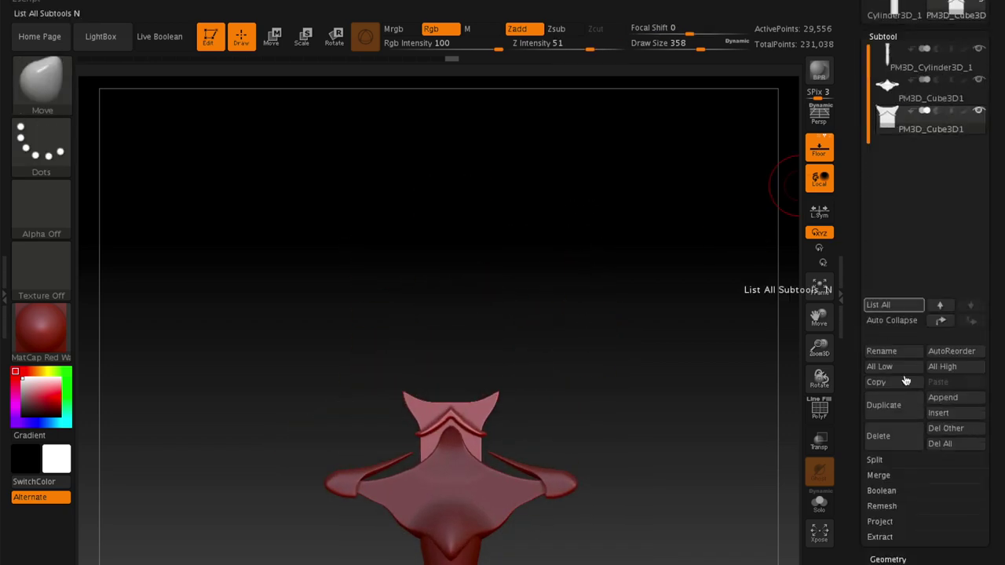
{"action": "left_click", "coordinate": [943, 398]}
{"action": "key", "text": "w"}
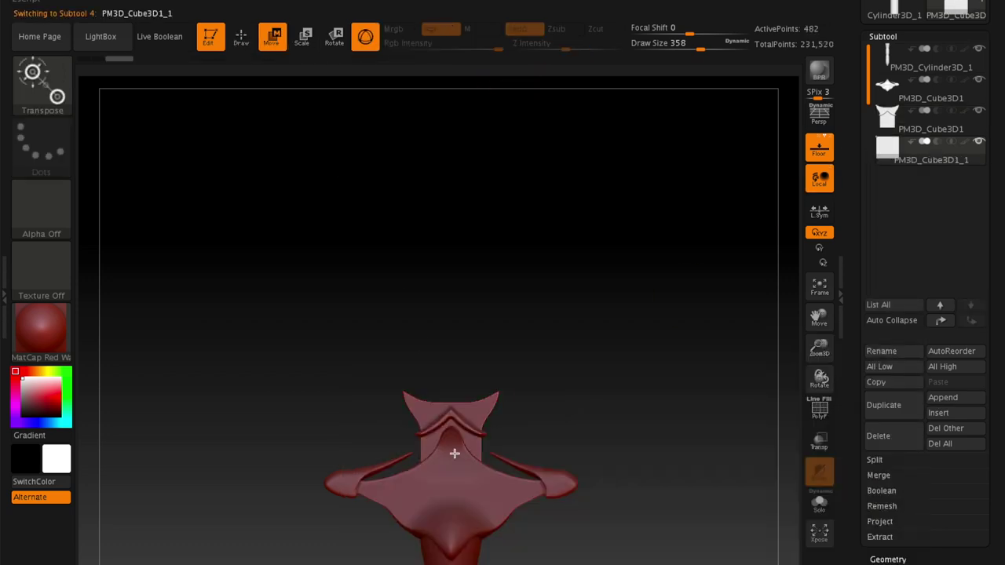
{"action": "left_click_drag", "start_coordinate": [463, 518], "coordinate": [469, 162]}
Flatten and stretch the cube into a tall narrow bar positioned above the guard
{"action": "left_click_drag", "start_coordinate": [594, 220], "coordinate": [549, 235]}
{"action": "mouse_move", "coordinate": [470, 253]}
{"action": "left_mouse_down"}
{"action": "mouse_move", "coordinate": [477, 249]}
{"action": "mouse_move", "coordinate": [470, 251]}
{"action": "left_mouse_up"}
{"action": "left_click_drag", "start_coordinate": [596, 235], "coordinate": [675, 235]}
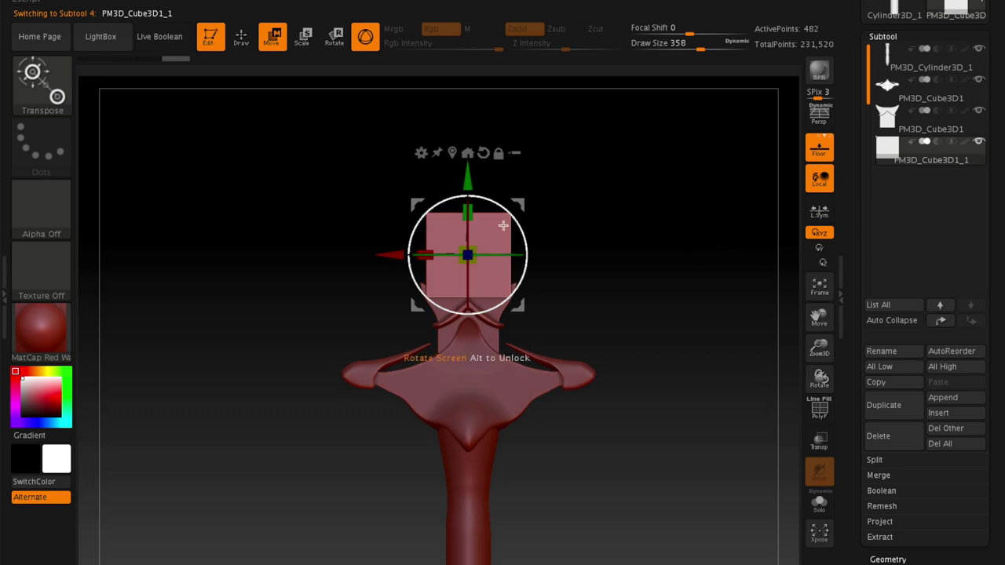
{"action": "left_click_drag", "start_coordinate": [469, 167], "coordinate": [468, 182]}
{"action": "mouse_move", "coordinate": [588, 240]}
{"action": "left_mouse_down", "text": "alt"}
{"action": "mouse_move", "coordinate": [476, 213]}
{"action": "mouse_move", "coordinate": [471, 164]}
{"action": "mouse_move", "coordinate": [472, 173]}
{"action": "left_mouse_up", "text": "alt"}
{"action": "mouse_move", "coordinate": [549, 259]}
{"action": "left_mouse_down", "text": "alt"}
{"action": "mouse_move", "coordinate": [597, 207]}
{"action": "mouse_move", "coordinate": [469, 408]}
{"action": "mouse_move", "coordinate": [473, 259]}
{"action": "left_mouse_up", "text": "alt"}
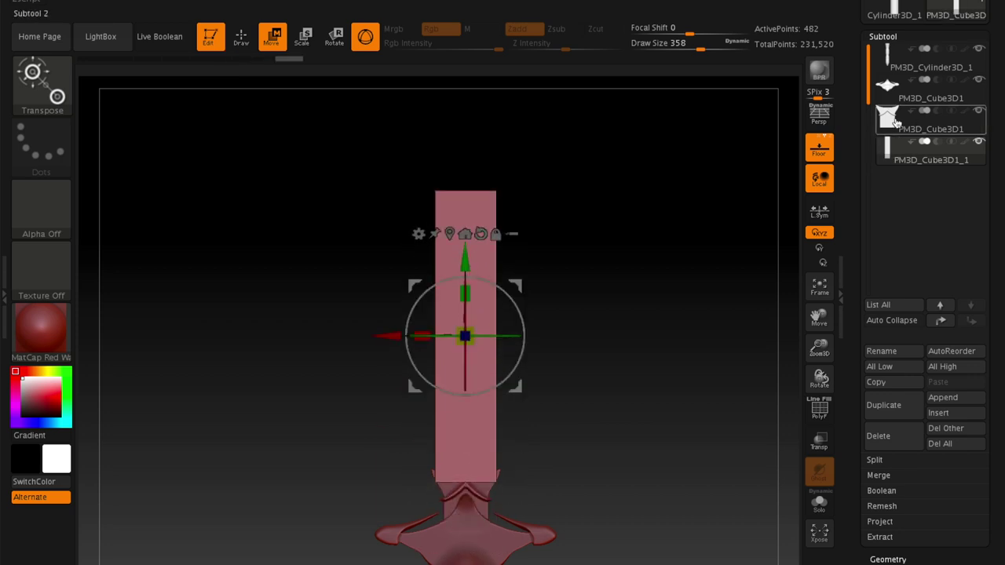
{"action": "left_click", "coordinate": [888, 126]}
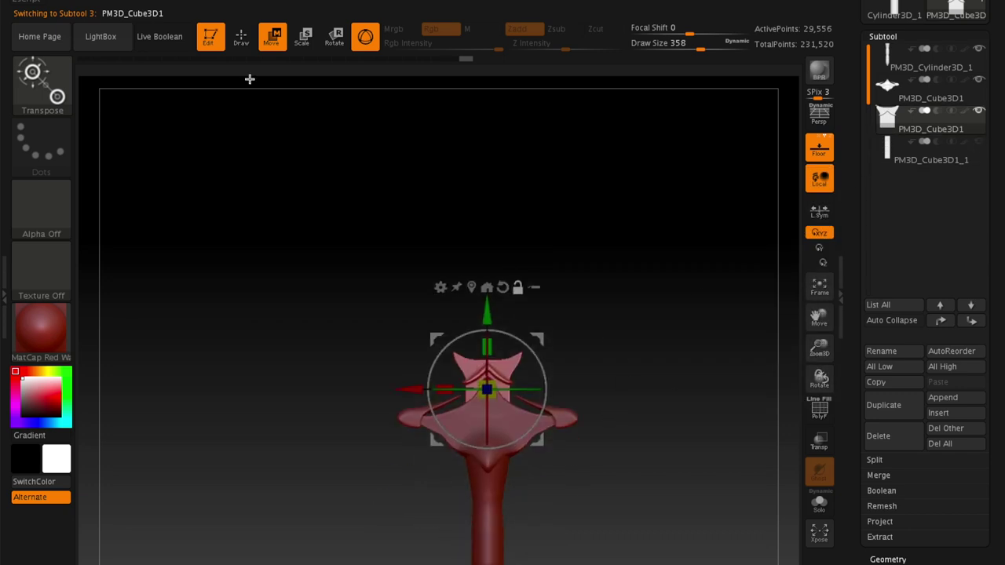
Press the plate's upswept corners into a low notched crest, then reselect the tall box subtool
{"action": "left_click", "coordinate": [242, 36]}
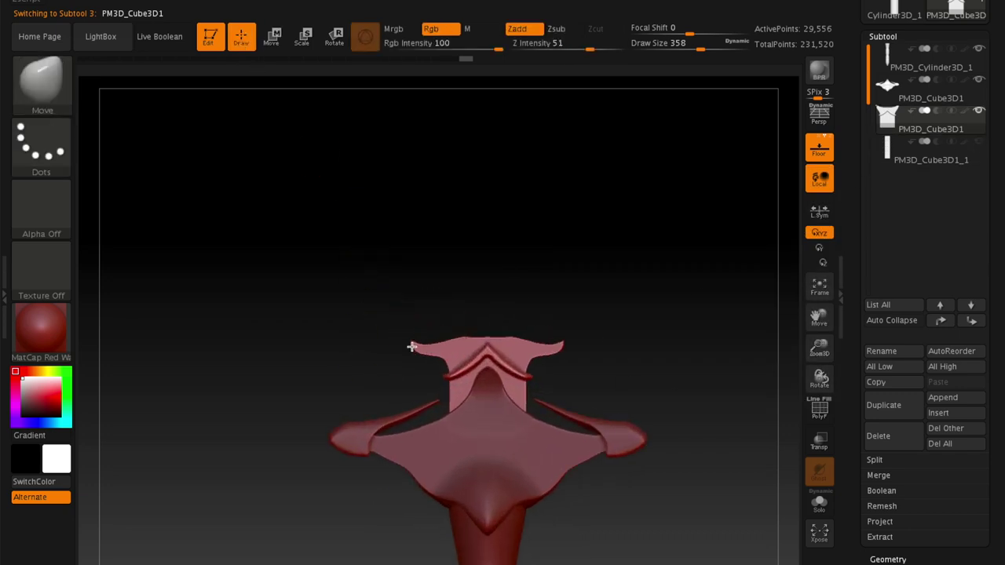
{"action": "left_click_drag", "start_coordinate": [430, 347], "coordinate": [441, 340]}
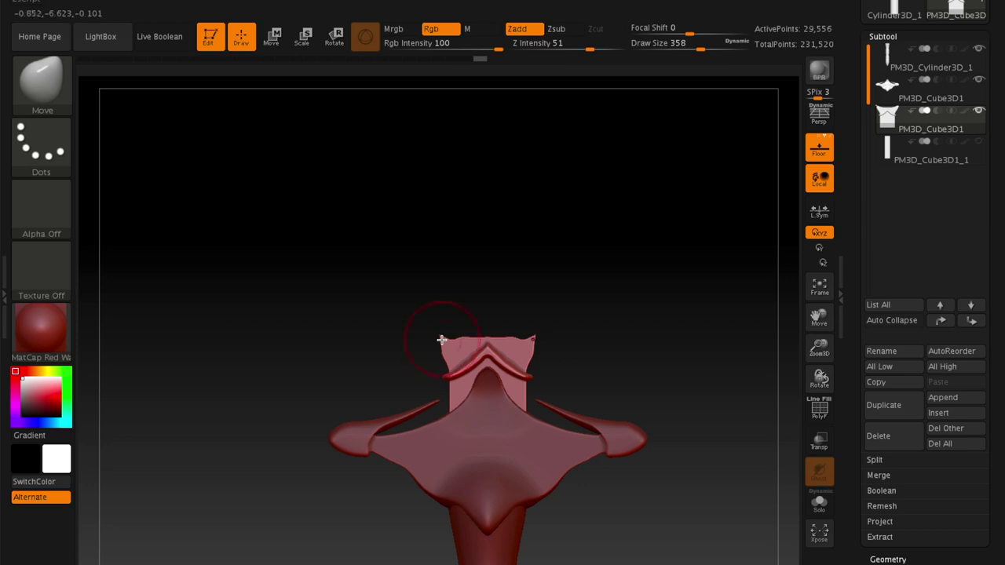
{"action": "key", "text": "shift"}
{"action": "key", "text": "space"}
{"action": "left_click_drag", "start_coordinate": [450, 339], "coordinate": [460, 333]}
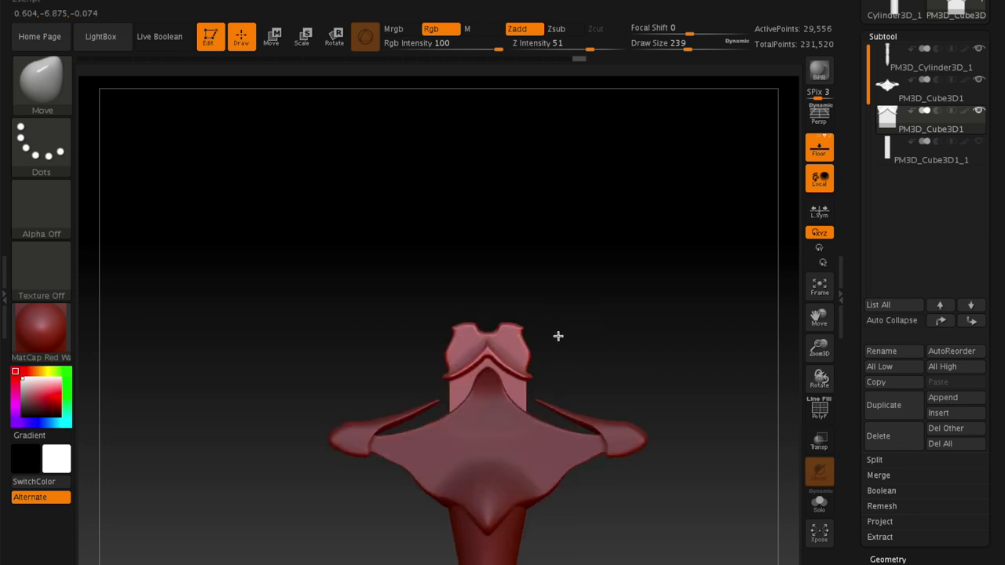
{"action": "left_click", "coordinate": [979, 141]}
{"action": "key", "text": "Down"}
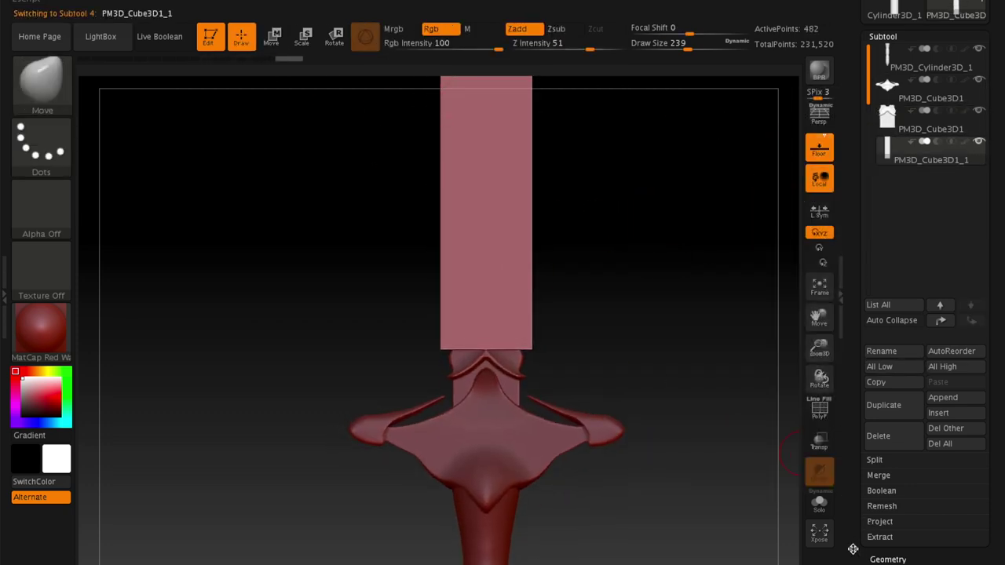
DynaMesh the blade bar at resolution 128, set Draw Size 351, and enable symmetry
{"action": "left_click_drag", "start_coordinate": [853, 549], "coordinate": [890, 386]}
{"action": "left_click", "coordinate": [891, 386]}
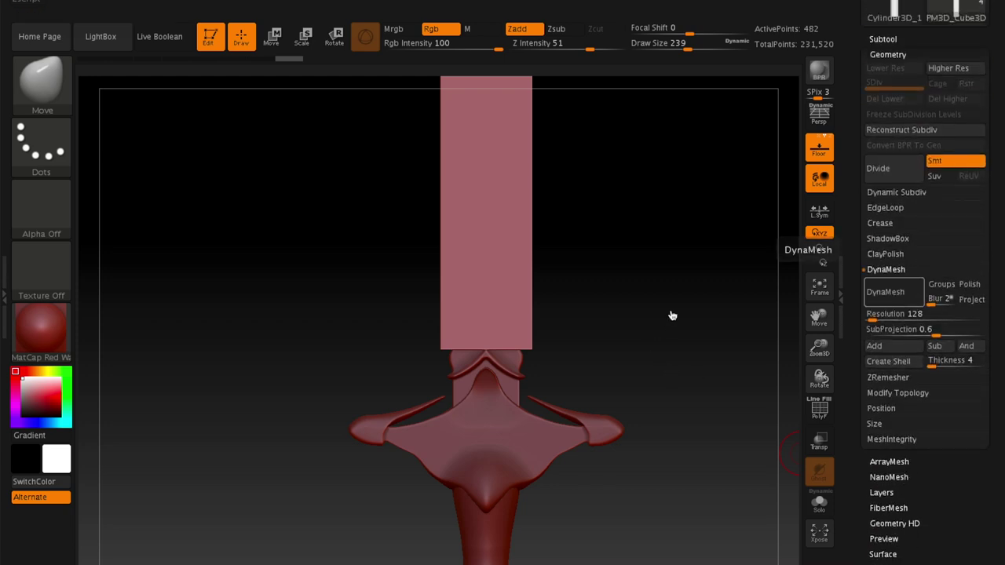
{"action": "key", "text": "space"}
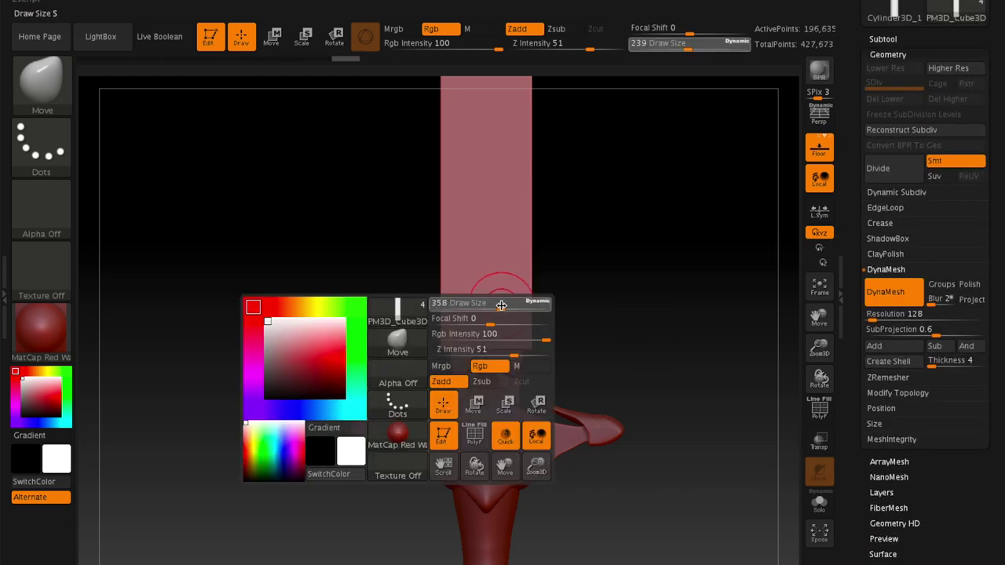
{"action": "left_click_drag", "start_coordinate": [501, 304], "coordinate": [459, 351]}
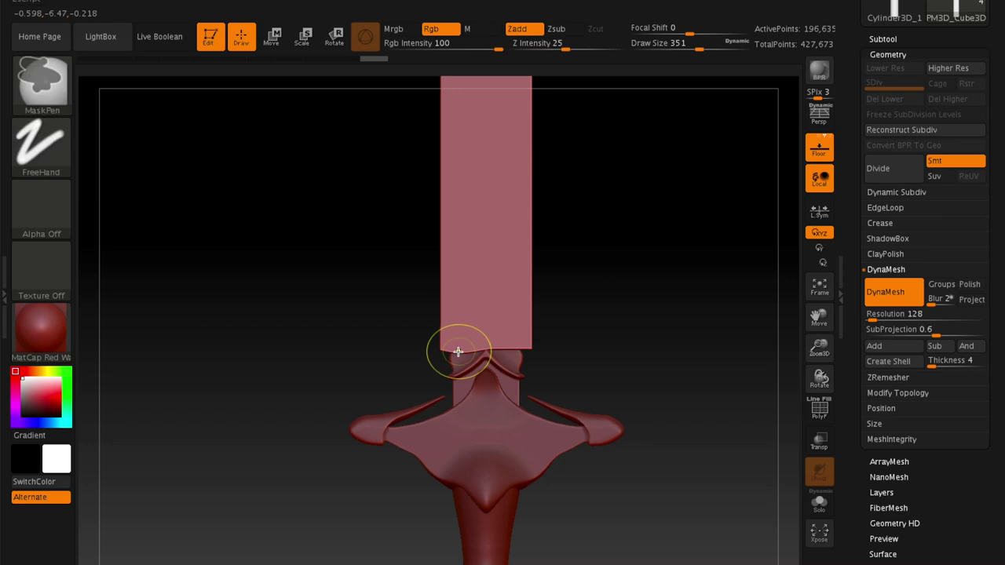
{"action": "left_click", "coordinate": [809, 322]}
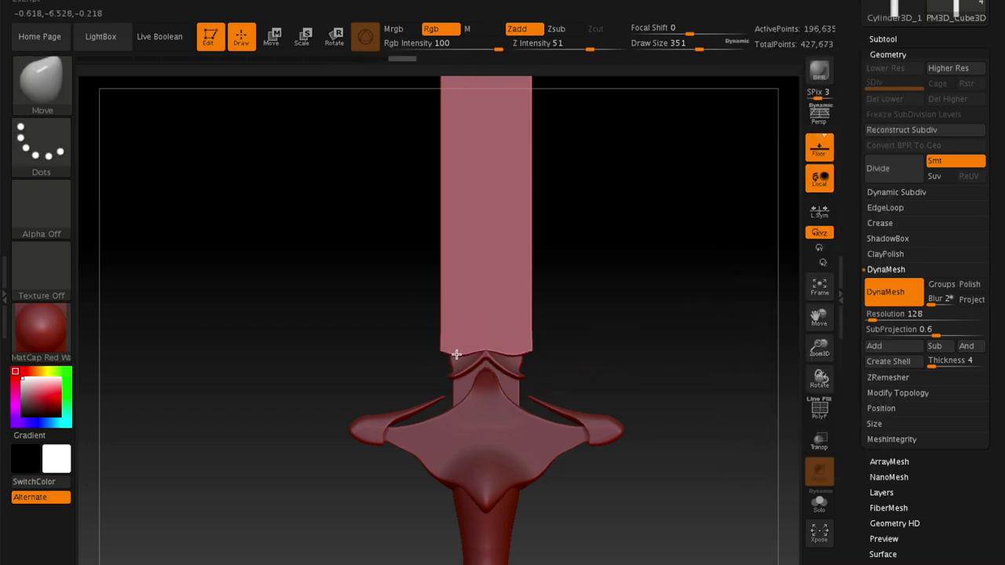
{"action": "left_click", "coordinate": [41, 82]}
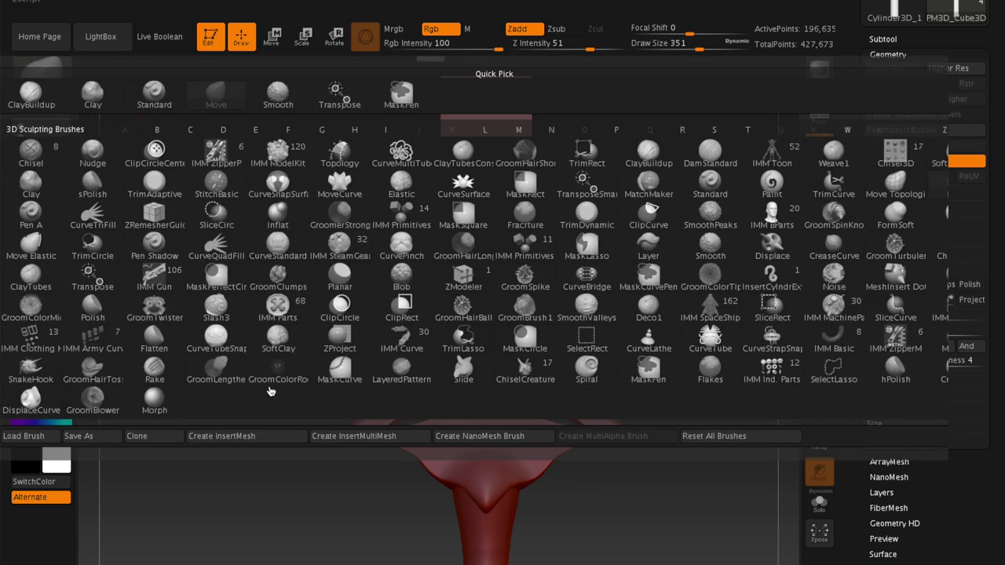
Choose SnakeHook and pull the blade's bottom corners outward into symmetric curved hooks
{"action": "key", "text": "s"}
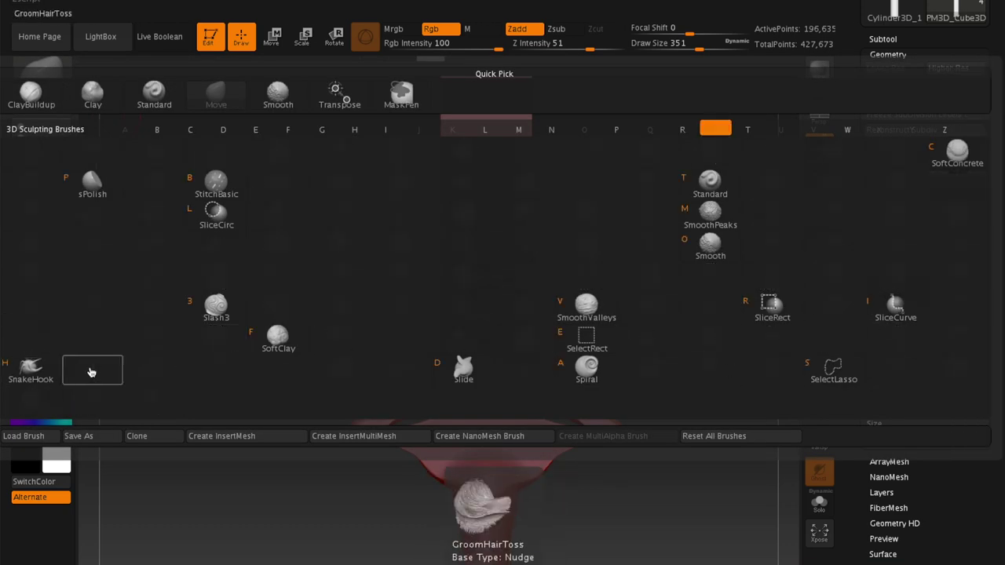
{"action": "left_click", "coordinate": [31, 369]}
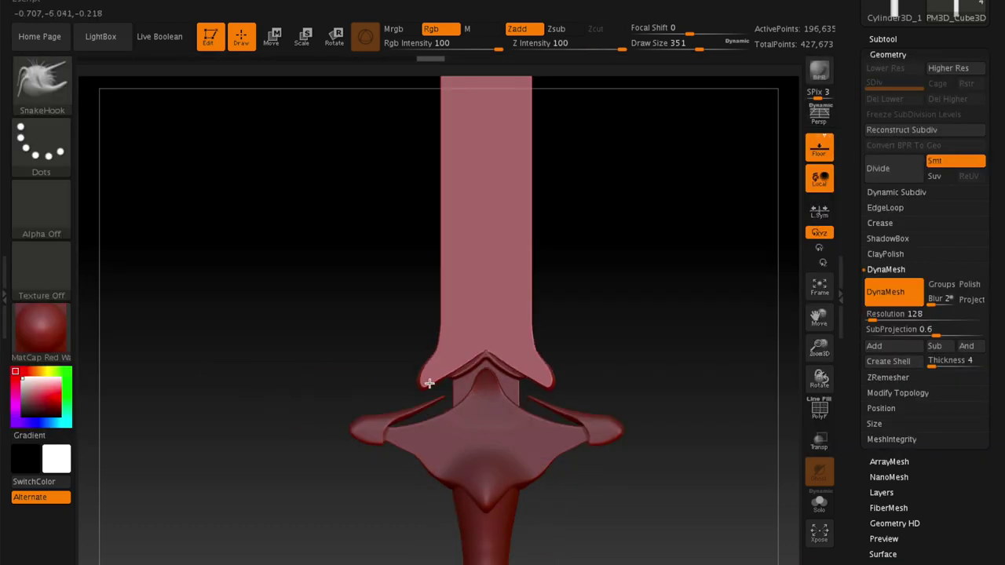
{"action": "mouse_move", "coordinate": [409, 386]}
{"action": "left_mouse_down"}
{"action": "mouse_move", "coordinate": [413, 370]}
{"action": "mouse_move", "coordinate": [455, 377]}
{"action": "left_mouse_up"}
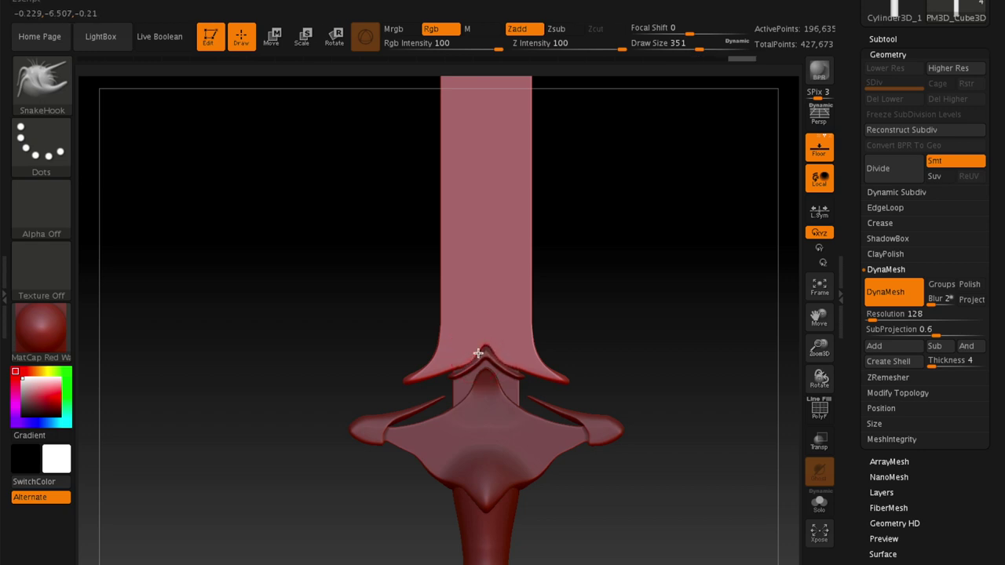
{"action": "left_click_drag", "start_coordinate": [624, 296], "coordinate": [496, 422], "text": "alt"}
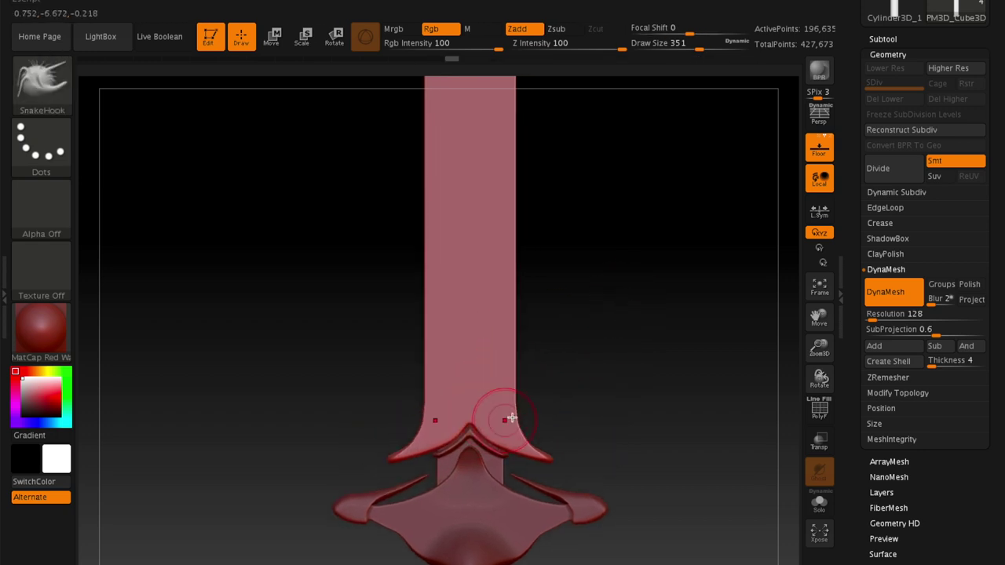
{"action": "mouse_move", "coordinate": [599, 338]}
{"action": "left_mouse_down", "text": "alt"}
{"action": "mouse_move", "coordinate": [592, 288]}
{"action": "mouse_move", "coordinate": [587, 447]}
{"action": "left_mouse_up", "text": "alt"}
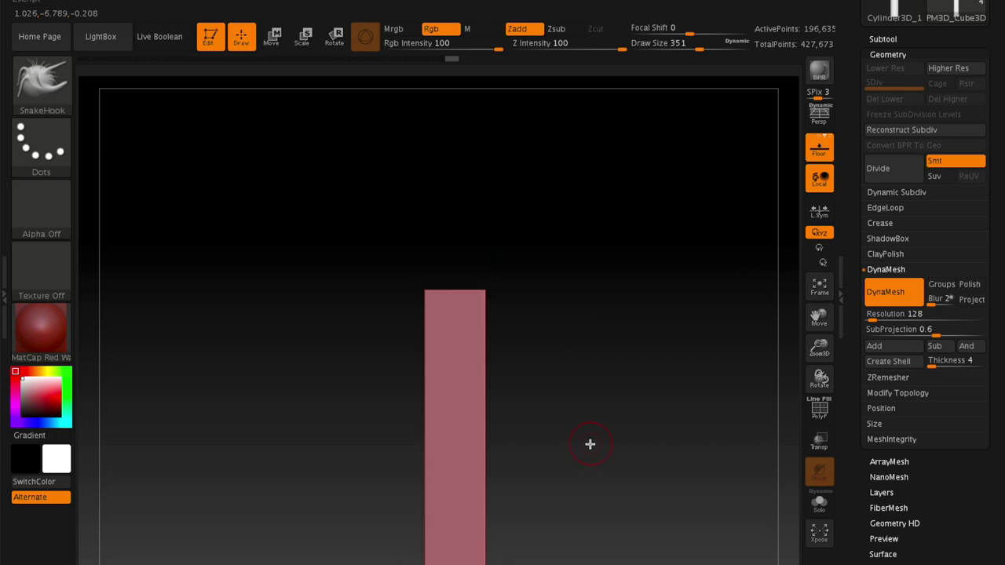
Pull the blade tip to a sharp point with SnakeHook at sizes 648 and 268, then DynaMesh
{"action": "key", "text": "space"}
{"action": "left_click_drag", "start_coordinate": [516, 262], "coordinate": [539, 268]}
{"action": "left_click_drag", "start_coordinate": [450, 294], "coordinate": [455, 270]}
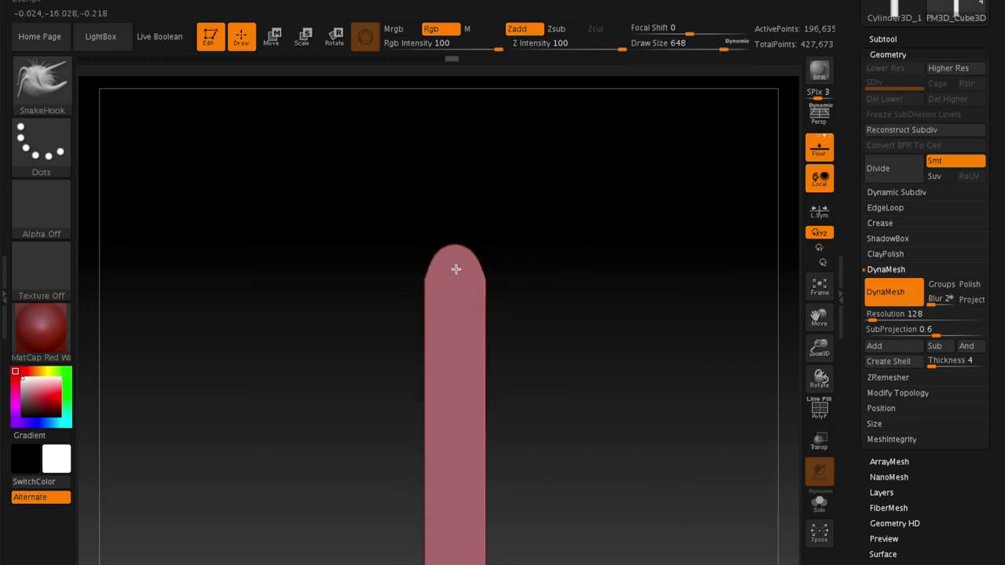
{"action": "key", "text": "space"}
{"action": "left_click_drag", "start_coordinate": [477, 227], "coordinate": [452, 223]}
{"action": "key", "text": "space"}
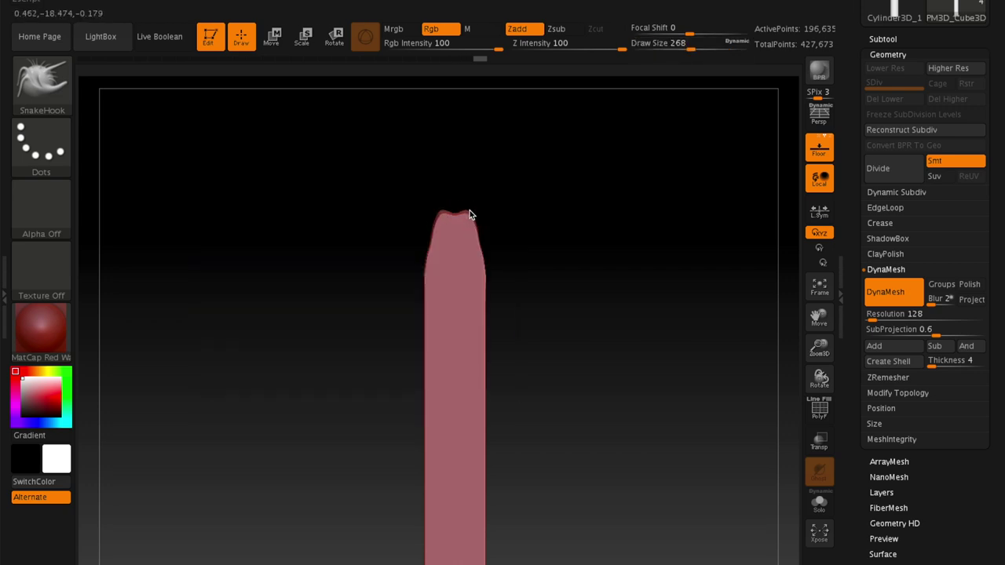
{"action": "left_click_drag", "start_coordinate": [460, 208], "coordinate": [456, 201]}
{"action": "mouse_move", "coordinate": [528, 231]}
{"action": "left_mouse_down"}
{"action": "mouse_move", "coordinate": [550, 258]}
{"action": "mouse_move", "coordinate": [568, 252]}
{"action": "left_mouse_up"}
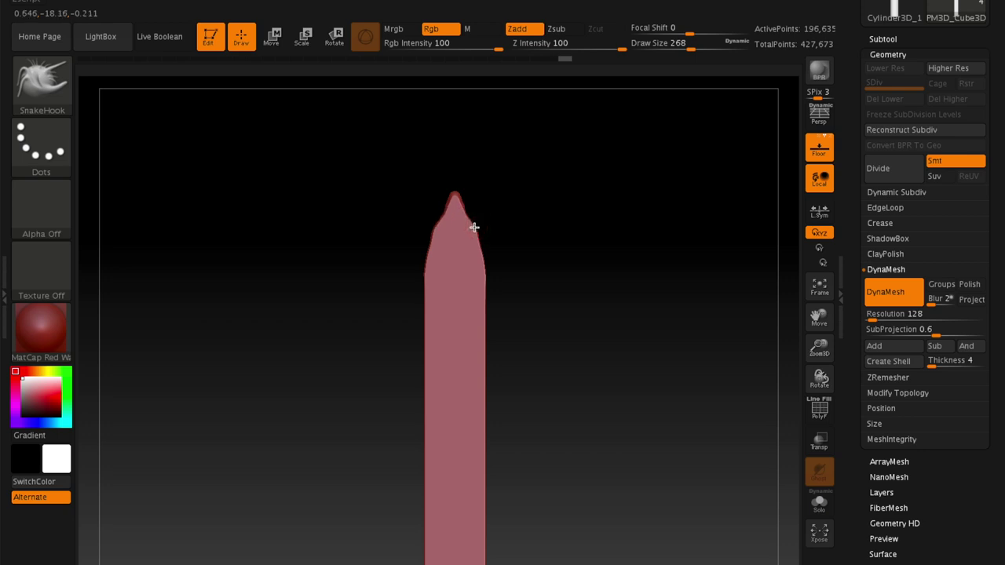
{"action": "mouse_move", "coordinate": [561, 235]}
{"action": "left_mouse_down", "text": "ctrl"}
{"action": "mouse_move", "coordinate": [559, 365]}
{"action": "mouse_move", "coordinate": [592, 338]}
{"action": "mouse_move", "coordinate": [670, 341]}
{"action": "mouse_move", "coordinate": [645, 328]}
{"action": "mouse_move", "coordinate": [640, 344]}
{"action": "left_mouse_up", "text": "ctrl"}
{"action": "key", "text": "f"}
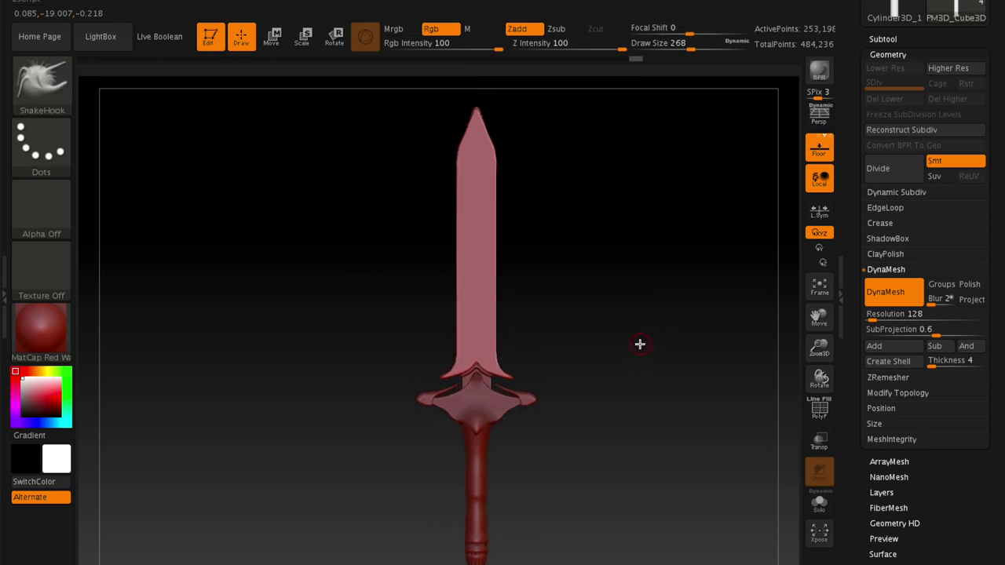
Step back and forth through the undo history to review the blade shape
{"action": "mouse_move", "coordinate": [548, 273]}
{"action": "left_mouse_down"}
{"action": "mouse_move", "coordinate": [639, 307]}
{"action": "mouse_move", "coordinate": [612, 312]}
{"action": "mouse_move", "coordinate": [540, 237]}
{"action": "left_mouse_up"}
{"action": "key", "text": "ctrl+z"}
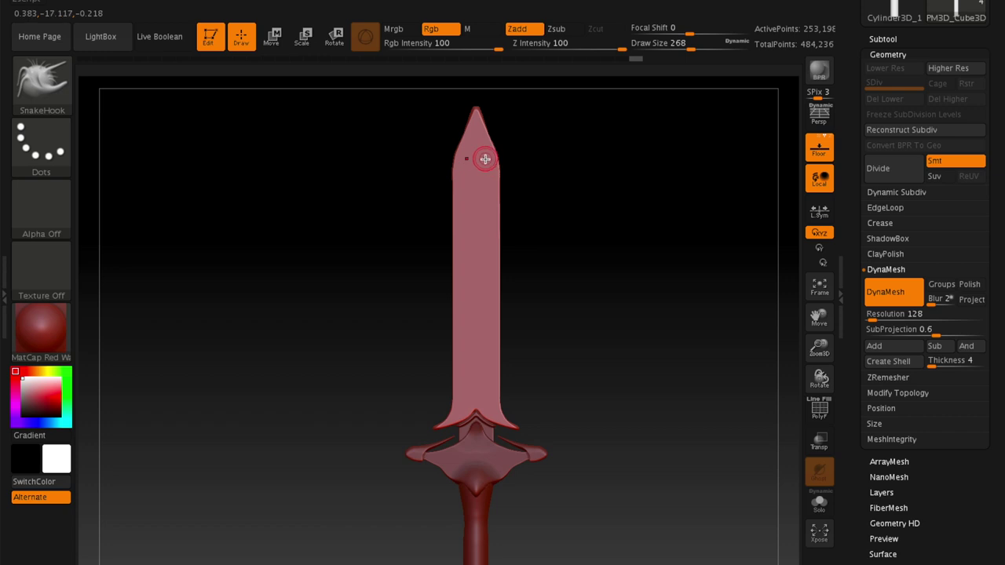
{"action": "key", "text": "ctrl+z"}
{"action": "key", "text": "ctrl+z"}
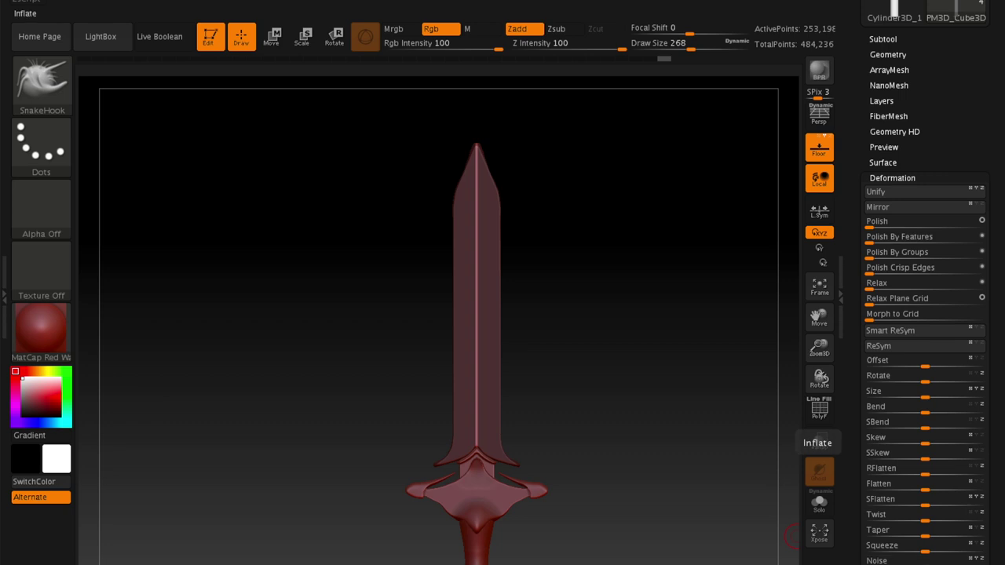
{"action": "key", "text": "ctrl+shift+z"}
{"action": "key", "text": "ctrl+z"}
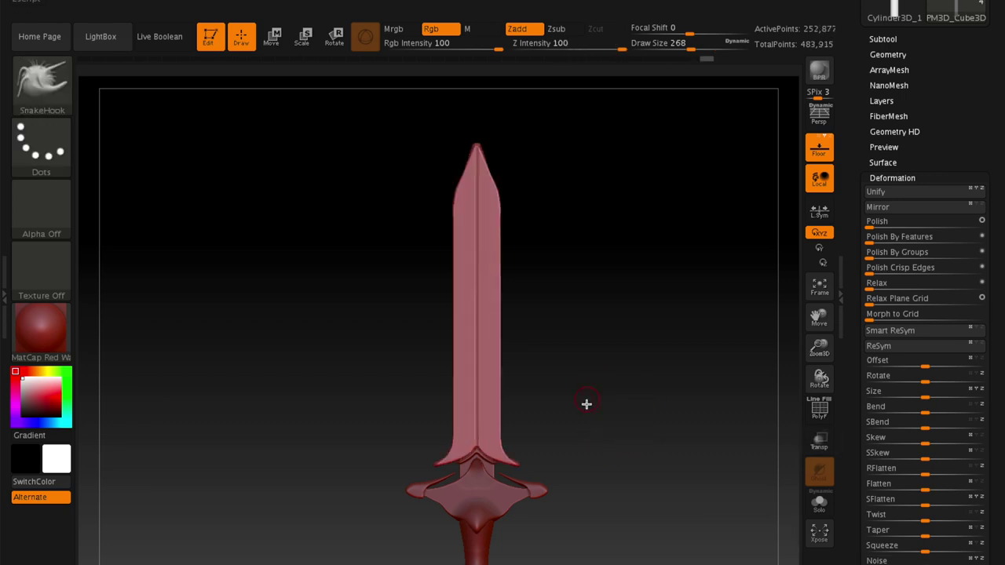
{"action": "key", "text": "ctrl+shift+z"}
{"action": "right_click_drag", "start_coordinate": [588, 357], "coordinate": [557, 302], "text": "ctrl"}
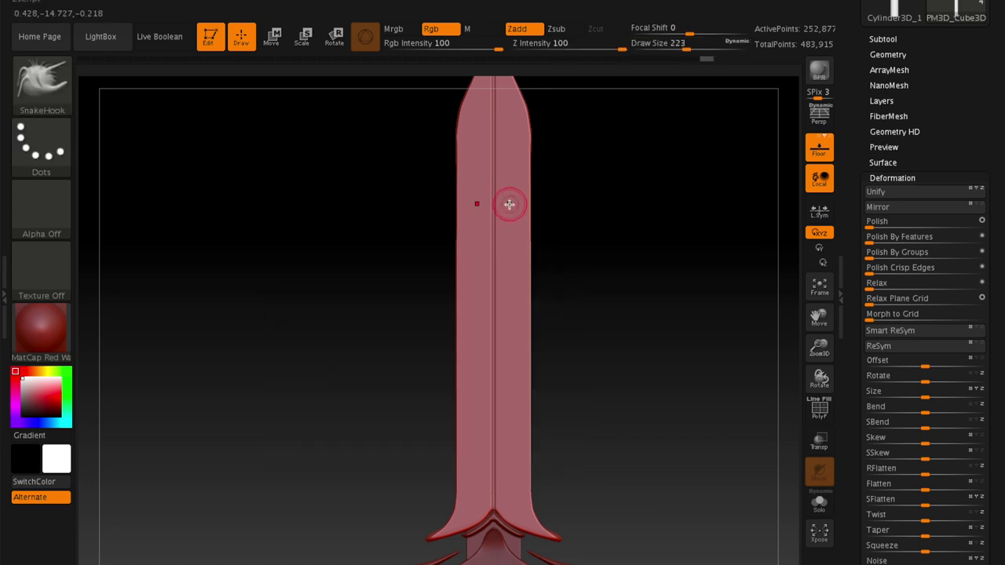
{"action": "key", "text": "space"}
{"action": "key", "text": "space"}
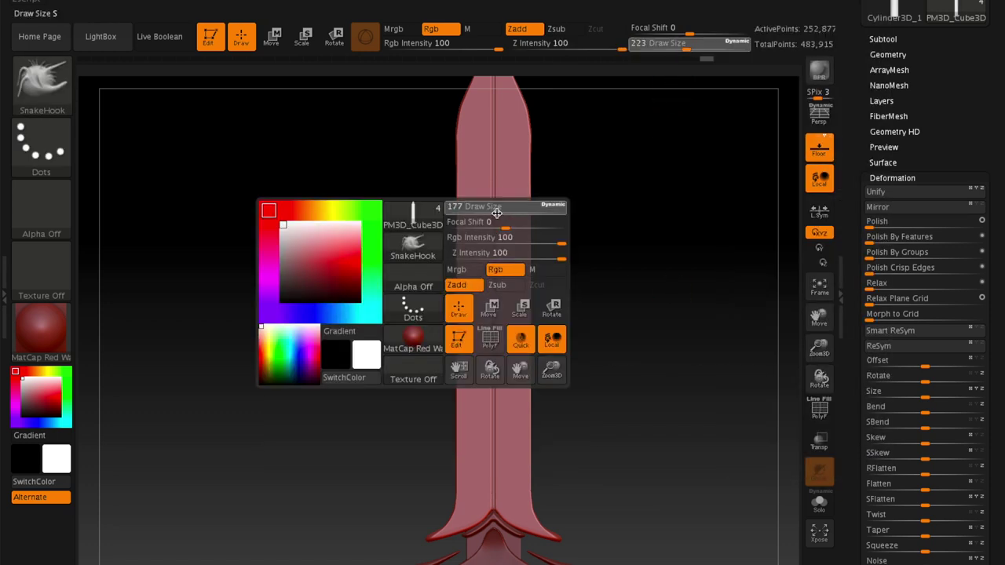
Save the project as Sword_2 and paint a curved mask stroke down the blade
{"action": "key", "text": "ctrl+s"}
{"action": "type", "text": "Sword_2.zpr"}
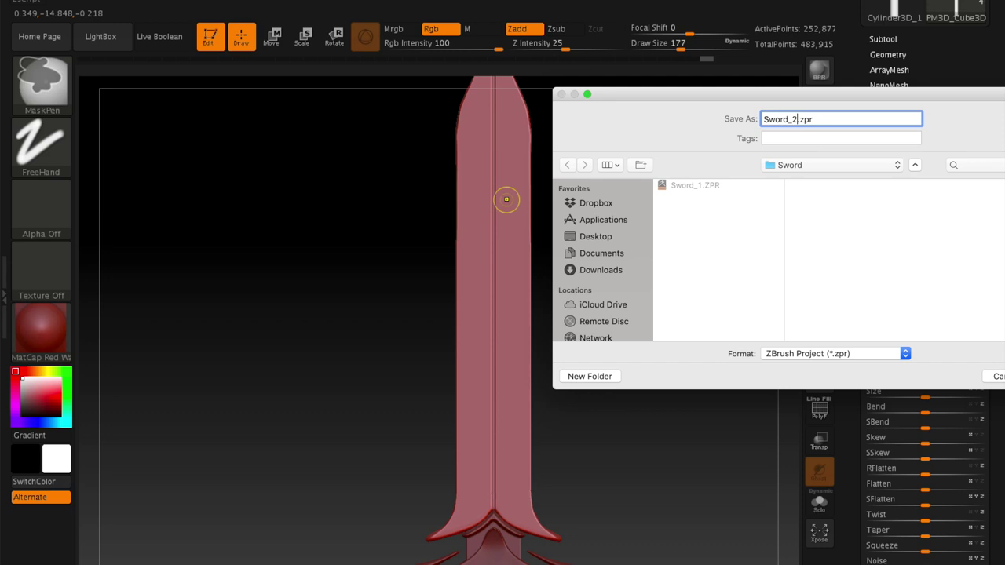
{"action": "key", "text": "Return"}
{"action": "key", "text": "space"}
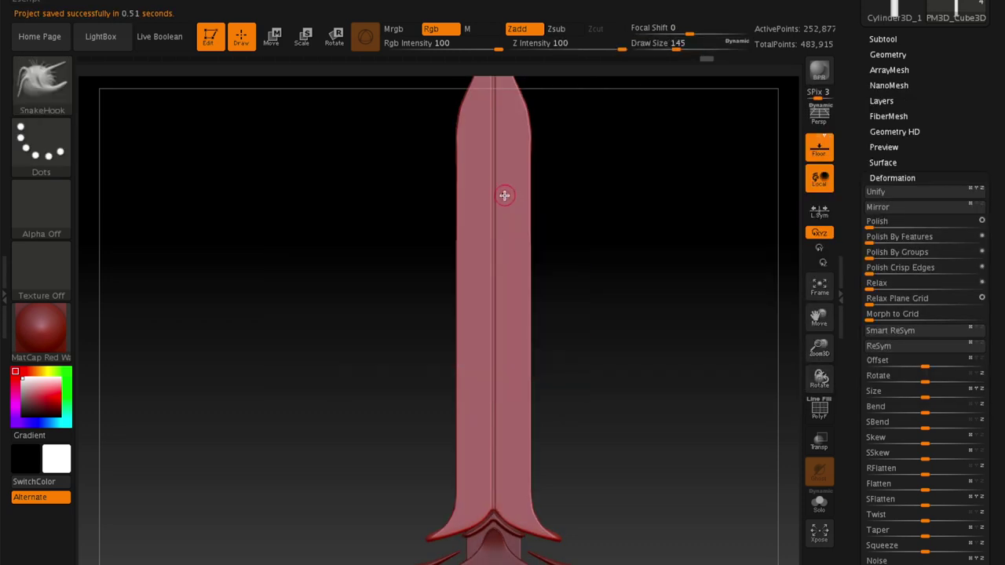
{"action": "mouse_move", "coordinate": [507, 189]}
{"action": "left_mouse_down", "text": "ctrl"}
{"action": "mouse_move", "coordinate": [478, 281]}
{"action": "mouse_move", "coordinate": [506, 320]}
{"action": "mouse_move", "coordinate": [491, 338]}
{"action": "left_mouse_up", "text": "ctrl"}
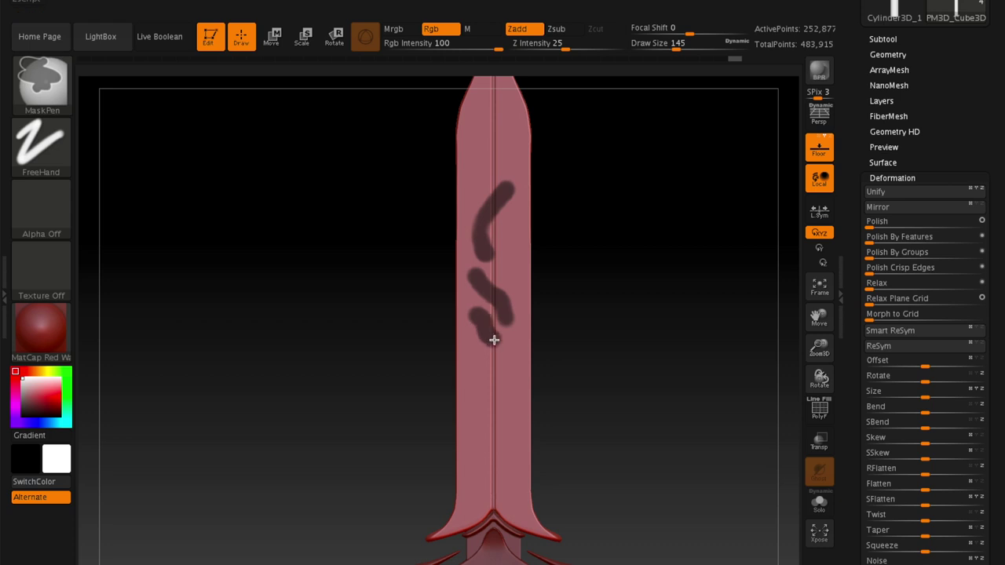
Paint hook-shaped mask strokes down the blade and invert the mask
{"action": "mouse_move", "coordinate": [487, 380]}
{"action": "left_mouse_down", "text": "ctrl"}
{"action": "mouse_move", "coordinate": [503, 377]}
{"action": "mouse_move", "coordinate": [503, 420]}
{"action": "mouse_move", "coordinate": [481, 439]}
{"action": "left_mouse_up", "text": "ctrl"}
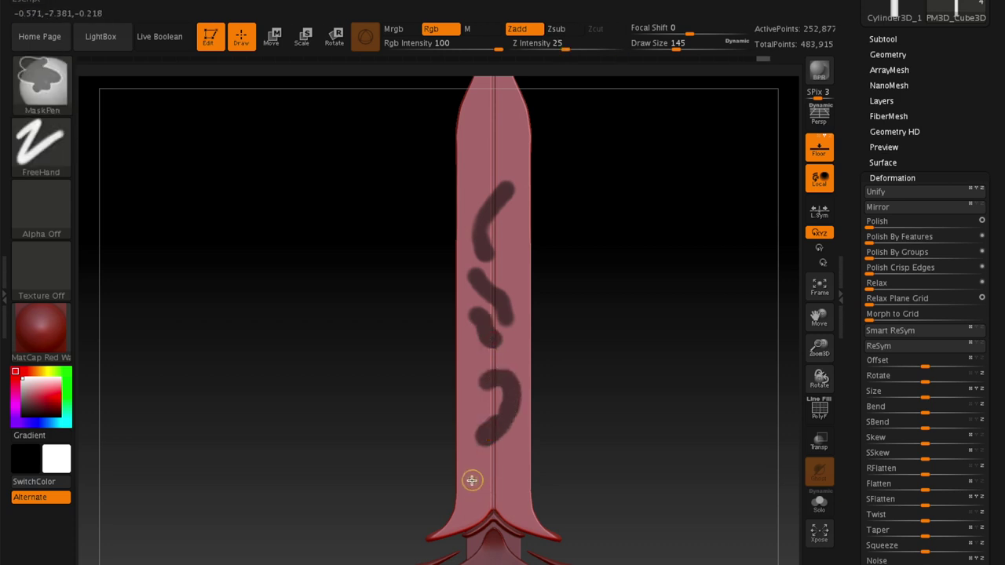
{"action": "left_click_drag", "start_coordinate": [479, 463], "coordinate": [516, 460], "text": "ctrl"}
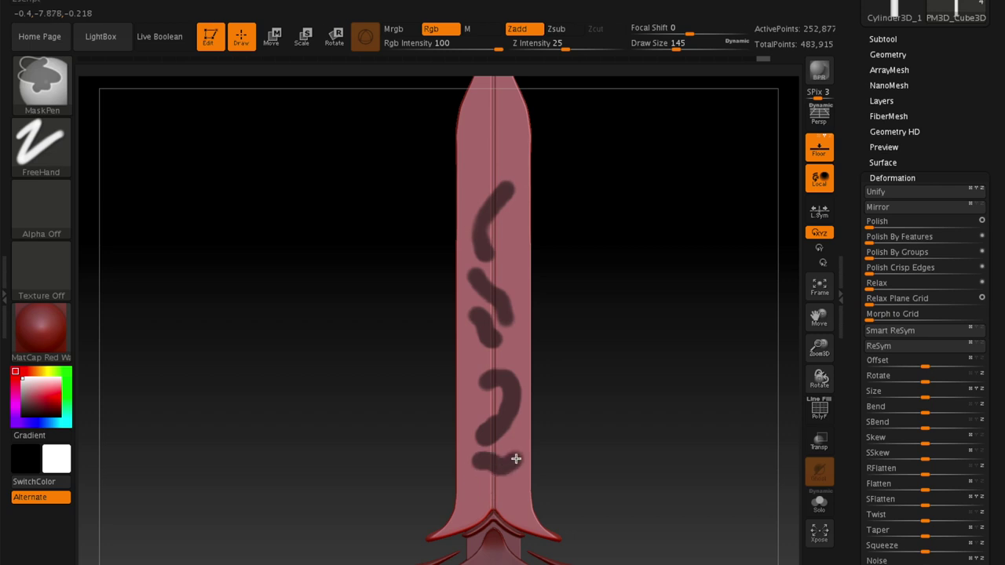
{"action": "left_click", "coordinate": [574, 330], "text": "ctrl"}
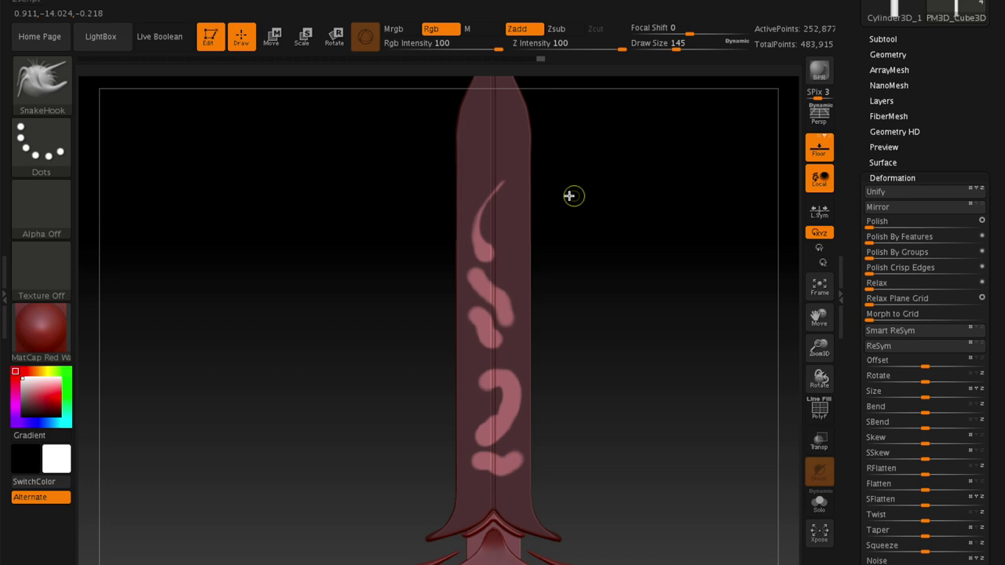
{"action": "key", "text": "space"}
Refine the swirl mask with a size-101 brush and check it by flipping the mask
{"action": "left_click_drag", "start_coordinate": [581, 296], "coordinate": [485, 276]}
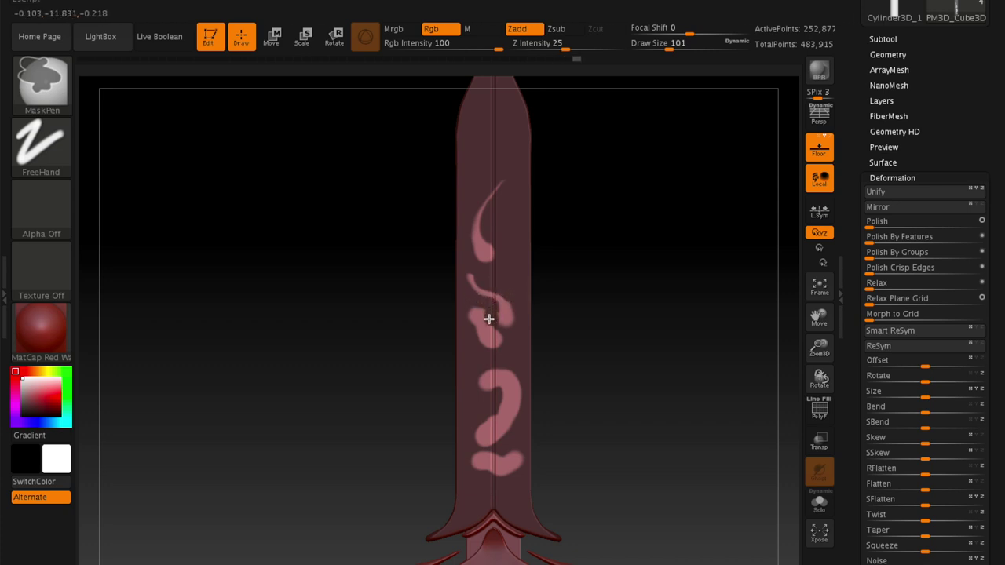
{"action": "left_click_drag", "start_coordinate": [471, 328], "coordinate": [498, 346]}
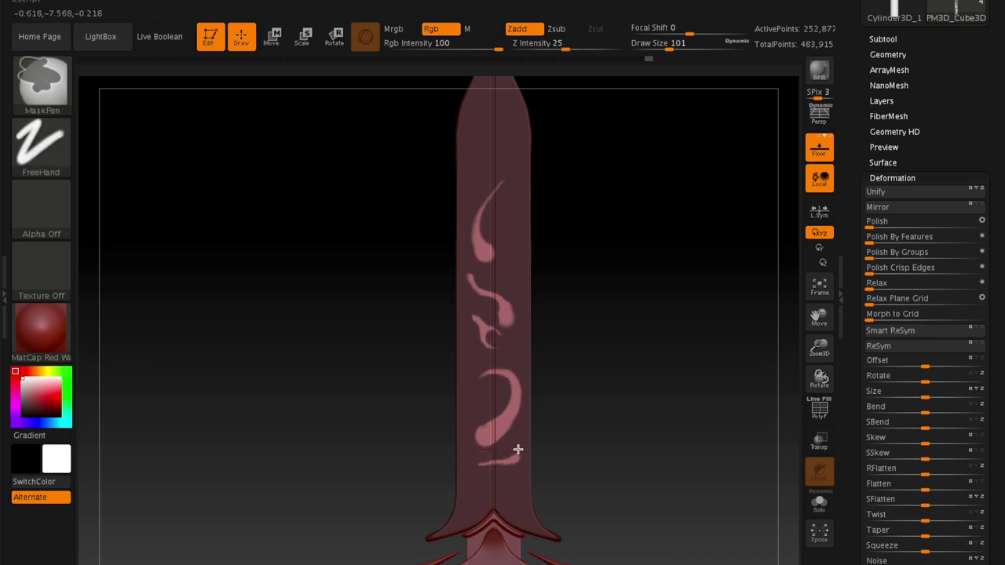
{"action": "key", "text": "ctrl+i"}
{"action": "key", "text": "ctrl+i"}
{"action": "right_click_drag", "start_coordinate": [654, 446], "coordinate": [643, 408], "text": "ctrl"}
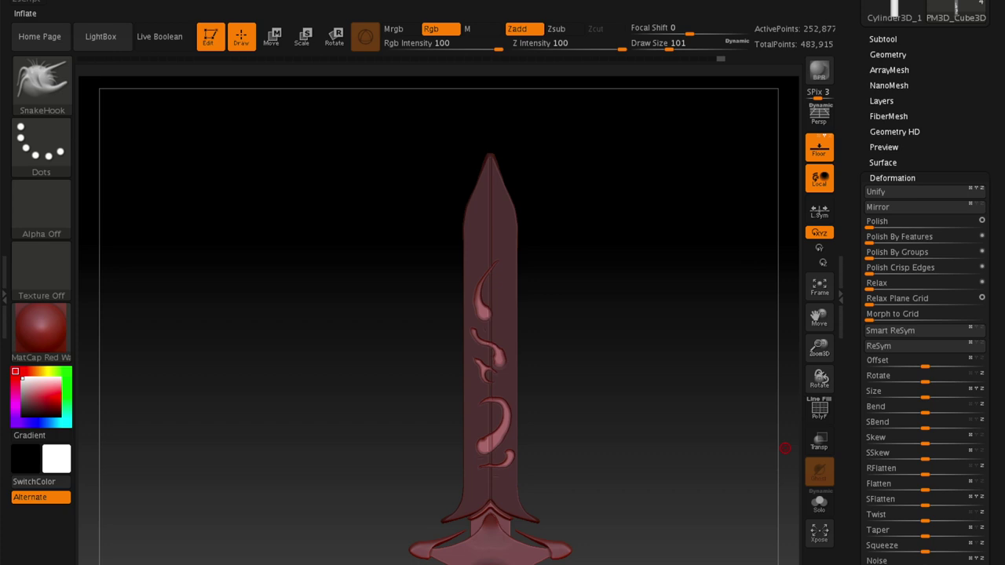
Frame the blade and guard in the view and set the brush size to 35
{"action": "right_click_drag", "start_coordinate": [664, 422], "coordinate": [660, 464], "text": "ctrl"}
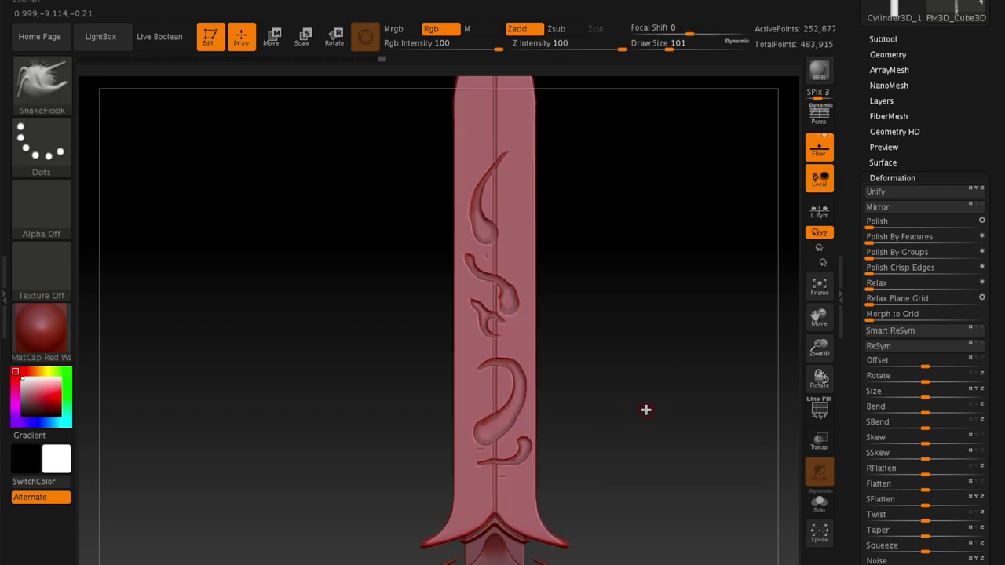
{"action": "mouse_move", "coordinate": [655, 473]}
{"action": "right_mouse_down", "text": "ctrl"}
{"action": "mouse_move", "coordinate": [651, 403]}
{"action": "mouse_move", "coordinate": [654, 423]}
{"action": "right_mouse_up", "text": "ctrl"}
{"action": "mouse_move", "coordinate": [654, 423]}
{"action": "left_mouse_down"}
{"action": "mouse_move", "coordinate": [537, 448]}
{"action": "mouse_move", "coordinate": [644, 442]}
{"action": "mouse_move", "coordinate": [646, 366]}
{"action": "left_mouse_up"}
{"action": "mouse_move", "coordinate": [646, 366]}
{"action": "right_mouse_down", "text": "ctrl"}
{"action": "mouse_move", "coordinate": [651, 448]}
{"action": "mouse_move", "coordinate": [637, 424]}
{"action": "right_mouse_up", "text": "ctrl"}
{"action": "key", "text": "space"}
{"action": "left_click_drag", "start_coordinate": [628, 380], "coordinate": [578, 384]}
Save the project as Sword_3 and reduce the brush size to 22
{"action": "key", "text": "ctrl+s"}
{"action": "type", "text": "Sword_3"}
{"action": "key", "text": "Return"}
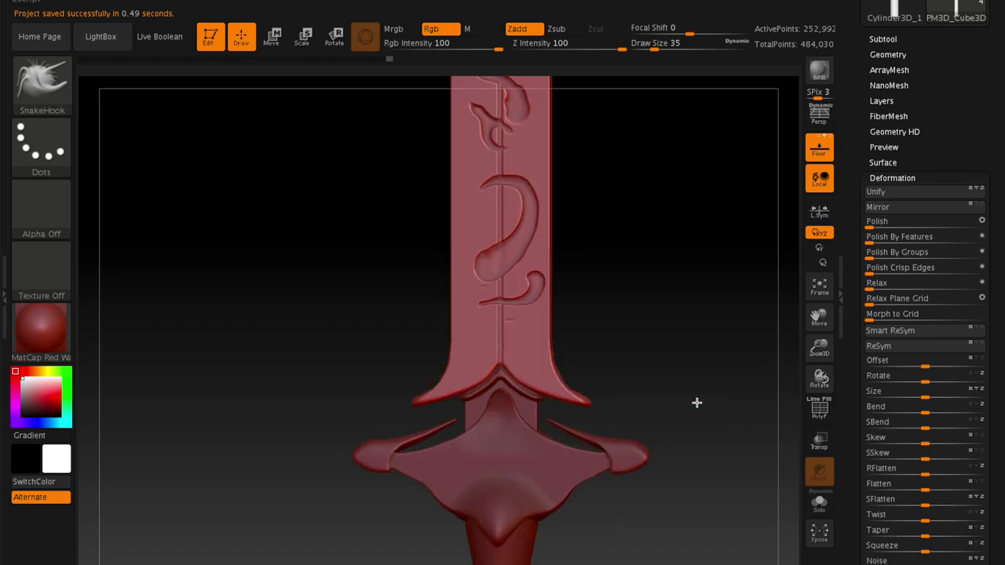
{"action": "key", "text": "space"}
{"action": "left_click_drag", "start_coordinate": [547, 333], "coordinate": [510, 365]}
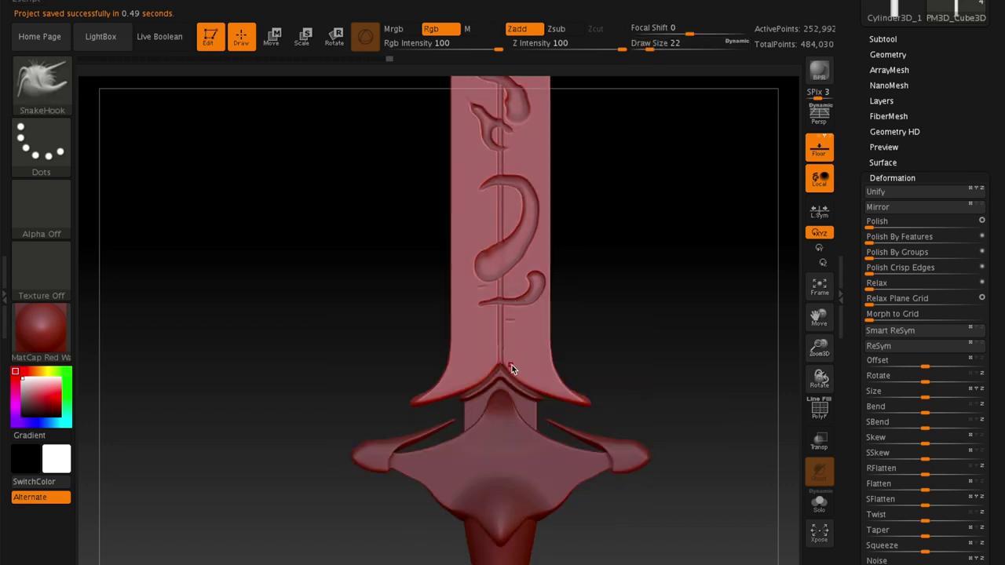
Switch to a flat silhouette view and enlarge the brush to size 54
{"action": "key", "text": "v"}
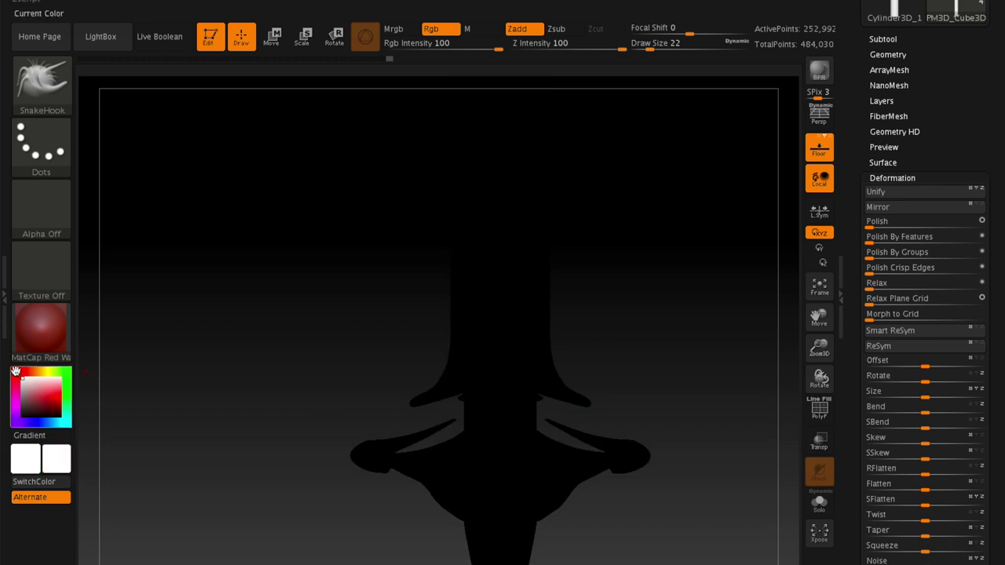
{"action": "left_click", "coordinate": [15, 372]}
{"action": "key", "text": "space"}
{"action": "left_click_drag", "start_coordinate": [520, 369], "coordinate": [559, 369]}
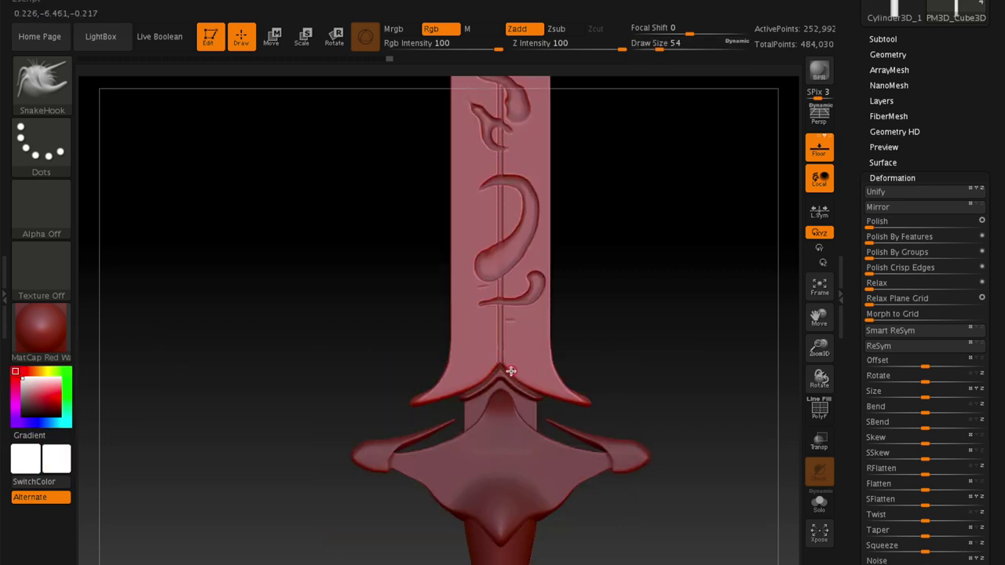
{"action": "key", "text": "space"}
Invert the blade mask with Ctrl+I, clear it, and zoom out to the whole sword
{"action": "key", "text": "ctrl"}
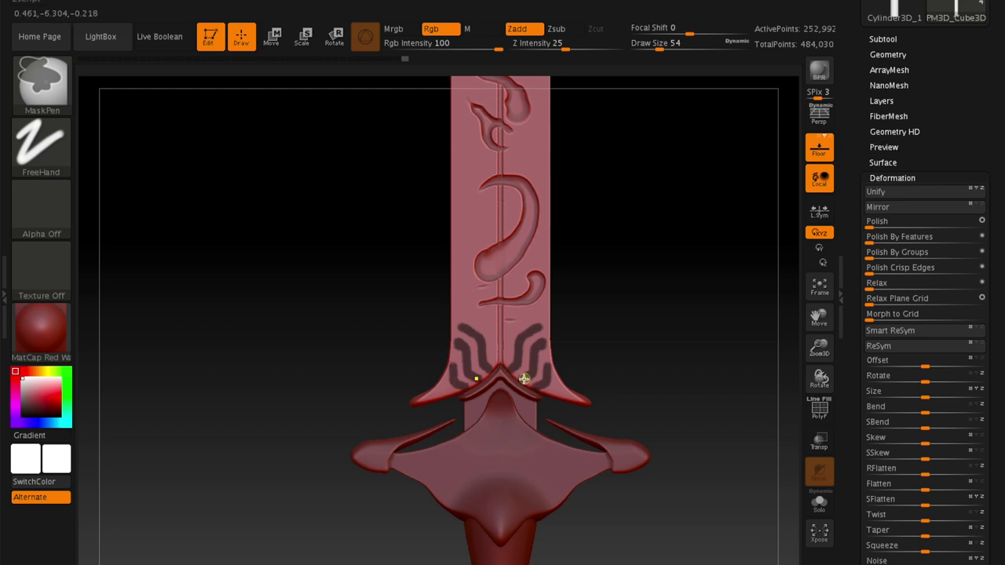
{"action": "key", "text": "ctrl+i"}
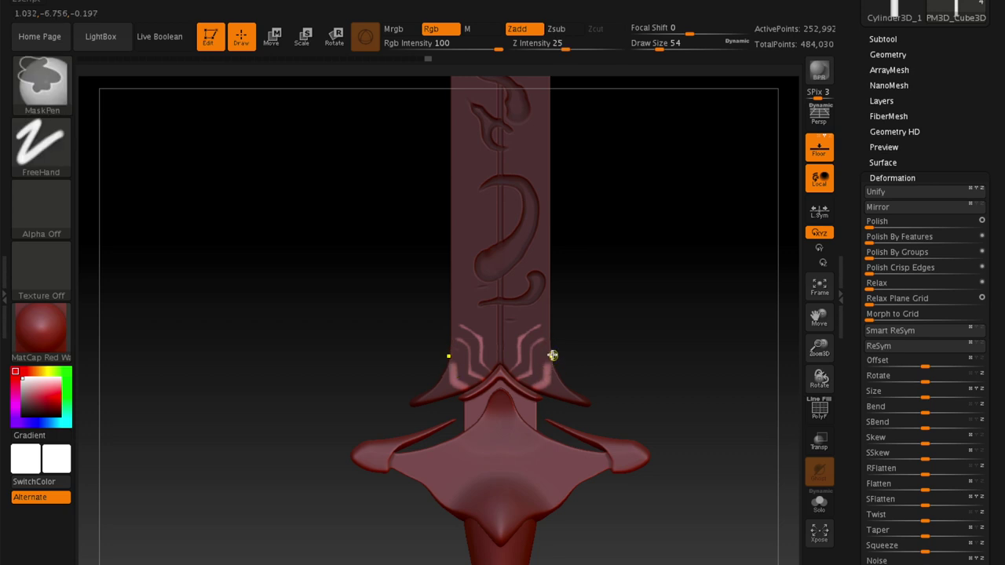
{"action": "key", "text": "ctrl"}
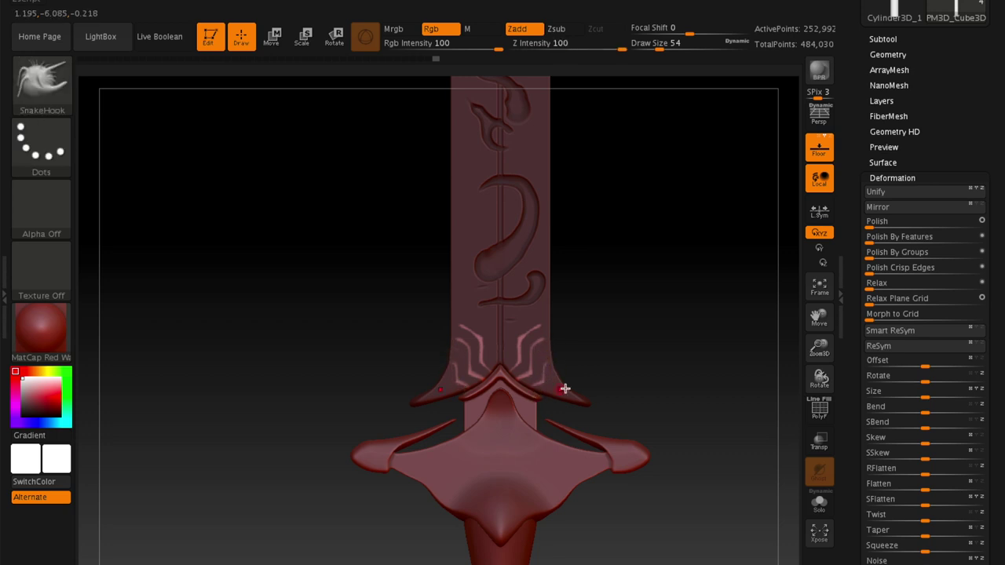
{"action": "left_click", "coordinate": [652, 420], "text": "ctrl"}
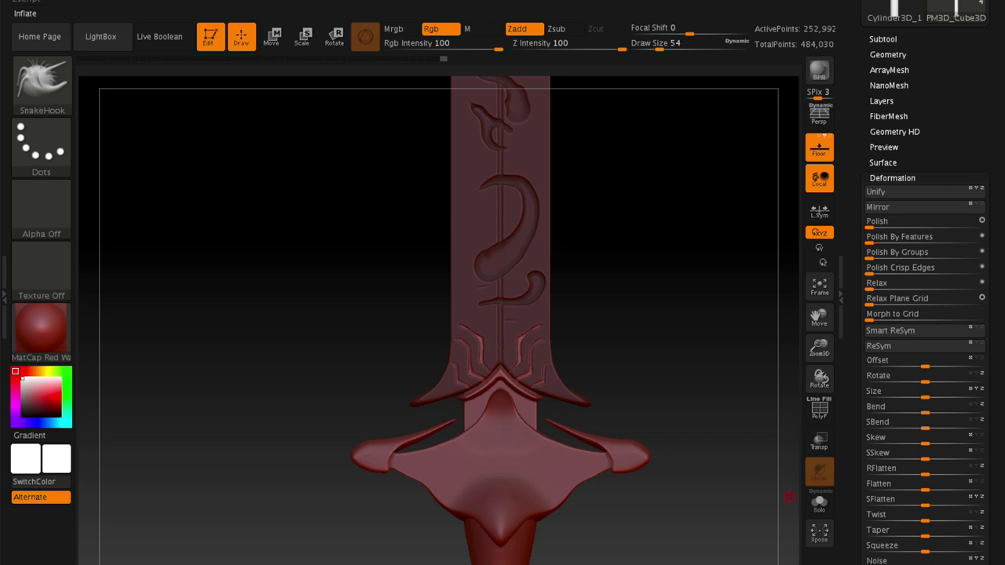
{"action": "left_click", "coordinate": [705, 448], "text": "ctrl"}
{"action": "mouse_move", "coordinate": [704, 498]}
{"action": "left_mouse_down", "text": "alt"}
{"action": "mouse_move", "coordinate": [702, 440]}
{"action": "mouse_move", "coordinate": [677, 421]}
{"action": "mouse_move", "coordinate": [662, 437]}
{"action": "mouse_move", "coordinate": [657, 419]}
{"action": "mouse_move", "coordinate": [678, 419]}
{"action": "mouse_move", "coordinate": [626, 374]}
{"action": "mouse_move", "coordinate": [581, 383]}
{"action": "mouse_move", "coordinate": [784, 377]}
{"action": "mouse_move", "coordinate": [692, 383]}
{"action": "mouse_move", "coordinate": [668, 310]}
{"action": "mouse_move", "coordinate": [669, 354]}
{"action": "left_mouse_up", "text": "alt"}
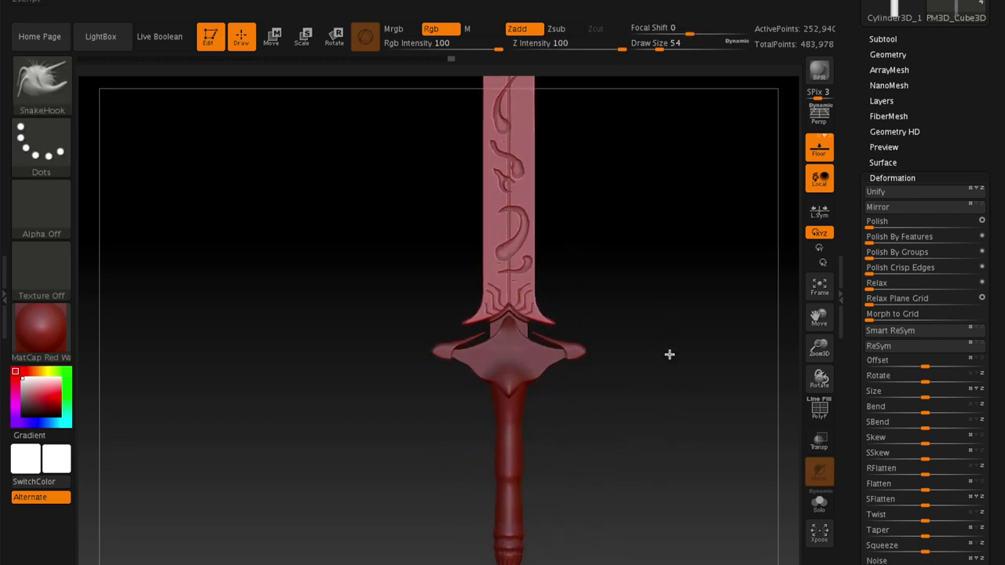
Make the handle cylinder the active subtool and shift the view toward the pommel
{"action": "left_click", "coordinate": [883, 38]}
{"action": "left_click", "coordinate": [930, 70]}
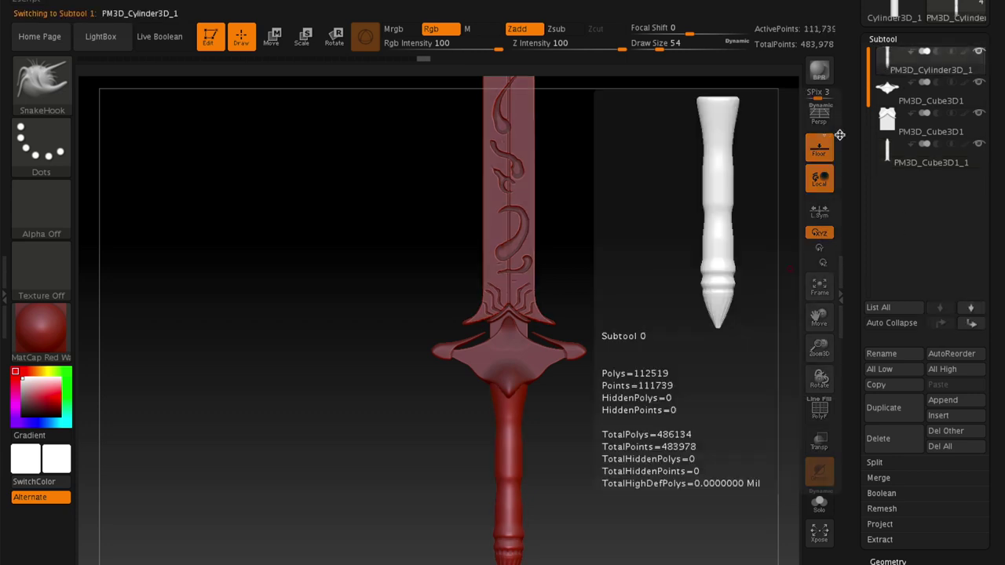
{"action": "right_click_drag", "start_coordinate": [626, 463], "coordinate": [625, 418], "text": "ctrl"}
{"action": "key", "text": "b"}
{"action": "key", "text": "s"}
{"action": "key", "text": "h"}
{"action": "mouse_move", "coordinate": [625, 418]}
{"action": "left_mouse_down", "text": "alt"}
{"action": "mouse_move", "coordinate": [662, 433]}
{"action": "mouse_move", "coordinate": [523, 526]}
{"action": "left_mouse_up", "text": "alt"}
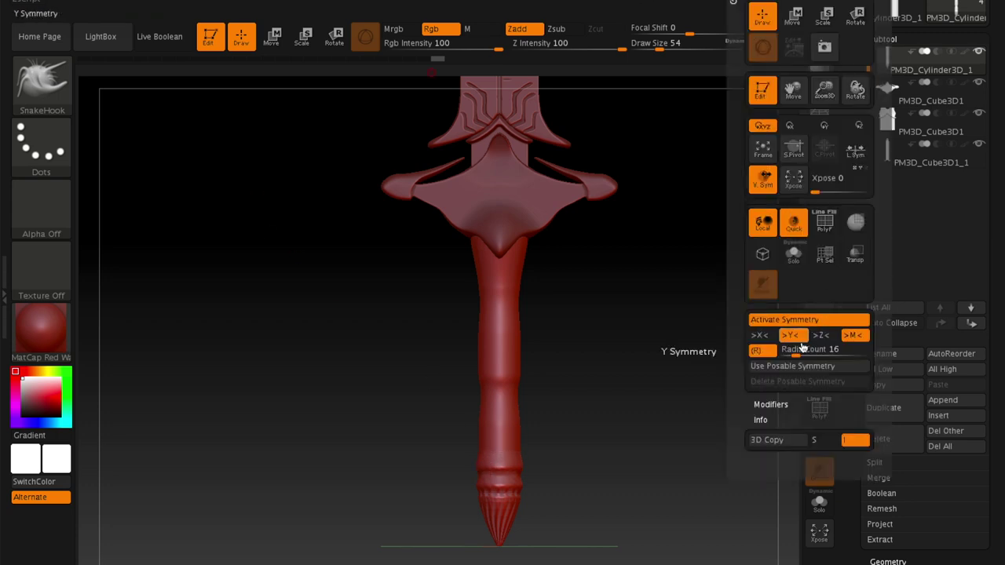
Select the Standard sculpting brush from the brush library
{"action": "left_click", "coordinate": [41, 82]}
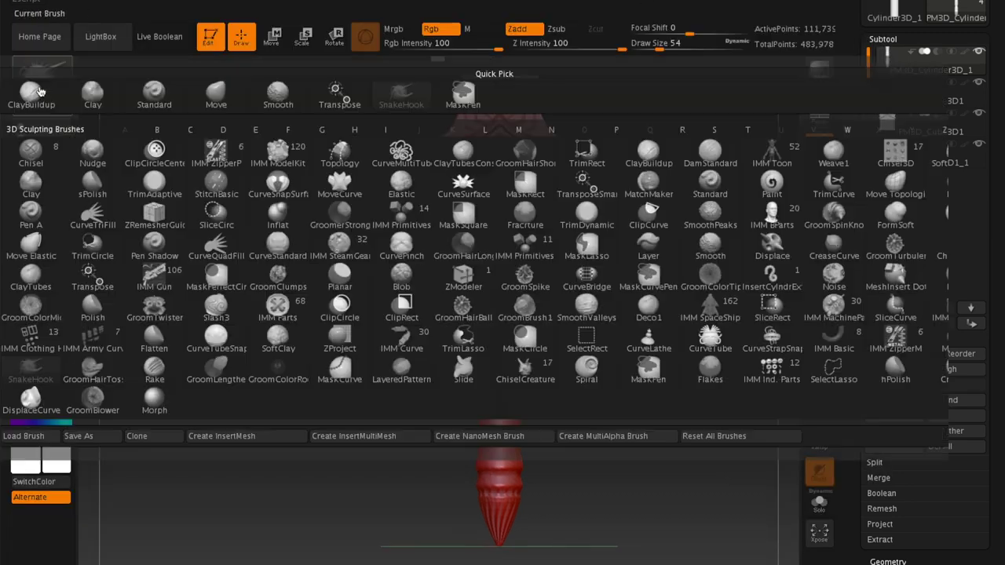
{"action": "left_click", "coordinate": [120, 116]}
{"action": "left_click", "coordinate": [41, 79]}
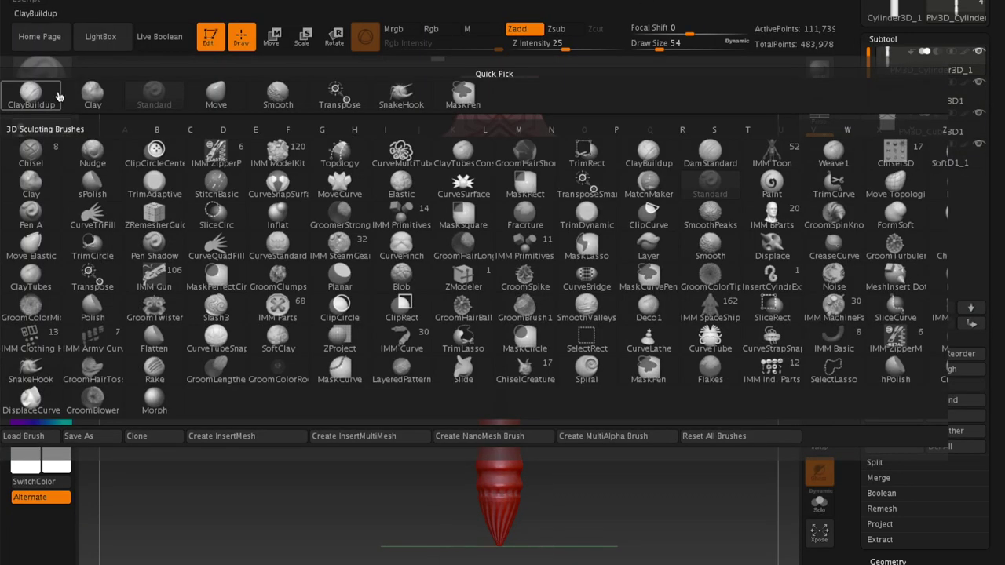
{"action": "key", "text": "s"}
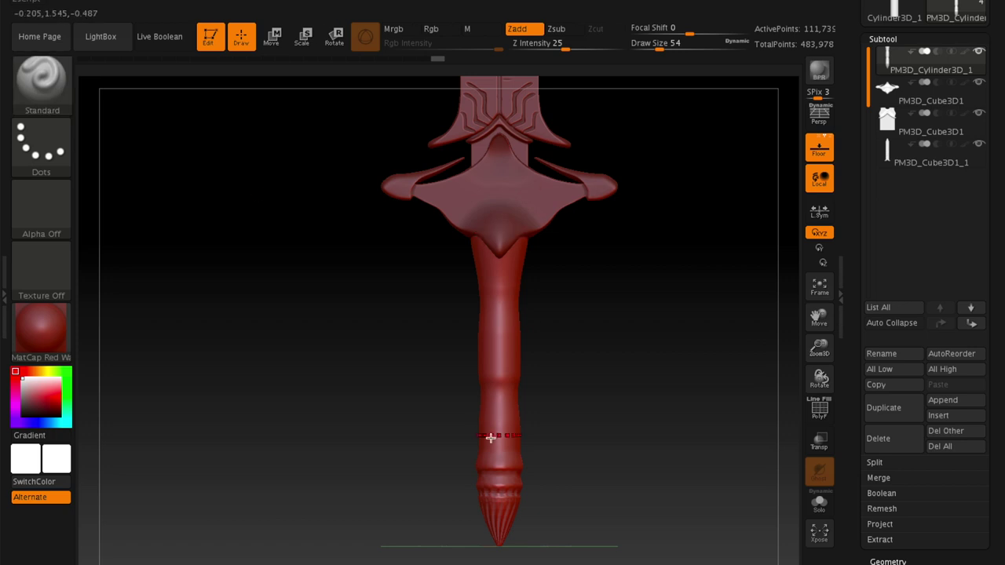
{"action": "key", "text": "t"}
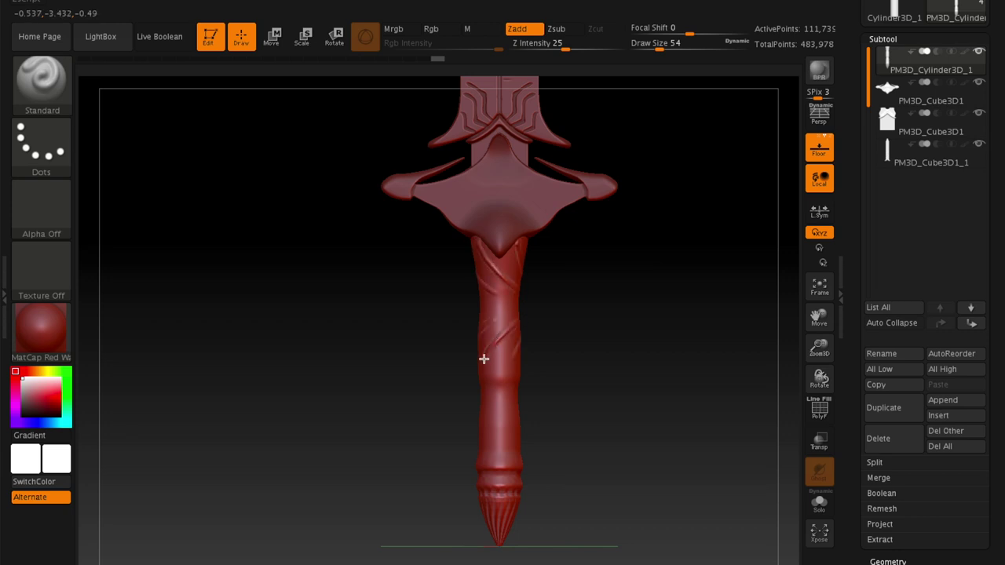
Carve and smooth grooves along the grip at brush size 154, checking from several angles
{"action": "left_click_drag", "start_coordinate": [484, 359], "coordinate": [520, 338], "text": "shift"}
{"action": "key", "text": "space"}
{"action": "left_click_drag", "start_coordinate": [527, 397], "coordinate": [549, 398]}
{"action": "left_click_drag", "start_coordinate": [492, 368], "coordinate": [496, 299]}
{"action": "mouse_move", "coordinate": [550, 330]}
{"action": "left_mouse_down"}
{"action": "mouse_move", "coordinate": [545, 420]}
{"action": "mouse_move", "coordinate": [657, 432]}
{"action": "mouse_move", "coordinate": [572, 478]}
{"action": "left_mouse_up"}
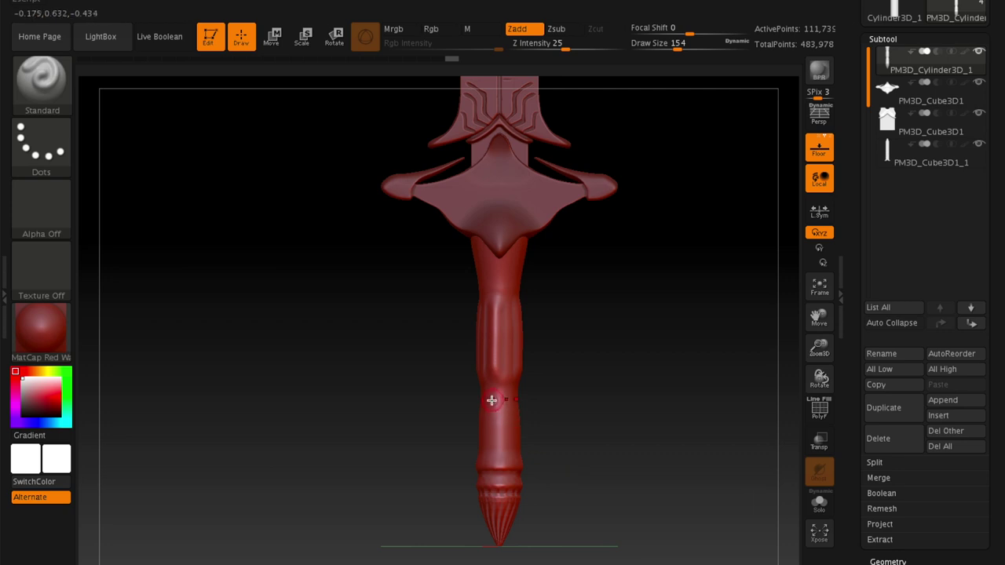
{"action": "mouse_move", "coordinate": [528, 437]}
{"action": "left_mouse_down"}
{"action": "mouse_move", "coordinate": [573, 463]}
{"action": "mouse_move", "coordinate": [442, 464]}
{"action": "mouse_move", "coordinate": [580, 469]}
{"action": "left_mouse_up"}
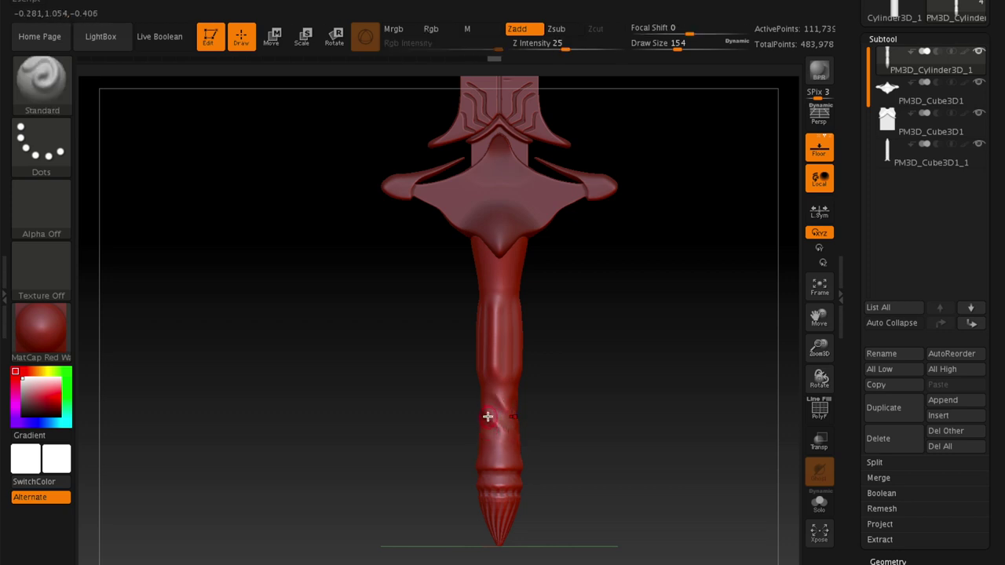
{"action": "left_click_drag", "start_coordinate": [494, 405], "coordinate": [500, 409]}
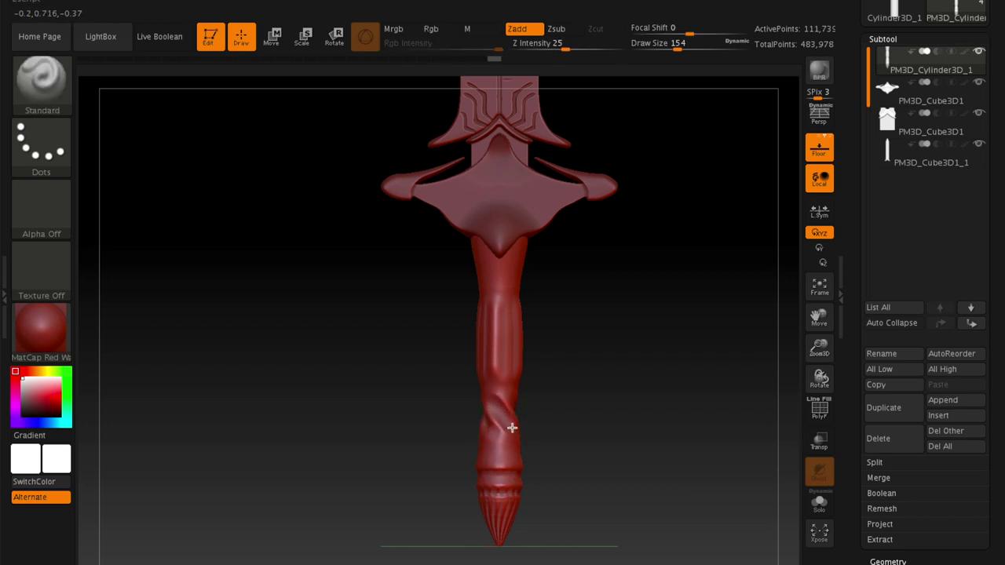
{"action": "mouse_move", "coordinate": [534, 447]}
{"action": "left_mouse_down"}
{"action": "mouse_move", "coordinate": [633, 420]}
{"action": "mouse_move", "coordinate": [578, 433]}
{"action": "left_mouse_up"}
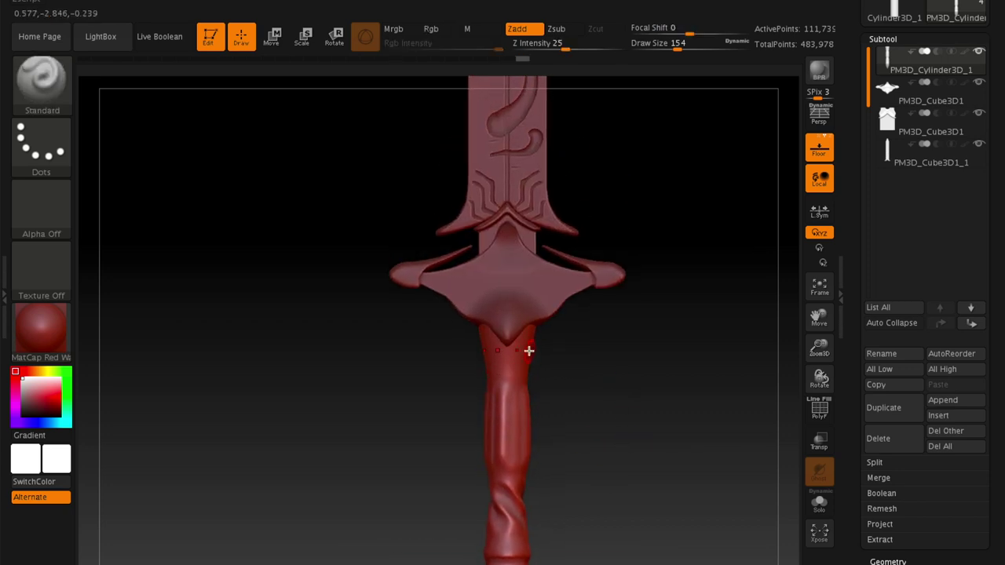
{"action": "mouse_move", "coordinate": [505, 385]}
{"action": "left_mouse_down"}
{"action": "mouse_move", "coordinate": [603, 385]}
{"action": "mouse_move", "coordinate": [509, 386]}
{"action": "mouse_move", "coordinate": [588, 392]}
{"action": "mouse_move", "coordinate": [617, 410]}
{"action": "mouse_move", "coordinate": [545, 397]}
{"action": "mouse_move", "coordinate": [639, 422]}
{"action": "mouse_move", "coordinate": [521, 395]}
{"action": "mouse_move", "coordinate": [623, 403]}
{"action": "mouse_move", "coordinate": [628, 381]}
{"action": "mouse_move", "coordinate": [702, 467]}
{"action": "mouse_move", "coordinate": [670, 367]}
{"action": "left_mouse_up"}
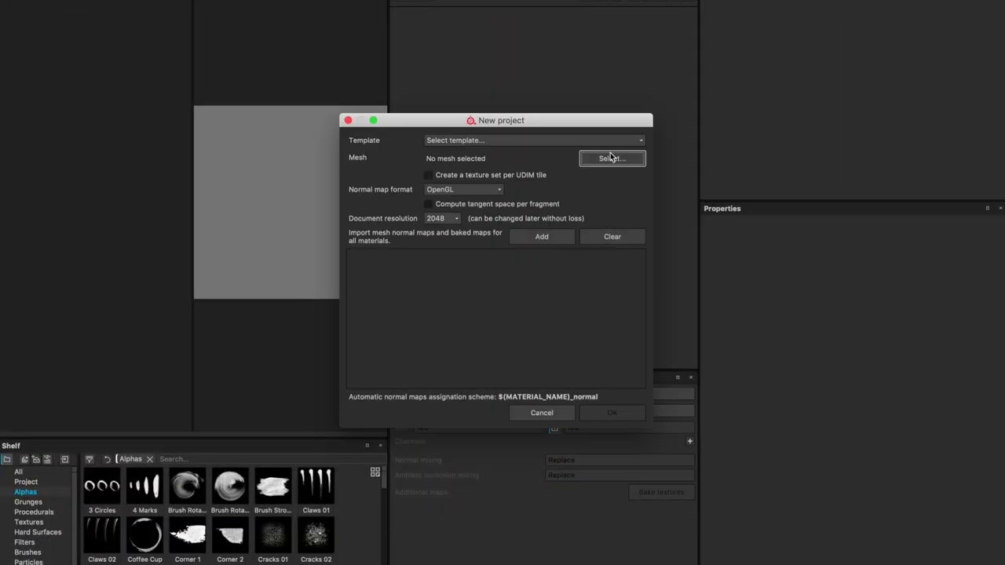
{"action": "left_click", "coordinate": [608, 159]}
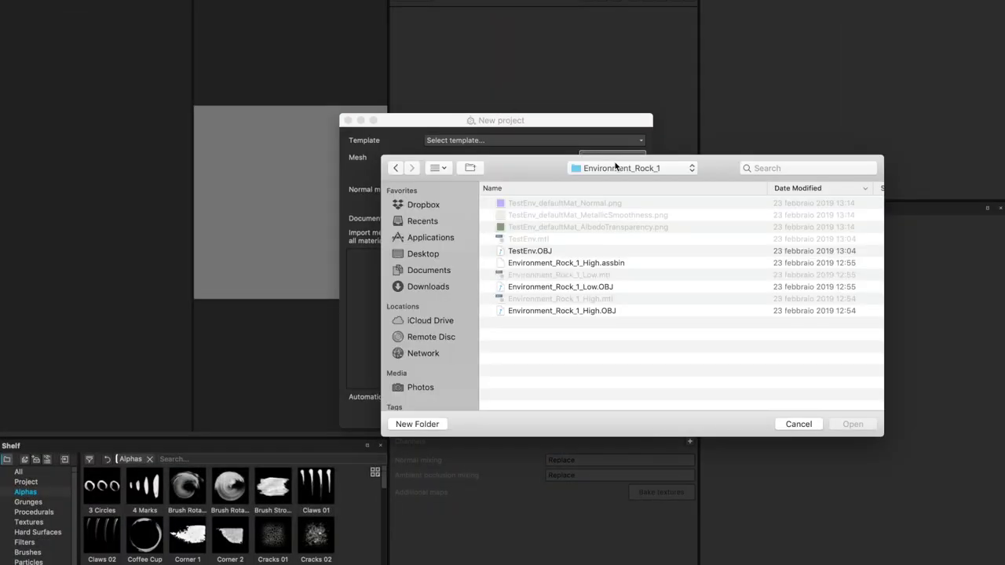
Create a new project using Sword_low.OBJ from the Sword_1 folder
{"action": "left_click", "coordinate": [605, 169]}
{"action": "left_click", "coordinate": [621, 286]}
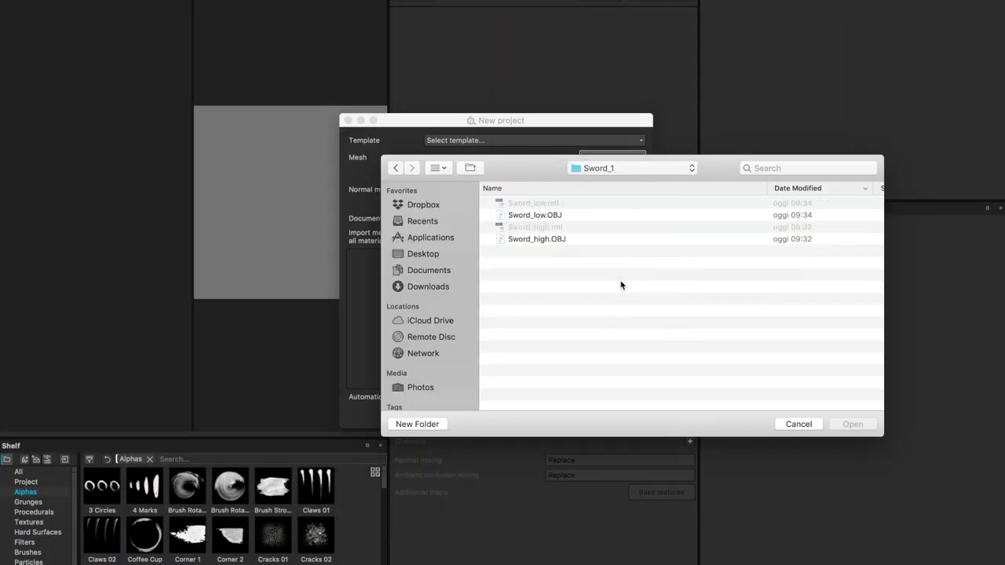
{"action": "double_click", "coordinate": [559, 215]}
{"action": "left_click", "coordinate": [610, 414]}
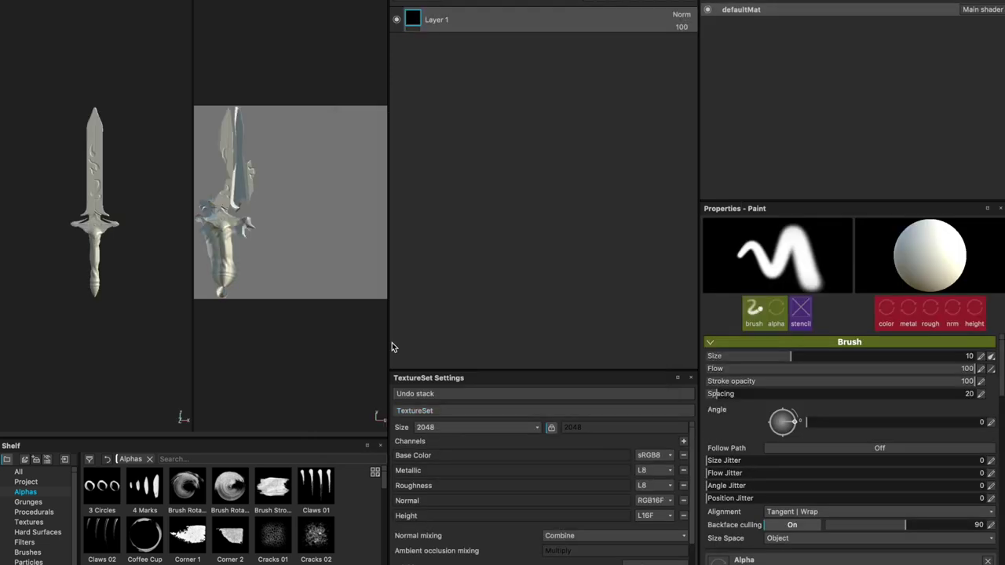
Bake the mesh maps at 2048 from the high-poly sword mesh
{"action": "left_click_drag", "start_coordinate": [186, 317], "coordinate": [371, 321]}
{"action": "left_click_drag", "start_coordinate": [388, 321], "coordinate": [563, 318]}
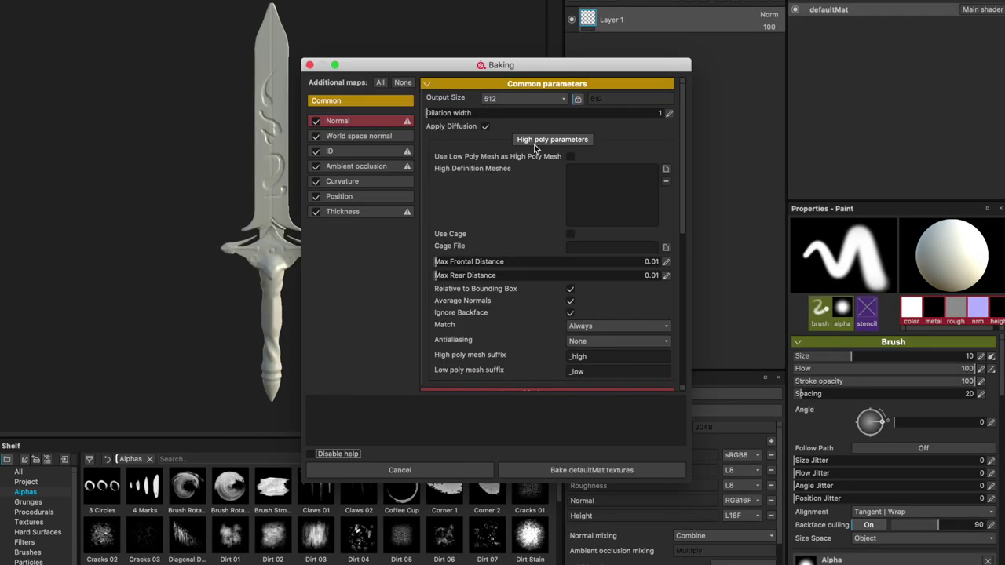
{"action": "left_click", "coordinate": [540, 99]}
{"action": "left_click", "coordinate": [520, 170]}
{"action": "left_click", "coordinate": [666, 168]}
{"action": "double_click", "coordinate": [579, 171]}
{"action": "left_click", "coordinate": [675, 470]}
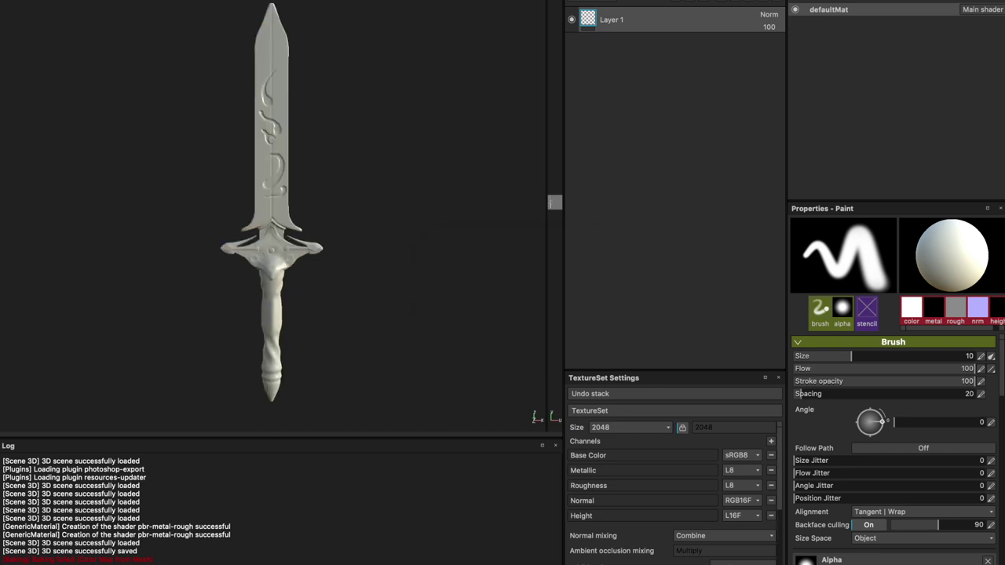
Apply the Stylized Rock Asian smart material to the sword
{"action": "key", "text": "F1"}
{"action": "key", "text": "F2"}
{"action": "left_click", "coordinate": [555, 446]}
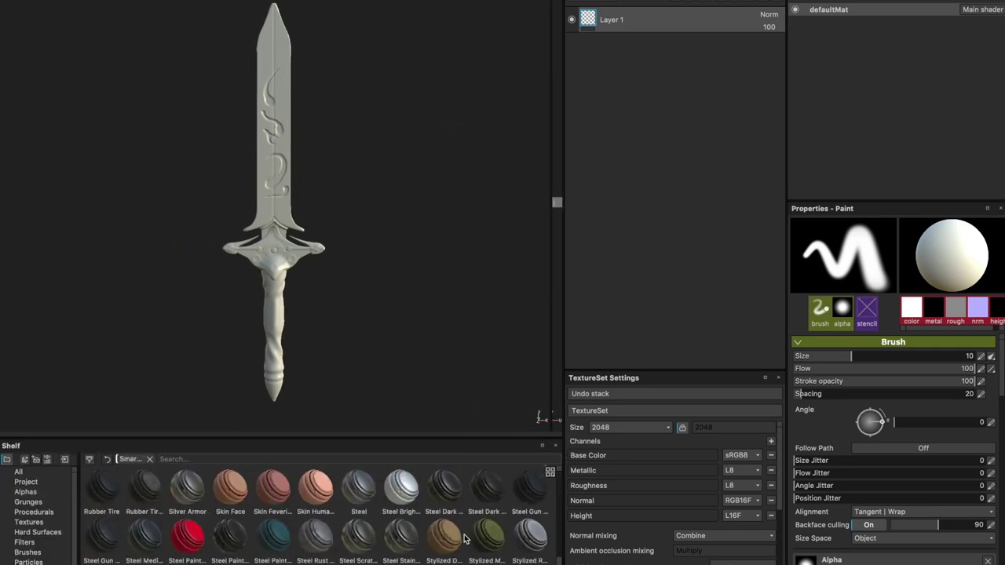
{"action": "mouse_move", "coordinate": [529, 537]}
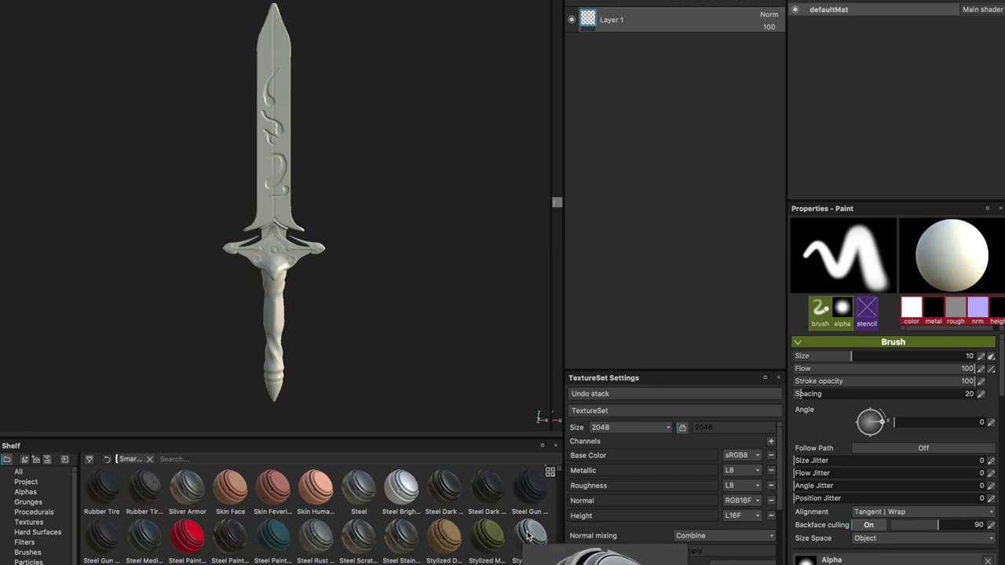
{"action": "left_click_drag", "start_coordinate": [531, 535], "coordinate": [645, 229]}
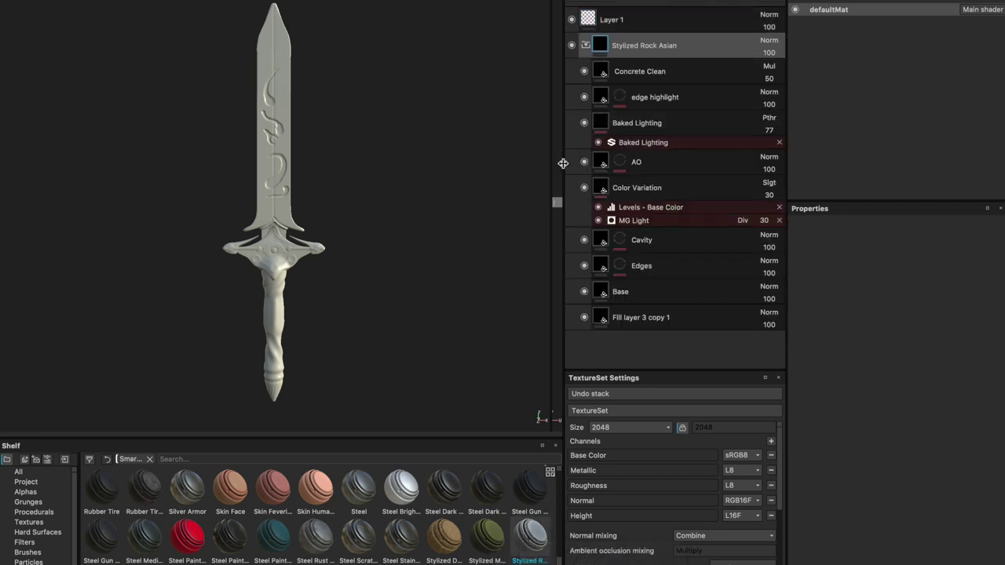
View the upright blade and add the Copper Worn smart material above Stylized Rock Asian
{"action": "mouse_move", "coordinate": [414, 152]}
{"action": "left_mouse_down", "text": "alt"}
{"action": "mouse_move", "coordinate": [471, 180]}
{"action": "mouse_move", "coordinate": [330, 157]}
{"action": "mouse_move", "coordinate": [201, 165]}
{"action": "mouse_move", "coordinate": [353, 189]}
{"action": "left_mouse_up", "text": "alt"}
{"action": "key", "text": "Tab"}
{"action": "scroll", "coordinate": [555, 400], "scroll_direction": "up", "scroll_amount": 3}
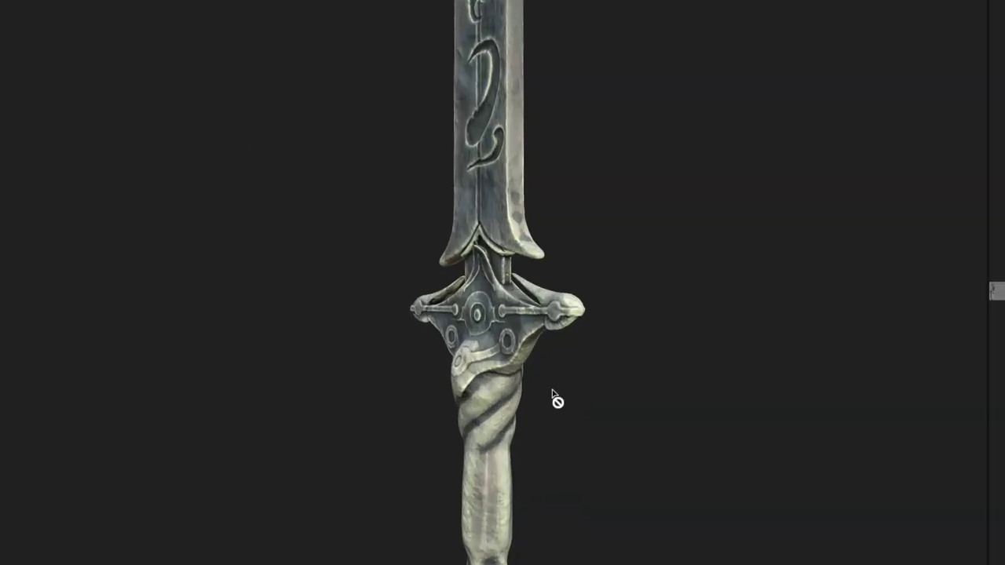
{"action": "scroll", "coordinate": [862, 383], "scroll_direction": "up", "scroll_amount": 3}
{"action": "key", "text": "Tab"}
{"action": "mouse_move", "coordinate": [362, 189]}
{"action": "left_mouse_down", "text": "ctrl+alt"}
{"action": "mouse_move", "coordinate": [377, 343]}
{"action": "mouse_move", "coordinate": [366, 345]}
{"action": "left_mouse_up", "text": "ctrl+alt"}
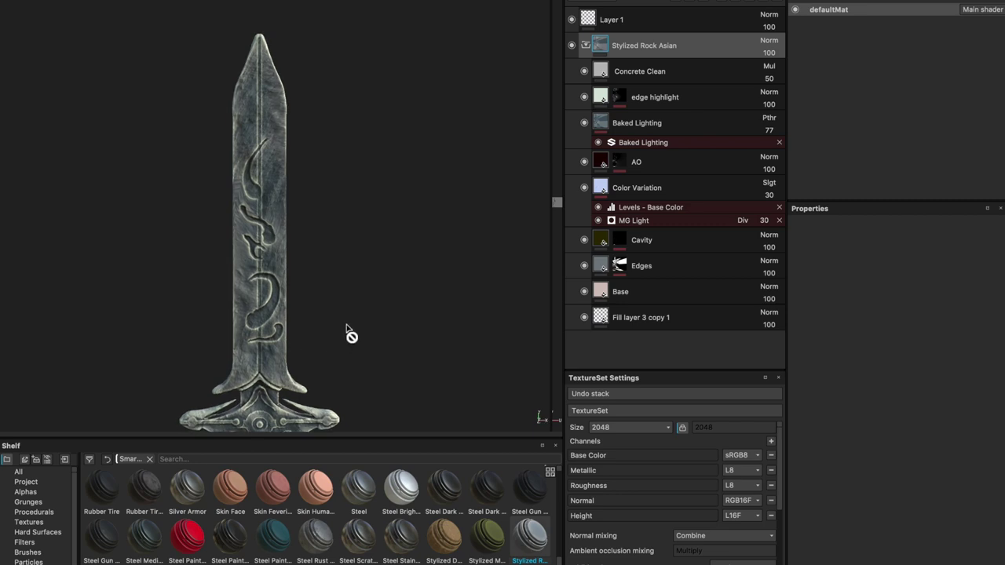
{"action": "scroll", "coordinate": [333, 525], "scroll_direction": "up", "scroll_amount": 5}
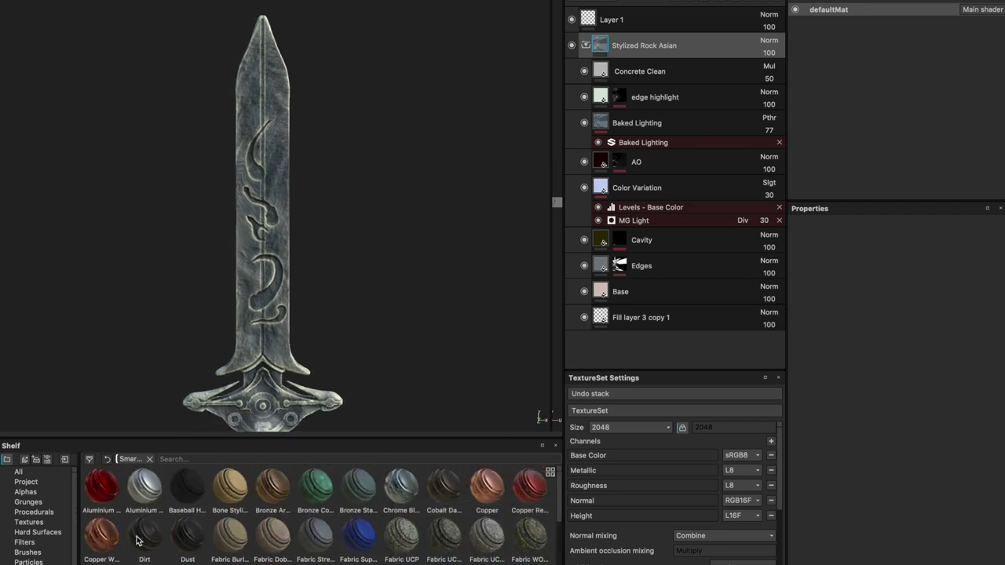
{"action": "left_click_drag", "start_coordinate": [105, 542], "coordinate": [642, 30]}
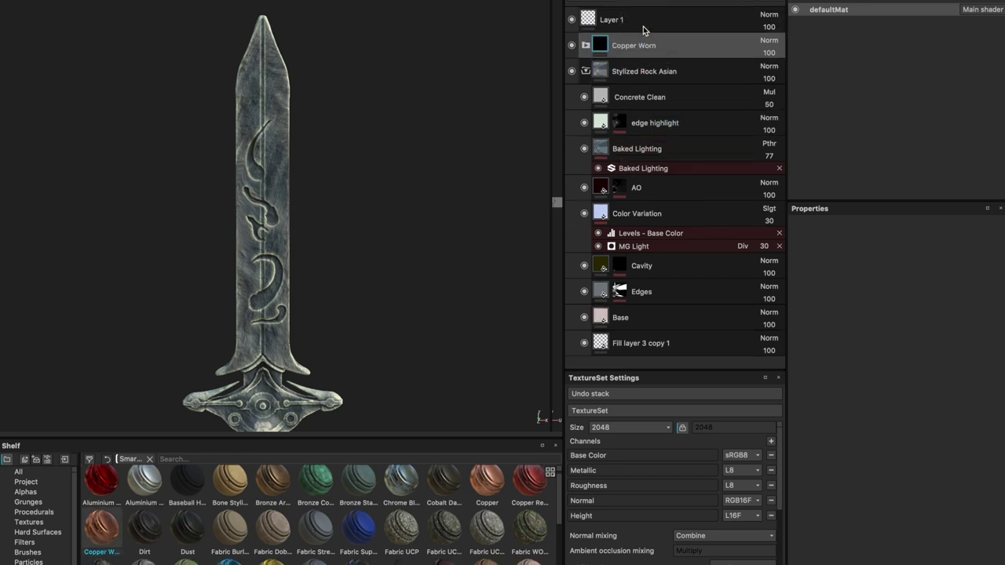
Select the Copper Worn Base Metal layer and make its colour neutral grey
{"action": "left_click", "coordinate": [585, 71]}
{"action": "mouse_move", "coordinate": [359, 207]}
{"action": "right_mouse_down", "text": "shift"}
{"action": "mouse_move", "coordinate": [353, 175]}
{"action": "mouse_move", "coordinate": [438, 178]}
{"action": "right_mouse_up", "text": "shift"}
{"action": "left_click", "coordinate": [586, 44]}
{"action": "left_click", "coordinate": [675, 123]}
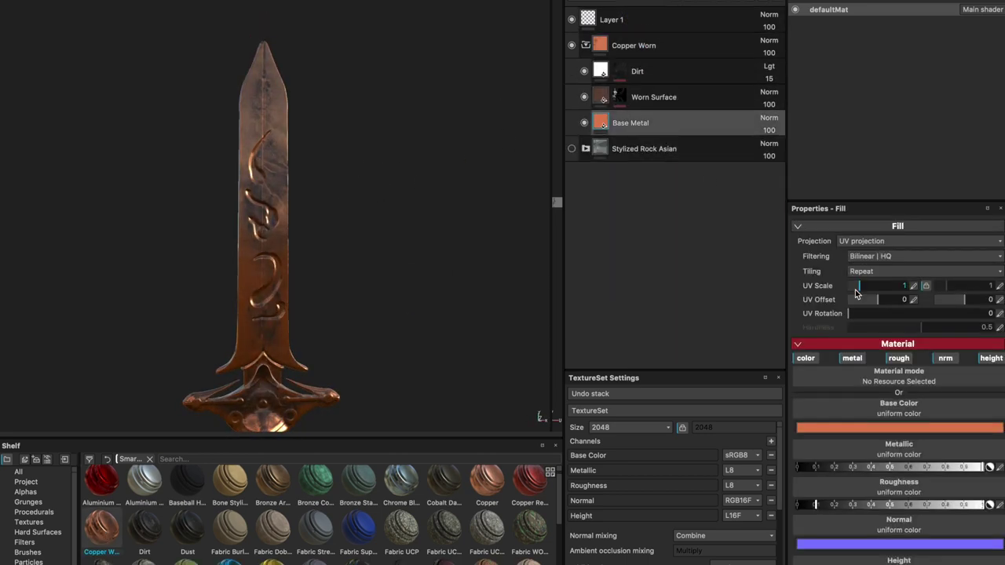
{"action": "left_click", "coordinate": [843, 428]}
{"action": "left_click_drag", "start_coordinate": [793, 395], "coordinate": [750, 395]}
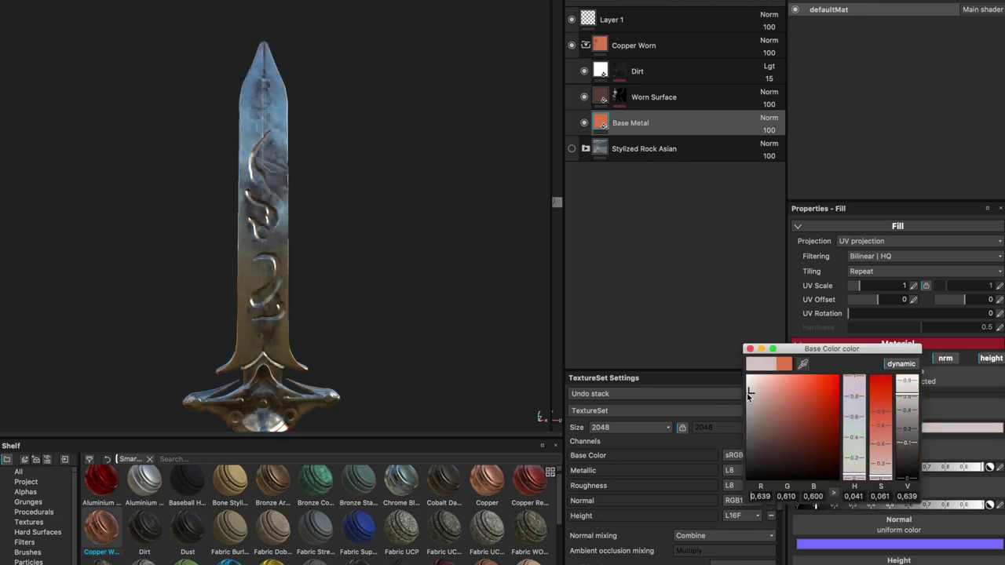
Darken the base metal colour to near black (0.034) while checking the blade's shading
{"action": "left_click_drag", "start_coordinate": [613, 372], "coordinate": [505, 305], "text": "alt"}
{"action": "mouse_move", "coordinate": [337, 325]}
{"action": "left_mouse_down", "text": "alt"}
{"action": "mouse_move", "coordinate": [392, 338]}
{"action": "mouse_move", "coordinate": [284, 346]}
{"action": "left_mouse_up", "text": "alt"}
{"action": "left_click_drag", "start_coordinate": [315, 439], "coordinate": [315, 523]}
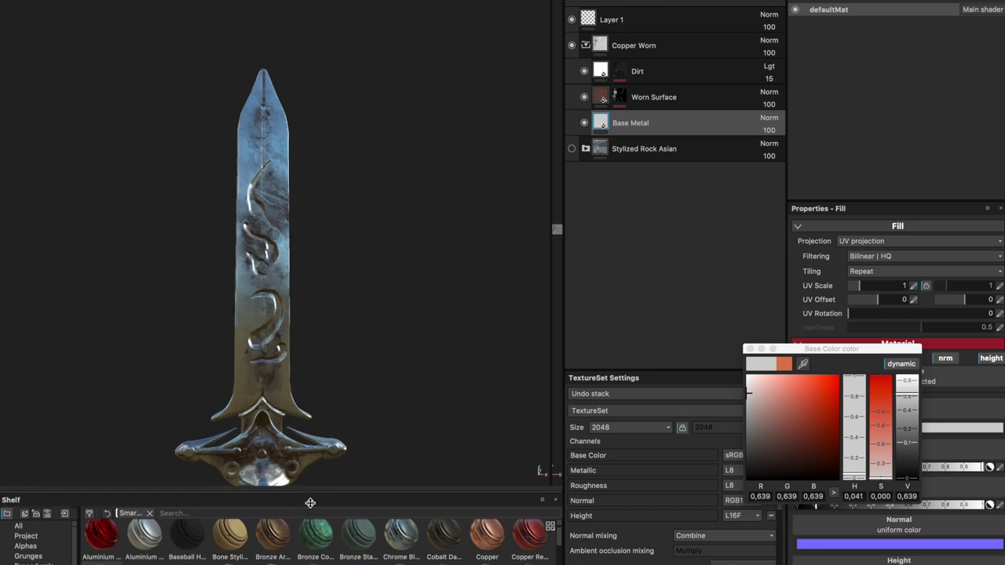
{"action": "right_click_drag", "start_coordinate": [348, 370], "coordinate": [372, 353], "text": "alt"}
{"action": "mouse_move", "coordinate": [372, 354]}
{"action": "left_mouse_down", "text": "alt"}
{"action": "mouse_move", "coordinate": [420, 325]}
{"action": "mouse_move", "coordinate": [372, 325]}
{"action": "mouse_move", "coordinate": [398, 303]}
{"action": "mouse_move", "coordinate": [416, 315]}
{"action": "left_mouse_up", "text": "alt"}
{"action": "left_click_drag", "start_coordinate": [785, 424], "coordinate": [740, 454]}
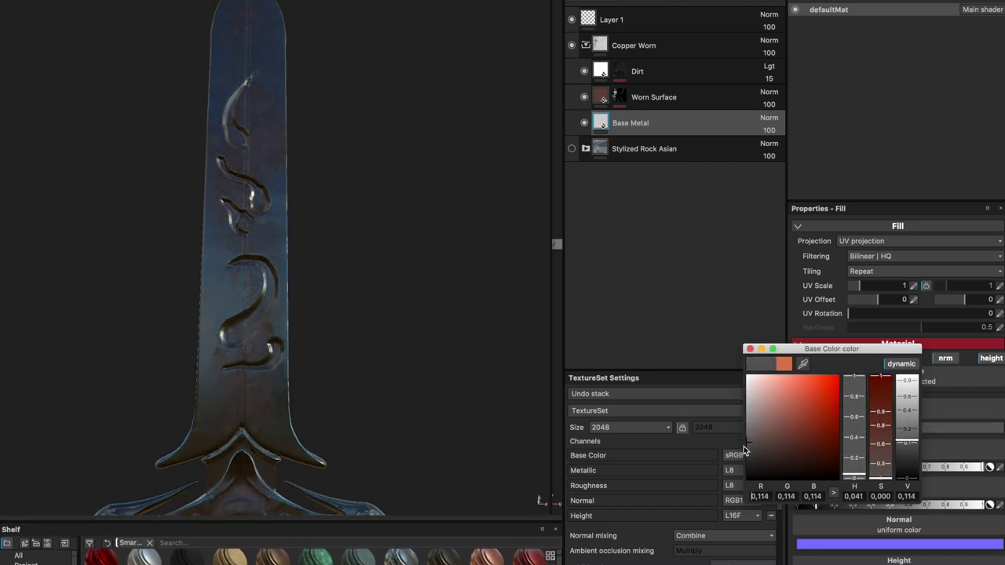
Select the Copper Worn folder mask for painting
{"action": "scroll", "coordinate": [433, 274], "scroll_direction": "down", "scroll_amount": 3}
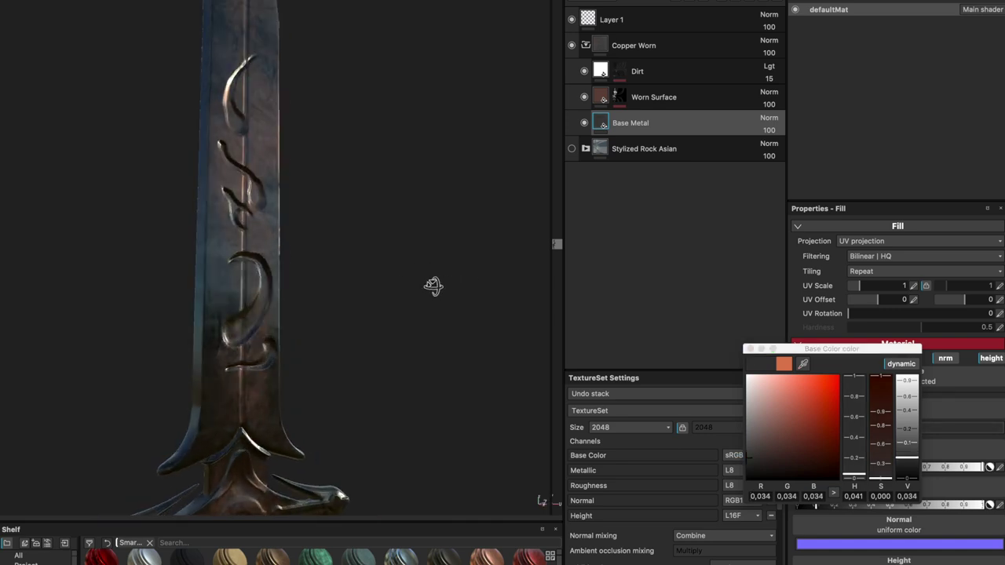
{"action": "scroll", "coordinate": [391, 207], "scroll_direction": "down", "scroll_amount": 5}
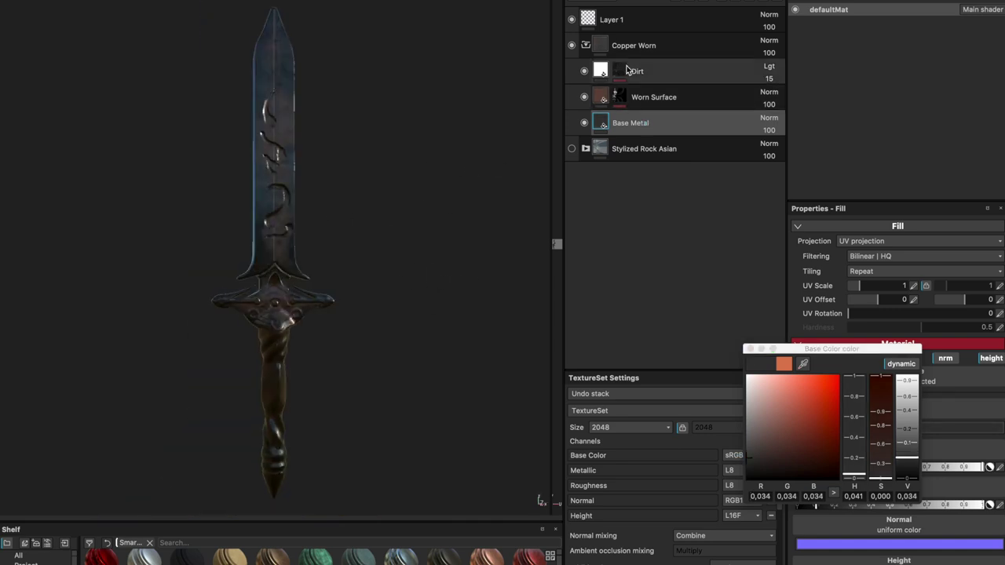
{"action": "left_click", "coordinate": [652, 45]}
{"action": "left_click_drag", "start_coordinate": [366, 211], "coordinate": [385, 220], "text": "alt"}
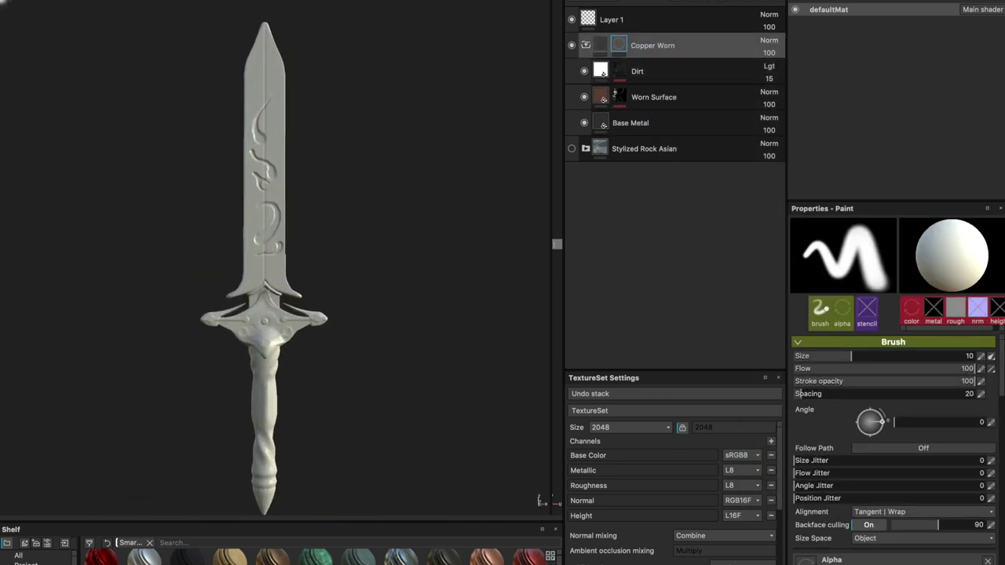
Turn the sword to a front view and shrink the brush to about 4.8
{"action": "mouse_move", "coordinate": [396, 159]}
{"action": "left_mouse_down", "text": "alt"}
{"action": "mouse_move", "coordinate": [460, 189]}
{"action": "mouse_move", "coordinate": [372, 166]}
{"action": "mouse_move", "coordinate": [382, 163]}
{"action": "left_mouse_up", "text": "alt"}
{"action": "scroll", "coordinate": [381, 165], "scroll_direction": "up", "scroll_amount": 2}
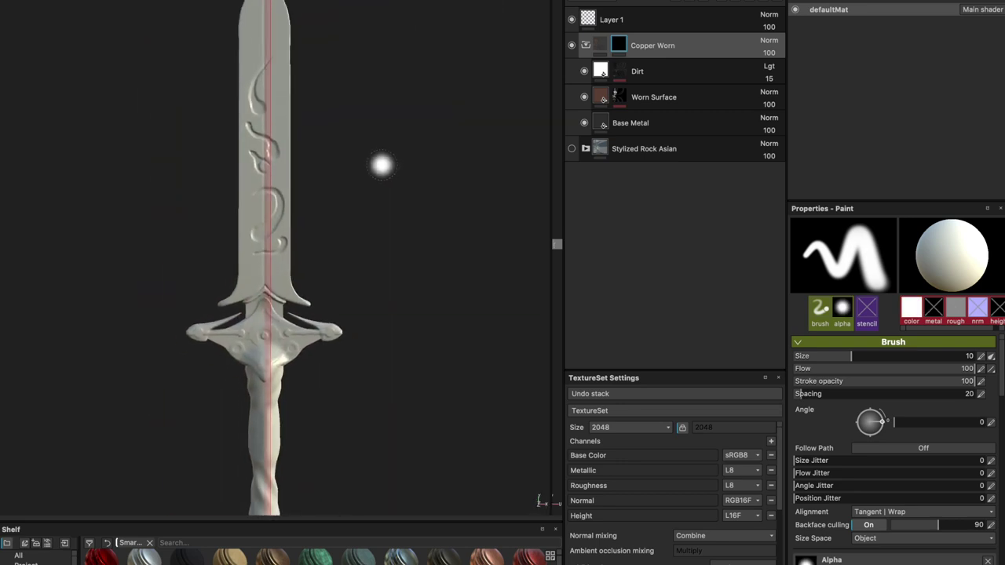
{"action": "mouse_move", "coordinate": [271, 10]}
{"action": "left_mouse_down", "text": "alt"}
{"action": "mouse_move", "coordinate": [578, 202]}
{"action": "mouse_move", "coordinate": [523, 175]}
{"action": "mouse_move", "coordinate": [378, 152]}
{"action": "left_mouse_up", "text": "alt"}
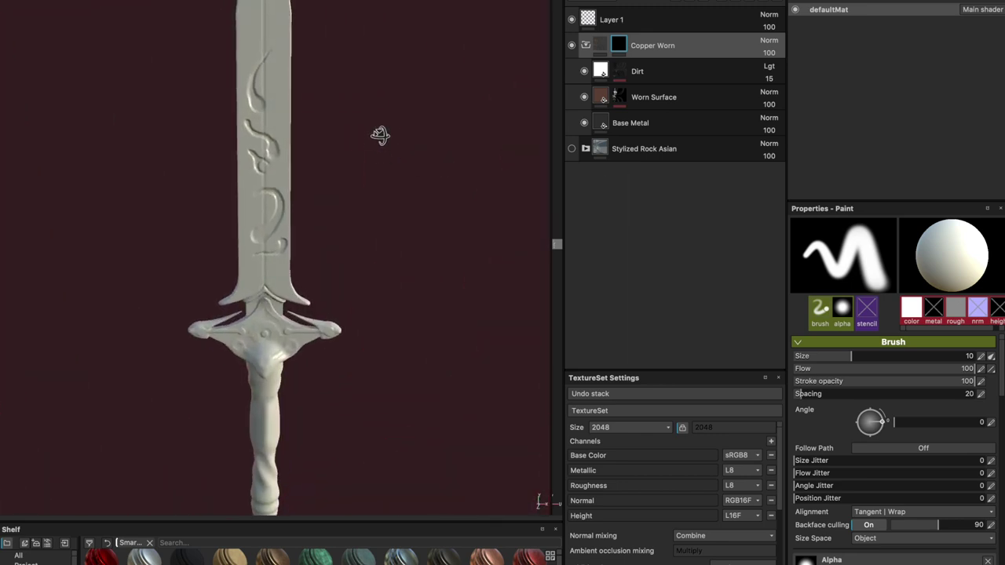
{"action": "scroll", "coordinate": [307, 121], "scroll_direction": "up", "scroll_amount": 2}
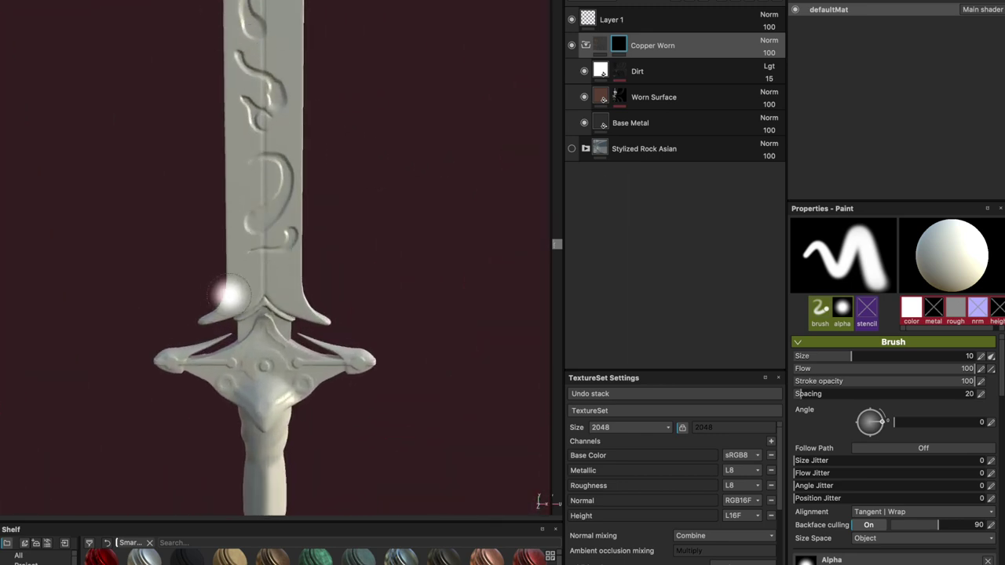
{"action": "right_click_drag", "start_coordinate": [244, 289], "coordinate": [212, 289], "text": "ctrl"}
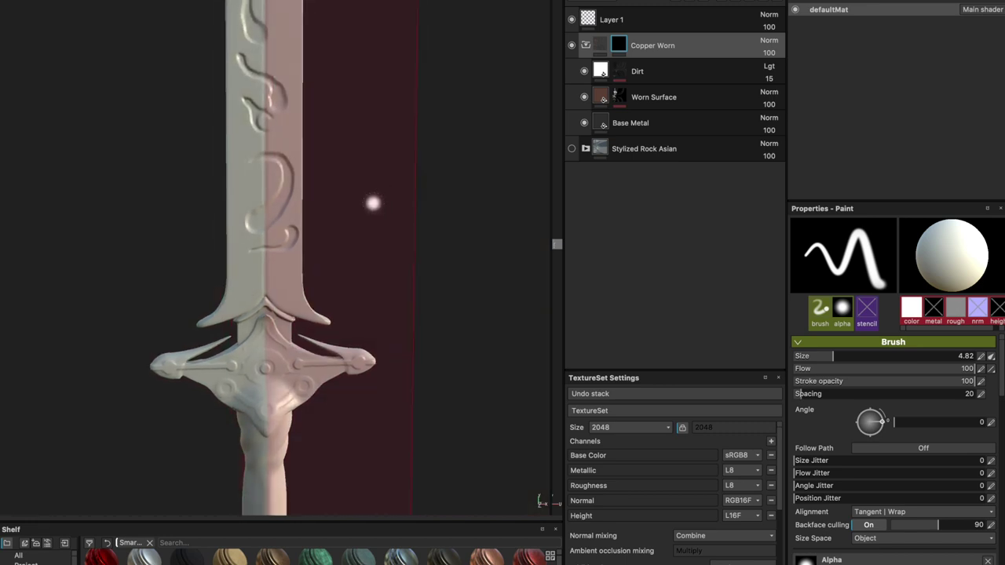
Paint the Copper Worn mask over the upper guard and up the blade, mirrored
{"action": "scroll", "coordinate": [314, 251], "scroll_direction": "up", "scroll_amount": 2}
{"action": "left_click_drag", "start_coordinate": [125, 379], "coordinate": [234, 334]}
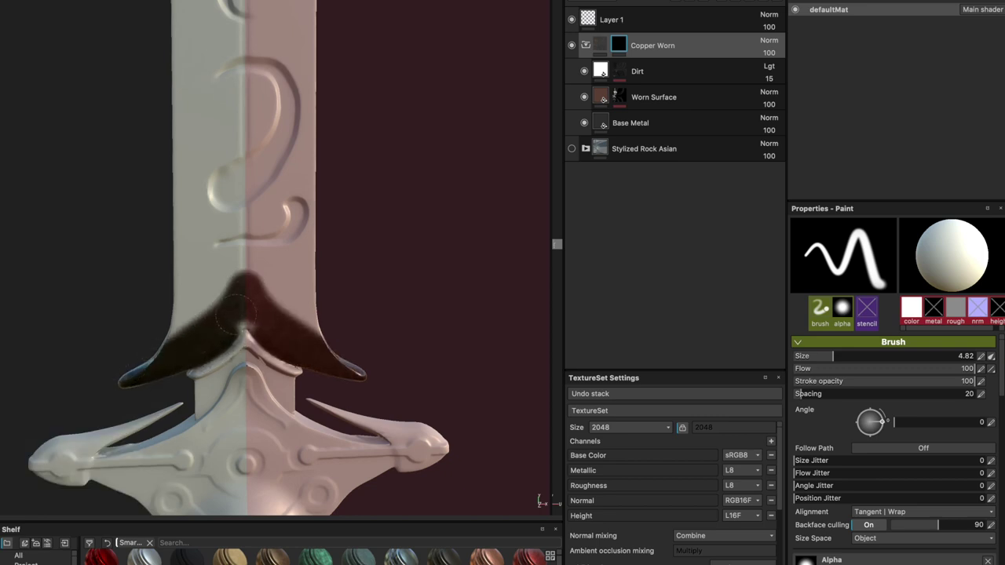
{"action": "left_click_drag", "start_coordinate": [186, 344], "coordinate": [236, 90]}
{"action": "mouse_move", "coordinate": [236, 98]}
{"action": "right_mouse_down", "text": "ctrl"}
{"action": "mouse_move", "coordinate": [213, 210]}
{"action": "mouse_move", "coordinate": [168, 325]}
{"action": "right_mouse_up", "text": "ctrl"}
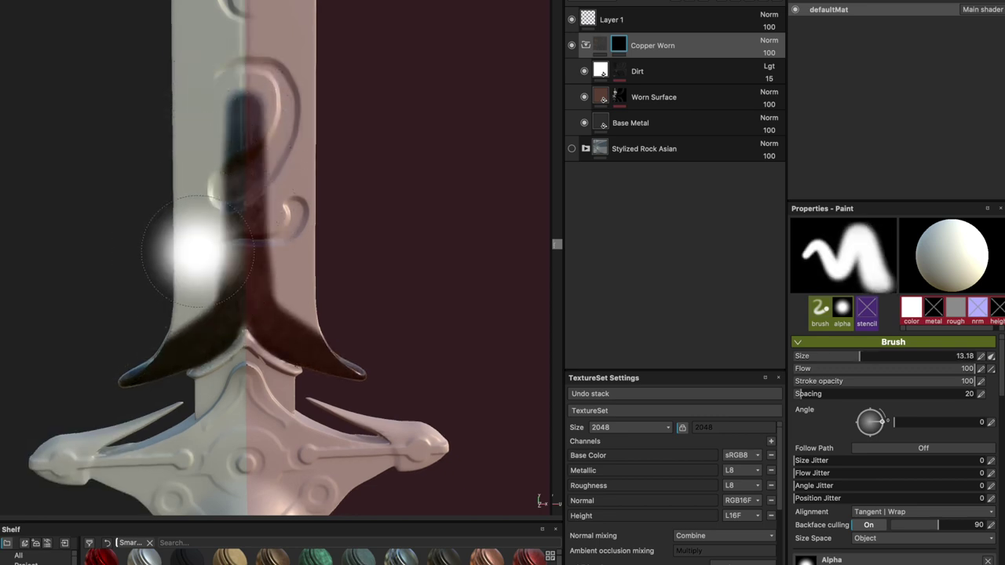
{"action": "mouse_move", "coordinate": [168, 325]}
{"action": "left_mouse_down"}
{"action": "mouse_move", "coordinate": [338, 130]}
{"action": "mouse_move", "coordinate": [377, 187]}
{"action": "left_mouse_up"}
{"action": "middle_click_drag", "start_coordinate": [399, 161], "coordinate": [348, 254], "text": "alt"}
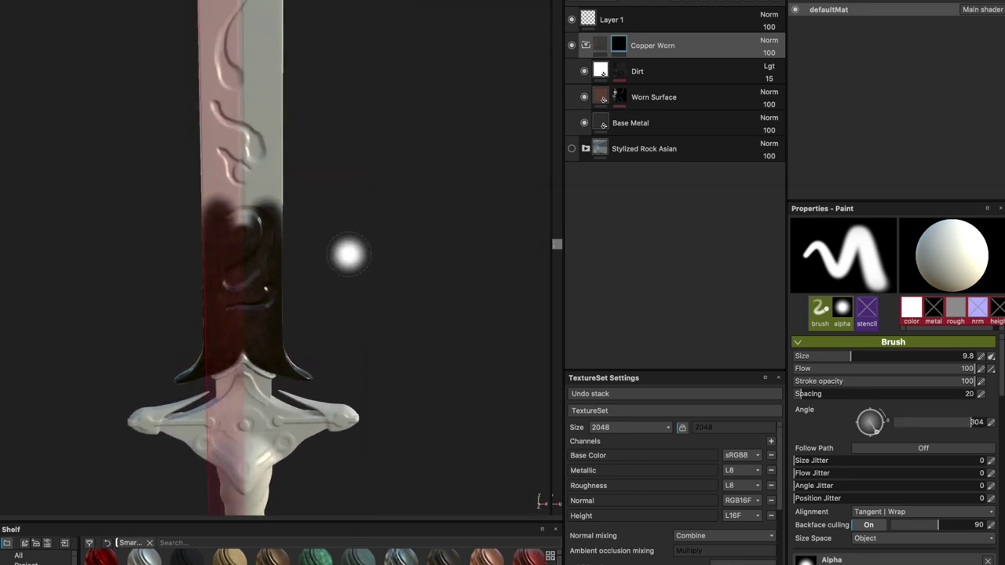
{"action": "mouse_move", "coordinate": [239, 9]}
{"action": "right_mouse_down", "text": "shift"}
{"action": "mouse_move", "coordinate": [260, 52]}
{"action": "mouse_move", "coordinate": [232, 4]}
{"action": "right_mouse_up", "text": "shift"}
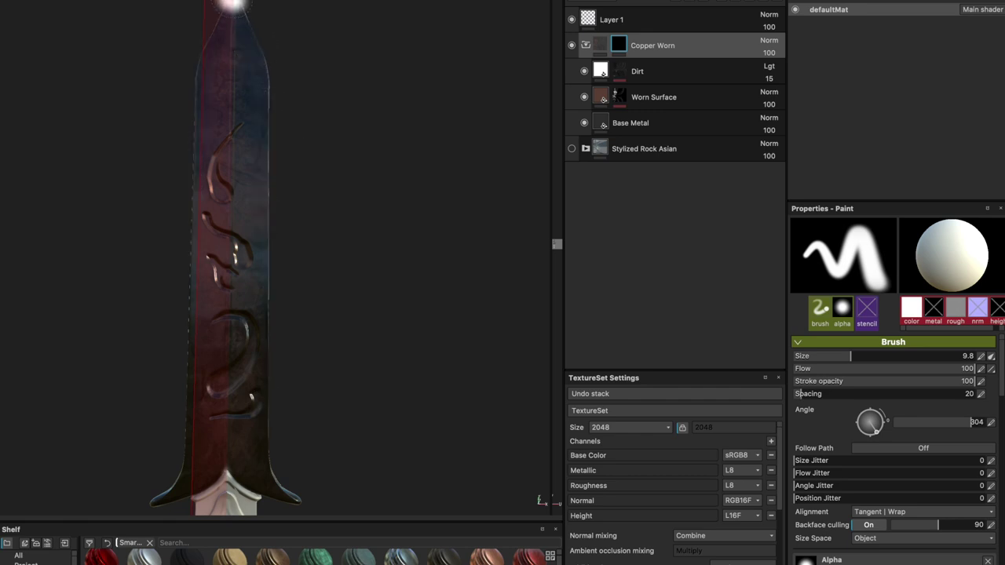
Paint the worn metal along the blade's edge from a side angle
{"action": "left_click_drag", "start_coordinate": [235, 8], "coordinate": [321, 137], "text": "alt"}
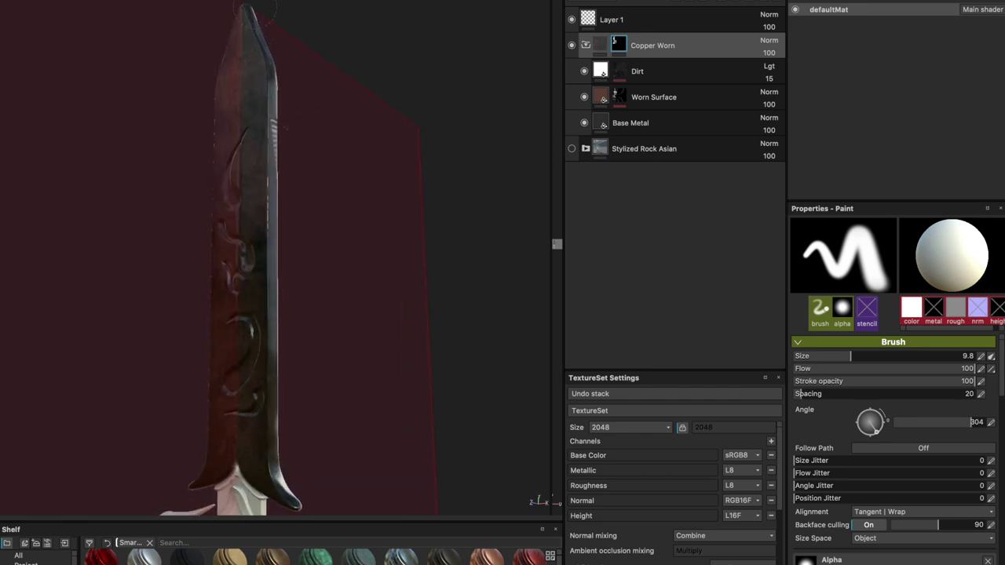
{"action": "mouse_move", "coordinate": [265, 198]}
{"action": "left_mouse_down", "text": "alt"}
{"action": "mouse_move", "coordinate": [293, 137]}
{"action": "mouse_move", "coordinate": [357, 159]}
{"action": "left_mouse_up", "text": "alt"}
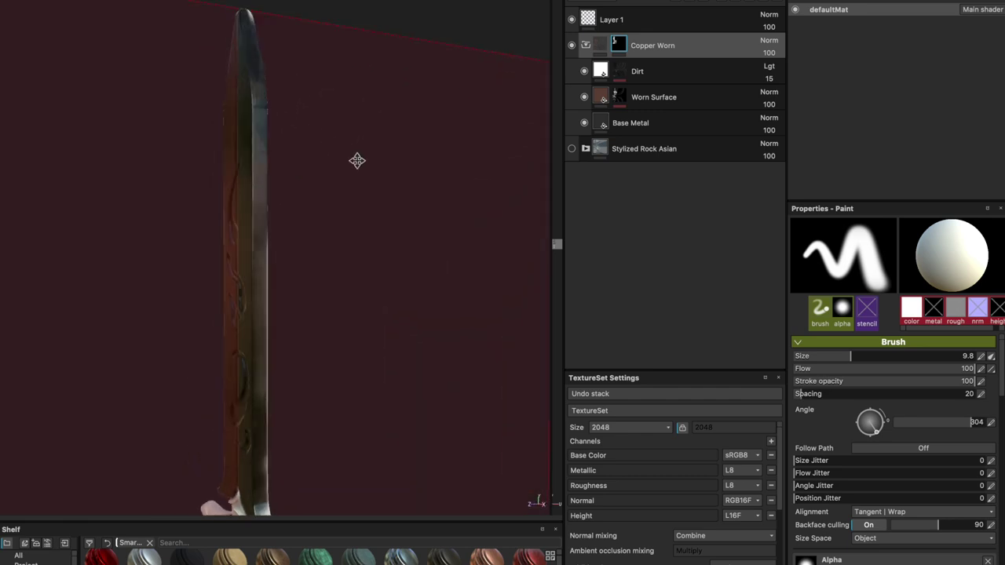
{"action": "right_click_drag", "start_coordinate": [356, 159], "coordinate": [275, 161], "text": "shift"}
{"action": "left_click_drag", "start_coordinate": [275, 161], "coordinate": [188, 157], "text": "alt"}
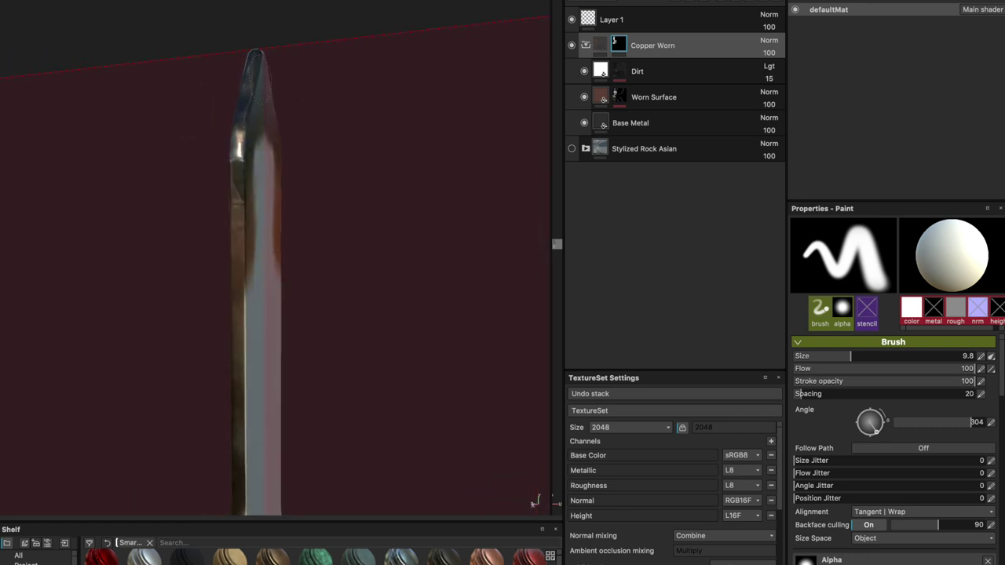
{"action": "left_click_drag", "start_coordinate": [240, 337], "coordinate": [309, 315]}
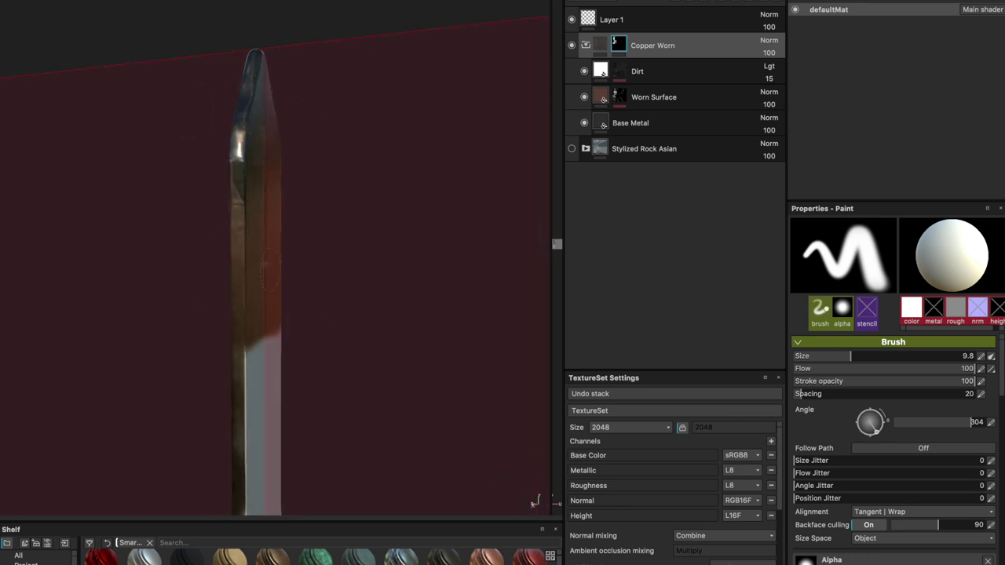
{"action": "left_click_drag", "start_coordinate": [269, 273], "coordinate": [264, 395]}
Reduce the brush to about 3.3 and inspect the crossguard from several angles
{"action": "left_click_drag", "start_coordinate": [264, 189], "coordinate": [325, 236], "text": "alt"}
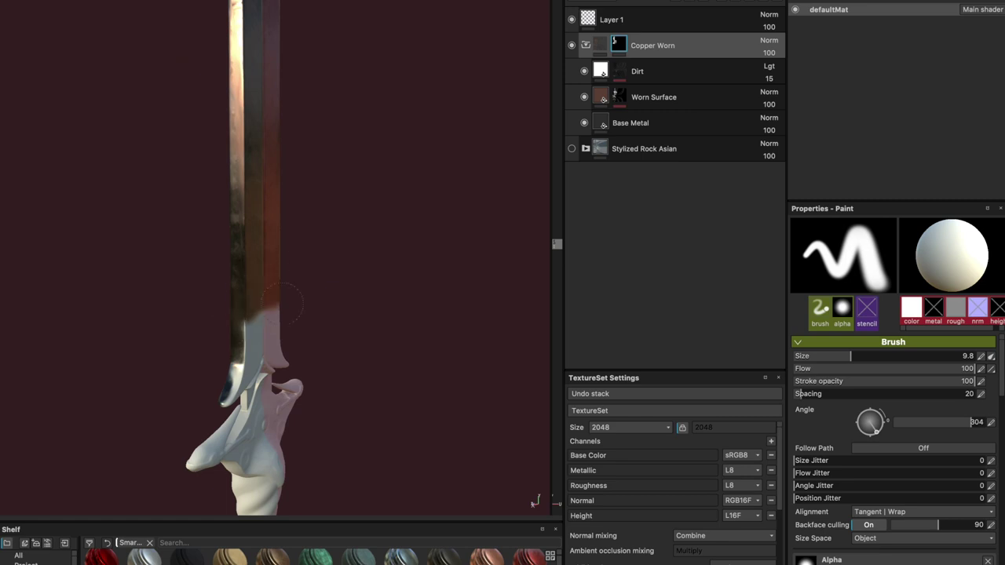
{"action": "left_click_drag", "start_coordinate": [339, 313], "coordinate": [236, 270], "text": "alt"}
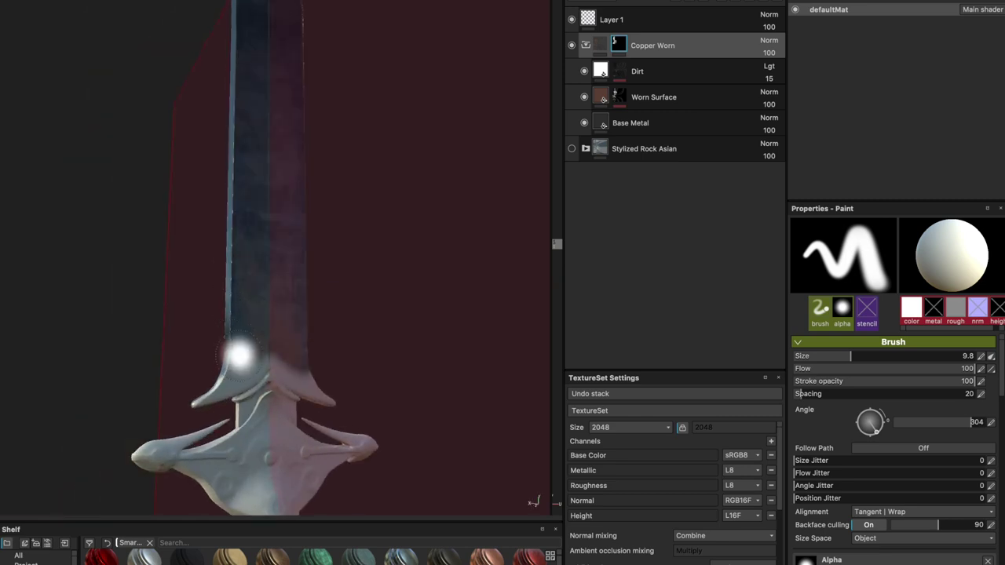
{"action": "right_click_drag", "start_coordinate": [240, 355], "coordinate": [253, 357], "text": "ctrl"}
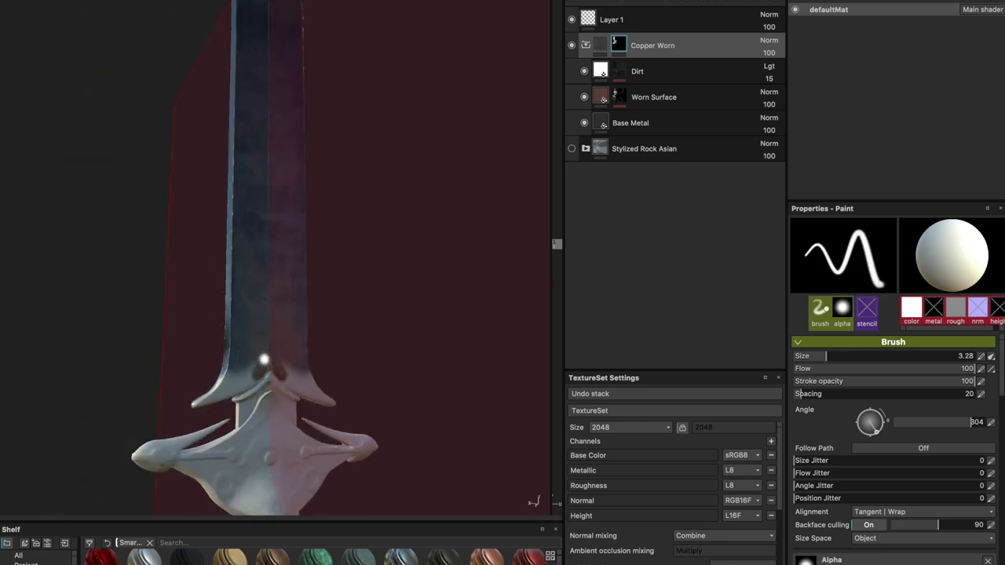
{"action": "key", "text": "f"}
{"action": "scroll", "coordinate": [235, 235], "scroll_direction": "up", "scroll_amount": 3}
{"action": "scroll", "coordinate": [193, 151], "scroll_direction": "up", "scroll_amount": 2}
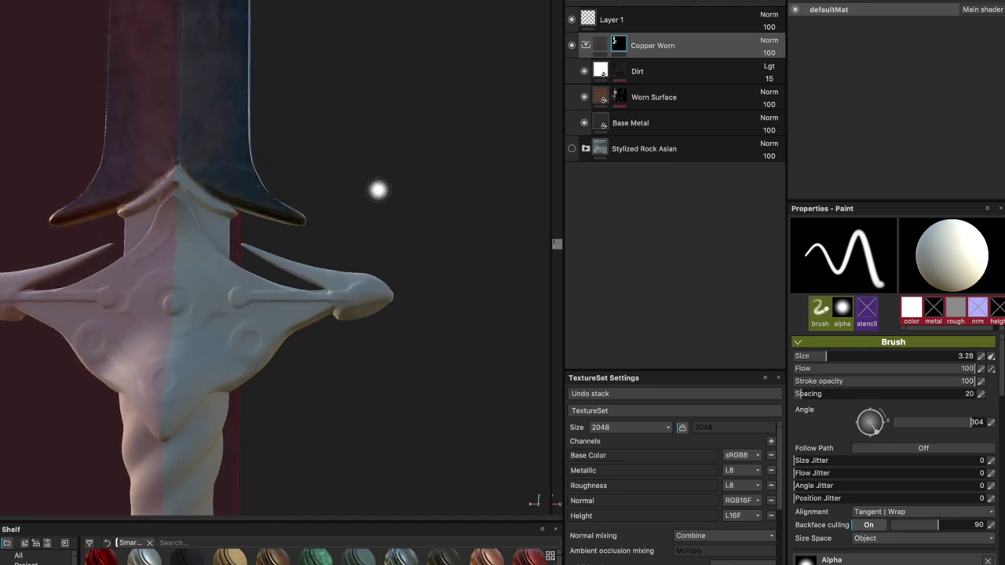
{"action": "left_click_drag", "start_coordinate": [349, 204], "coordinate": [306, 122], "text": "alt"}
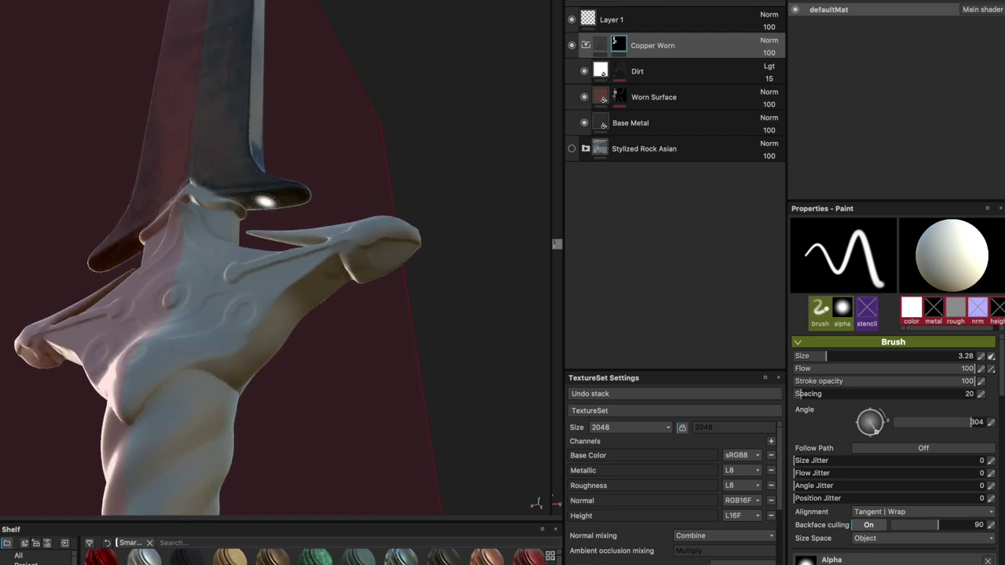
{"action": "left_click_drag", "start_coordinate": [260, 199], "coordinate": [226, 212], "text": "alt"}
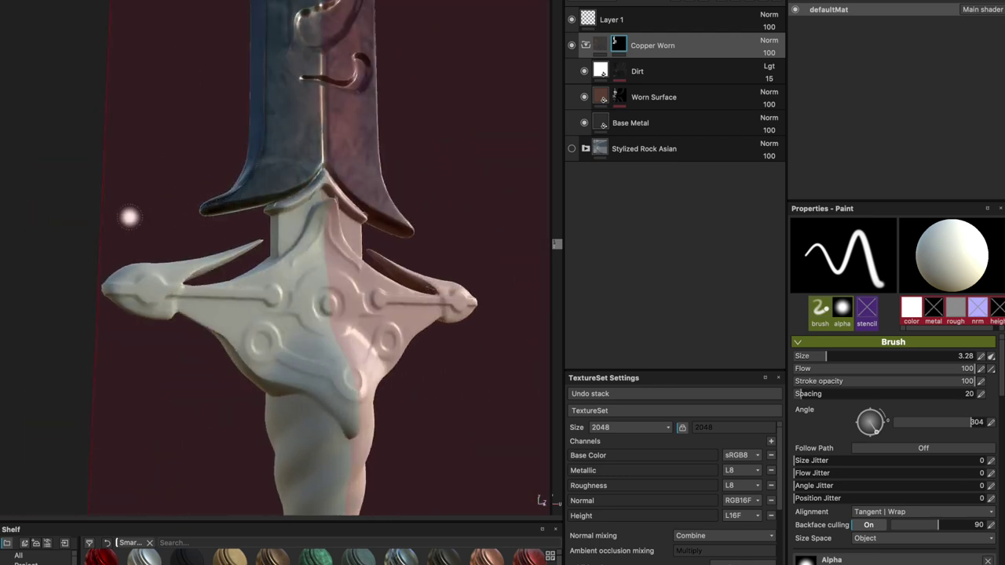
{"action": "left_click_drag", "start_coordinate": [186, 197], "coordinate": [465, 128], "text": "alt"}
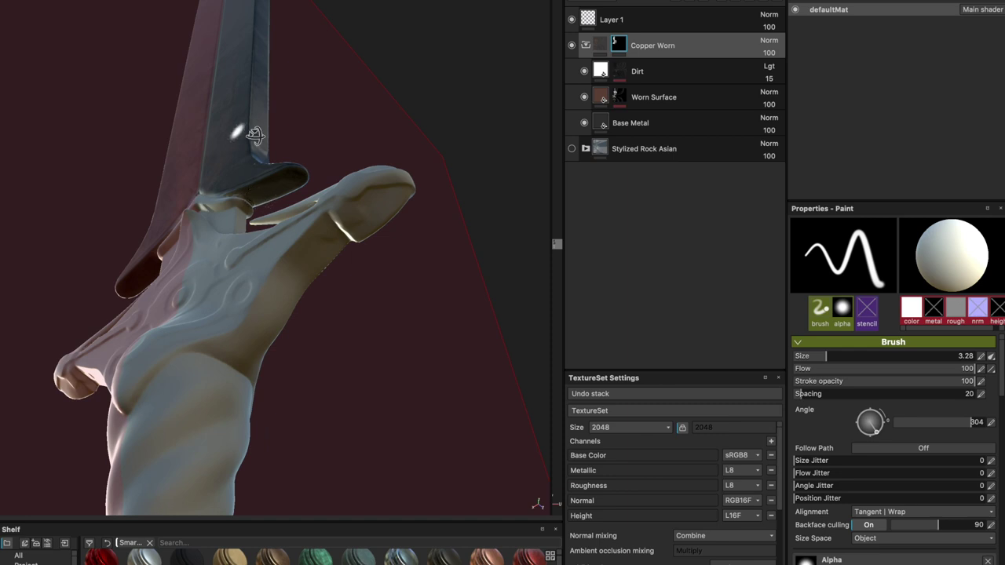
{"action": "left_click_drag", "start_coordinate": [233, 129], "coordinate": [220, 204], "text": "alt"}
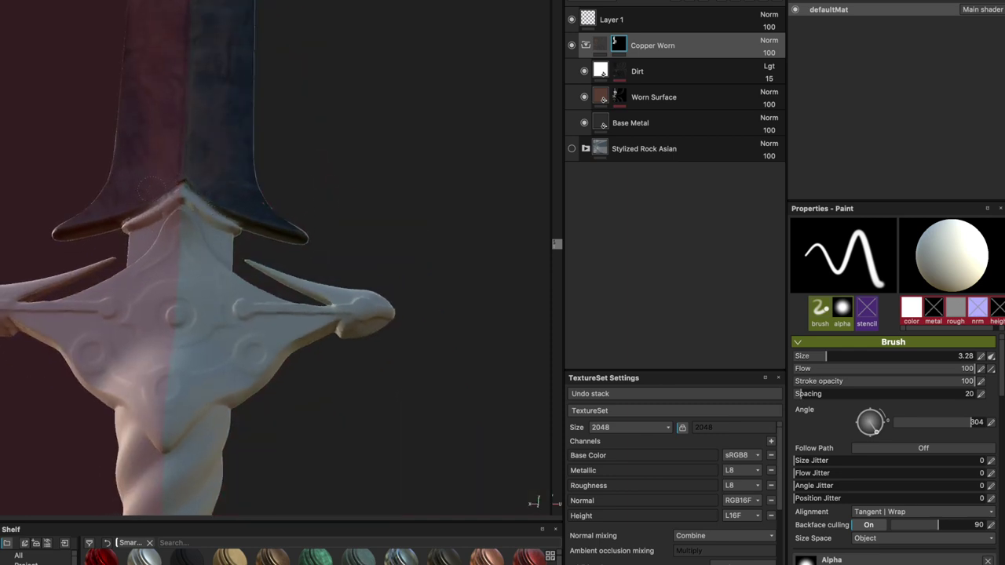
{"action": "left_click_drag", "start_coordinate": [155, 183], "coordinate": [315, 156], "text": "alt"}
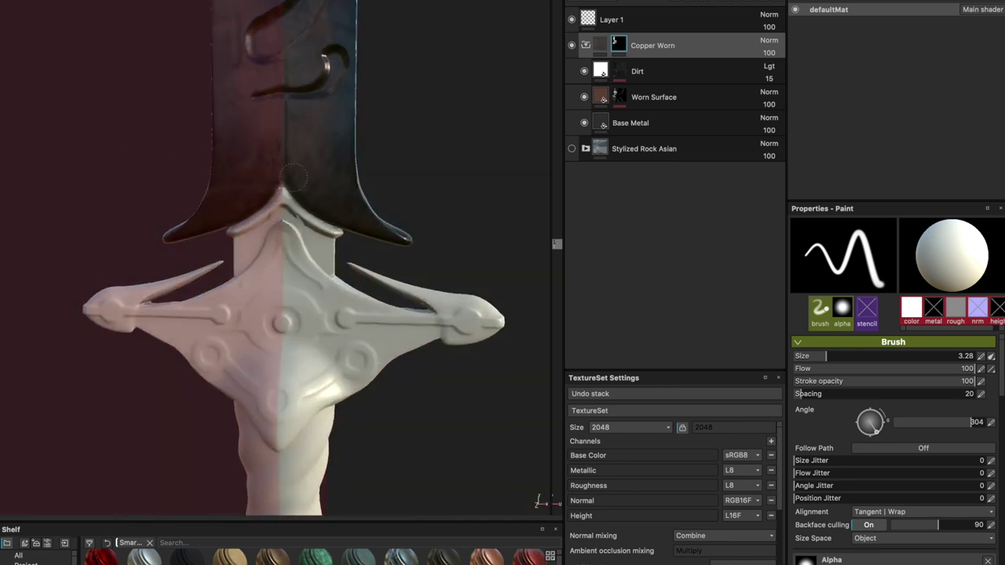
{"action": "mouse_move", "coordinate": [429, 126]}
{"action": "left_mouse_down", "text": "alt"}
{"action": "mouse_move", "coordinate": [388, 251]}
{"action": "mouse_move", "coordinate": [453, 231]}
{"action": "mouse_move", "coordinate": [406, 223]}
{"action": "mouse_move", "coordinate": [352, 269]}
{"action": "mouse_move", "coordinate": [365, 201]}
{"action": "mouse_move", "coordinate": [404, 251]}
{"action": "left_mouse_up", "text": "alt"}
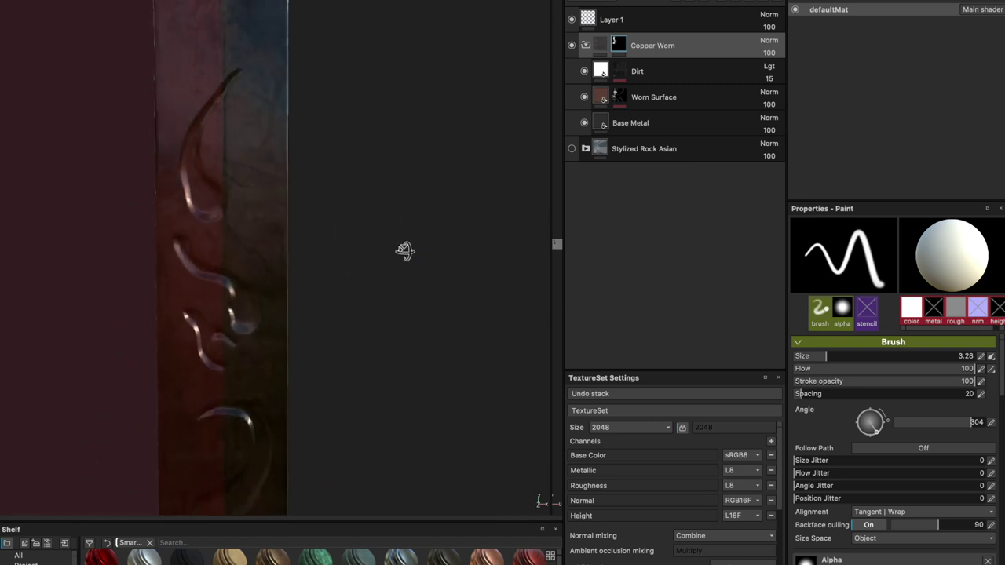
{"action": "left_click", "coordinate": [734, 3]}
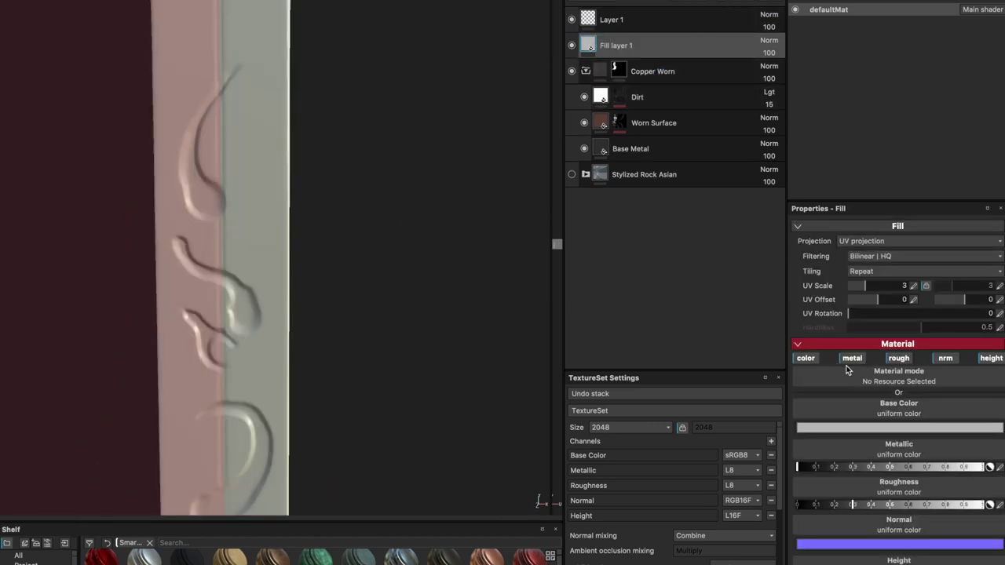
Set Fill layer 1's base colour to pale blue and give it a black mask
{"action": "left_click", "coordinate": [867, 434]}
{"action": "left_click", "coordinate": [809, 380]}
{"action": "left_click", "coordinate": [888, 424]}
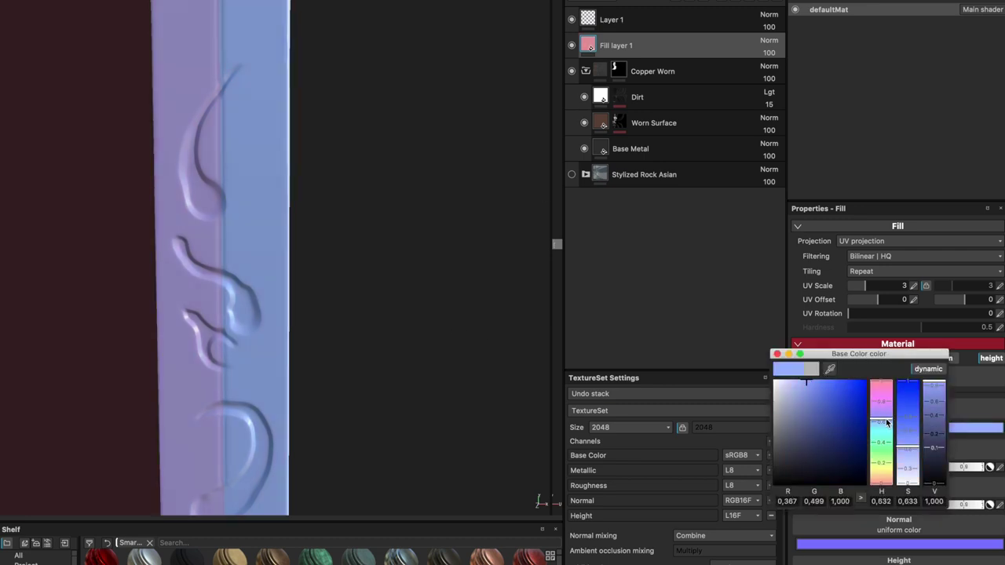
{"action": "right_click", "coordinate": [671, 47]}
{"action": "left_click", "coordinate": [694, 73]}
Lower the fill's roughness and add a generator to its mask
{"action": "left_click", "coordinate": [660, 45]}
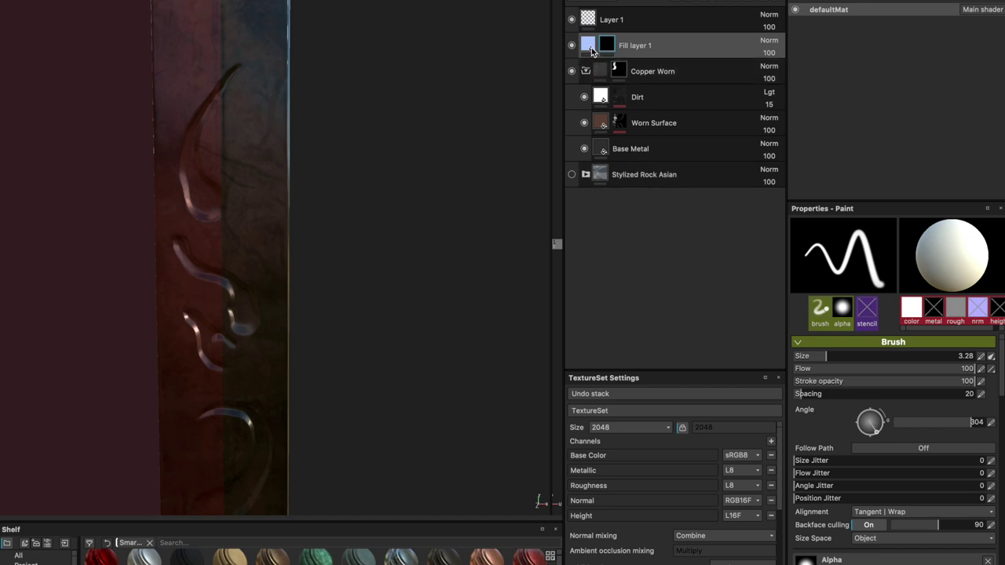
{"action": "left_click", "coordinate": [852, 505]}
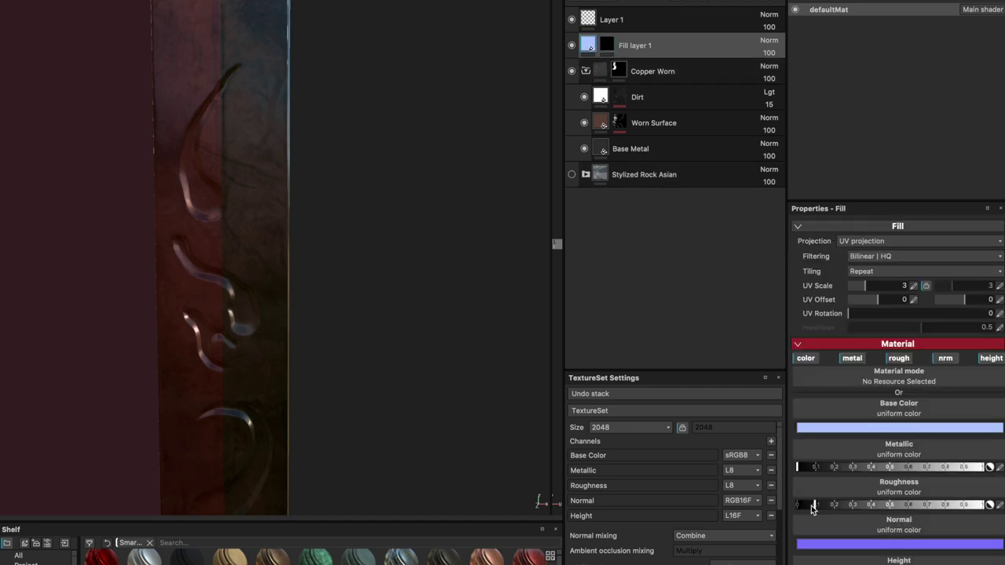
{"action": "left_click", "coordinate": [607, 46]}
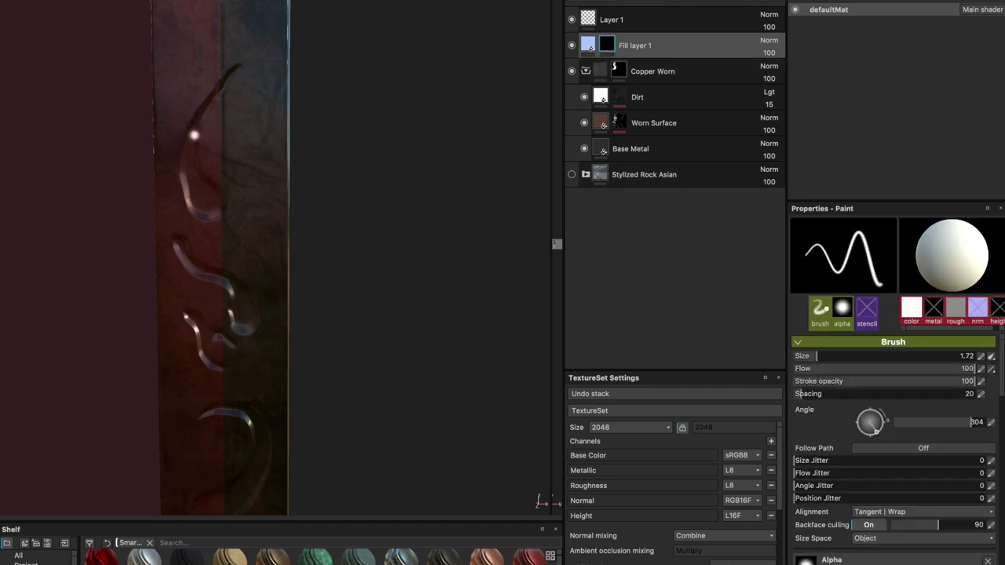
{"action": "right_click", "coordinate": [678, 48]}
{"action": "left_click", "coordinate": [721, 330]}
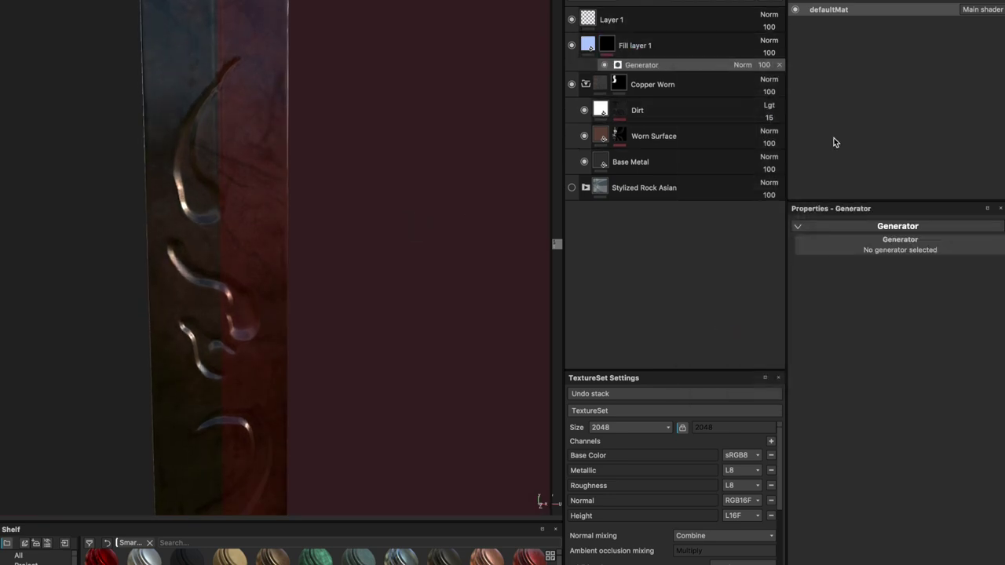
Add an MG Dirt generator to the mask, lowering Dirt Level to 0.72 and adjusting contrast
{"action": "left_click", "coordinate": [875, 245]}
{"action": "left_click", "coordinate": [994, 289]}
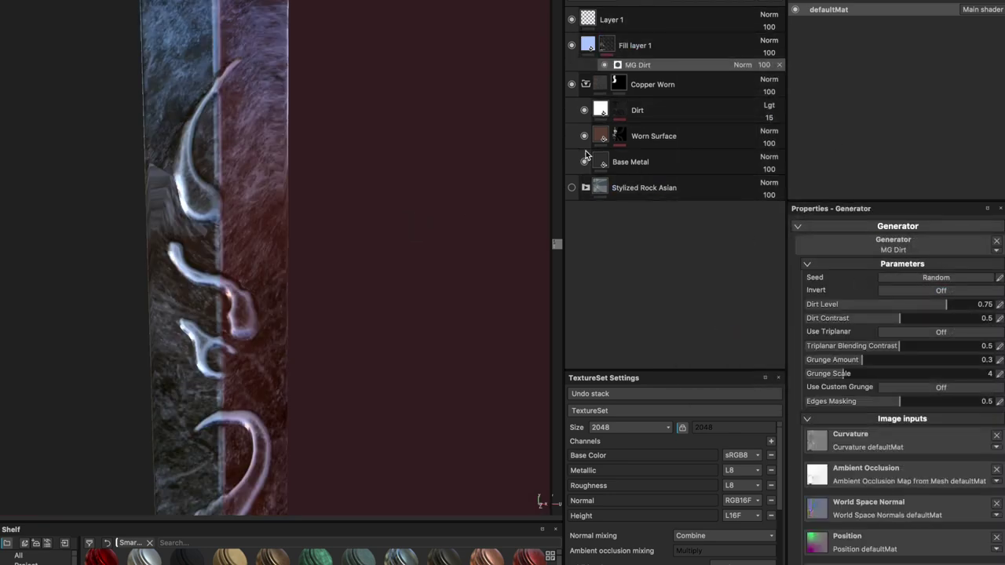
{"action": "left_click_drag", "start_coordinate": [935, 310], "coordinate": [942, 329]}
{"action": "left_click", "coordinate": [899, 320]}
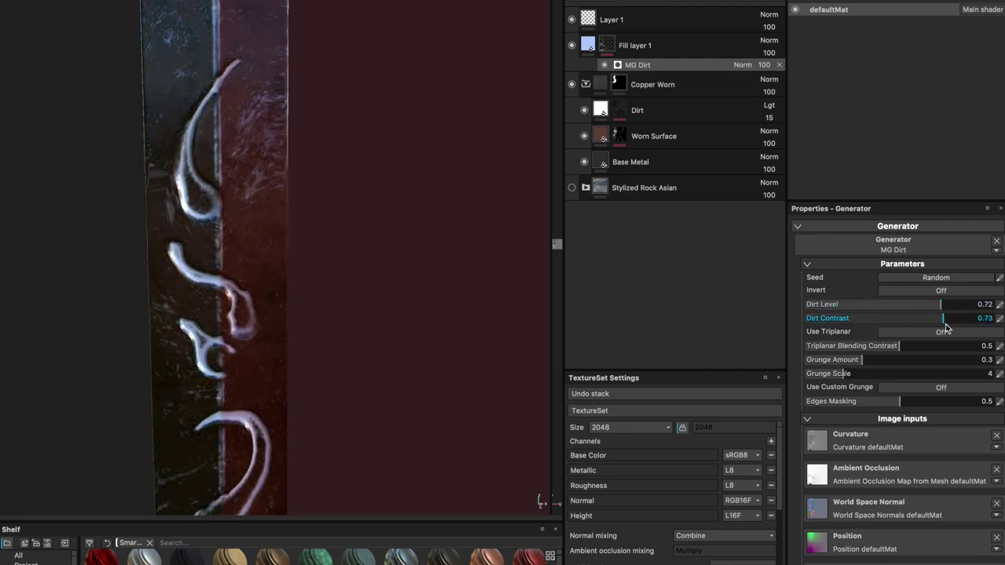
{"action": "left_click_drag", "start_coordinate": [334, 257], "coordinate": [379, 220], "text": "alt"}
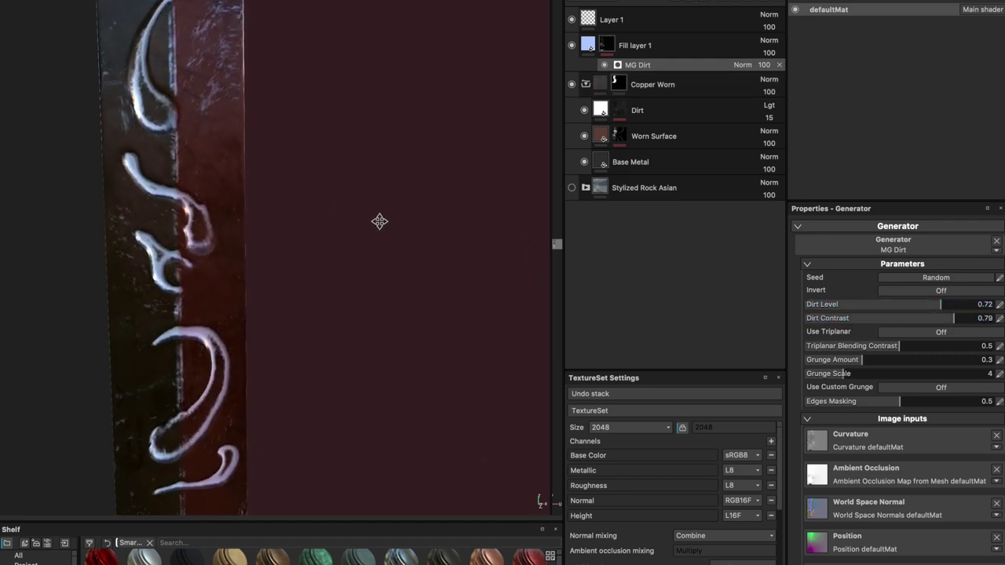
Enable triplanar projection with blending contrast 1 and set grunge amount to 0.24
{"action": "left_click", "coordinate": [913, 334]}
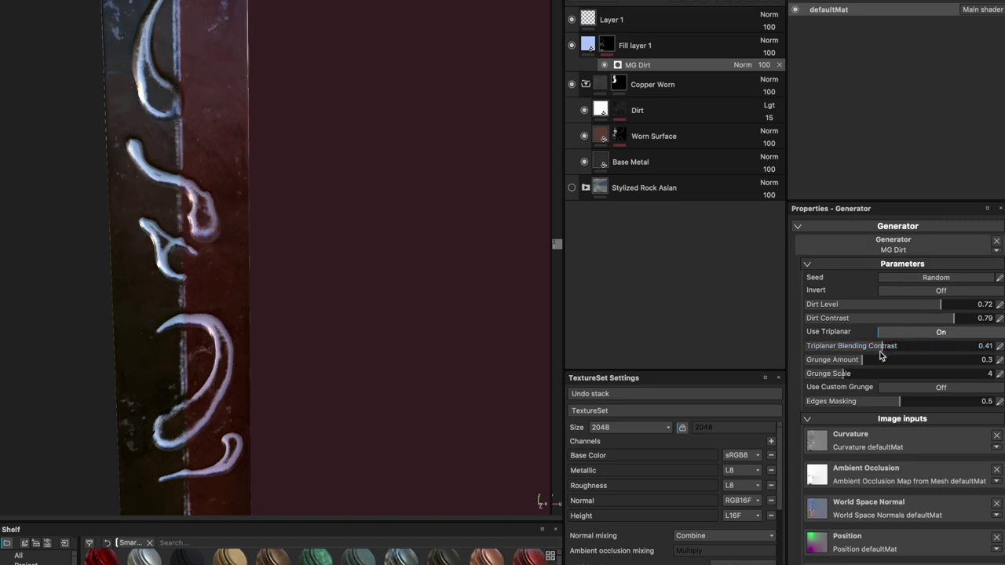
{"action": "double_click", "coordinate": [858, 346]}
{"action": "type", "text": "1"}
{"action": "left_click_drag", "start_coordinate": [867, 365], "coordinate": [907, 365]}
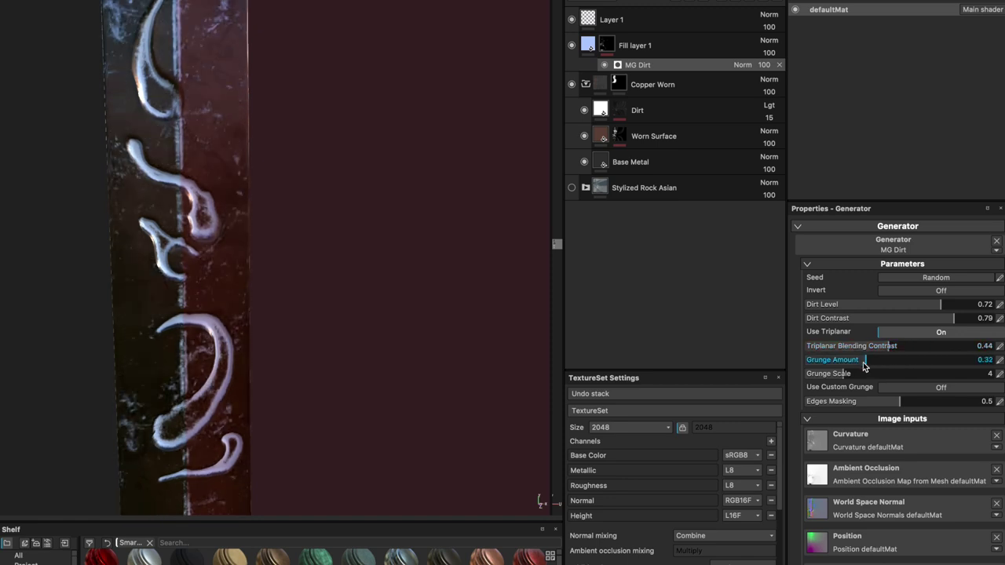
{"action": "key", "text": "f"}
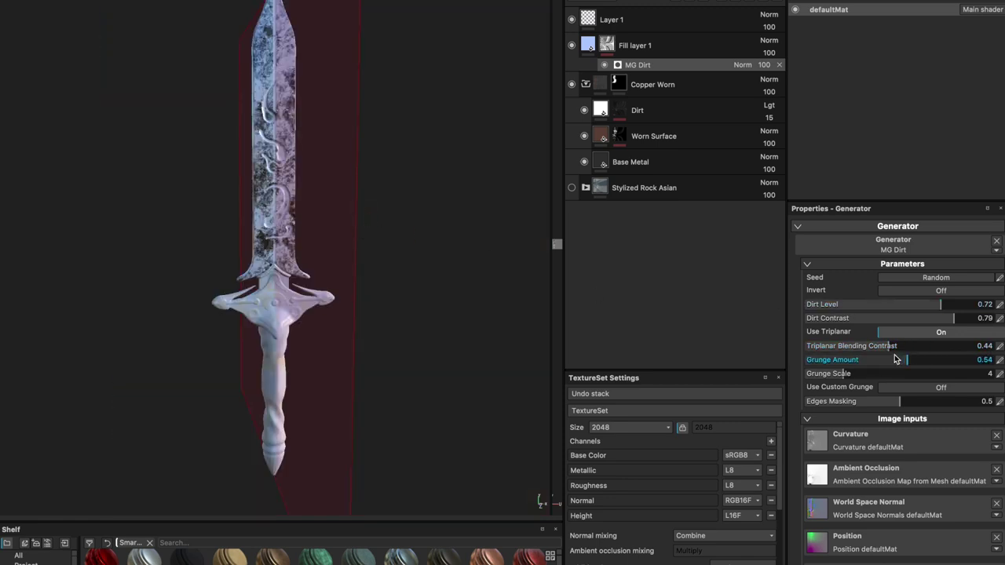
{"action": "left_click_drag", "start_coordinate": [902, 362], "coordinate": [857, 362]}
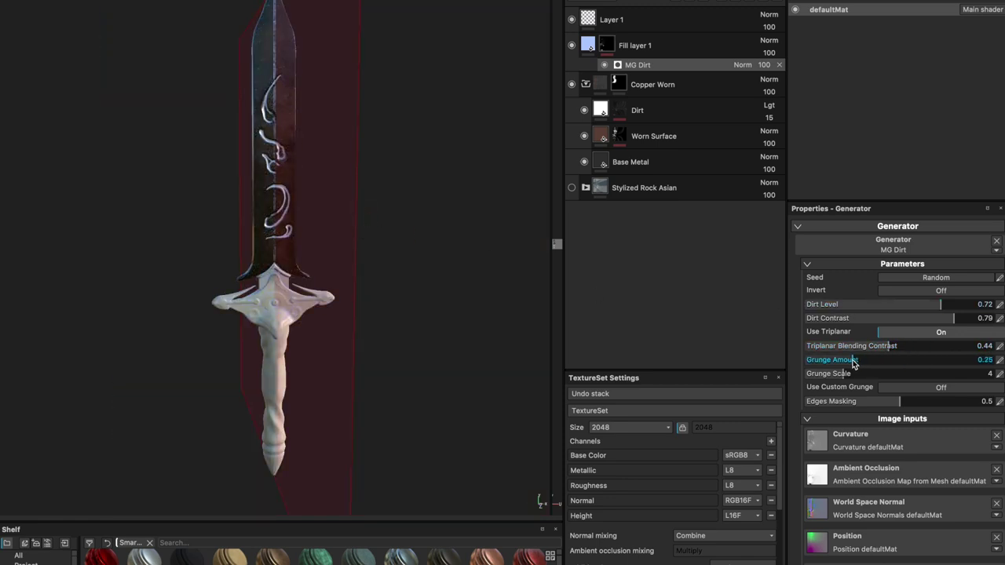
{"action": "scroll", "coordinate": [390, 251], "scroll_direction": "up", "scroll_amount": 2}
{"action": "scroll", "coordinate": [397, 263], "scroll_direction": "up", "scroll_amount": 2}
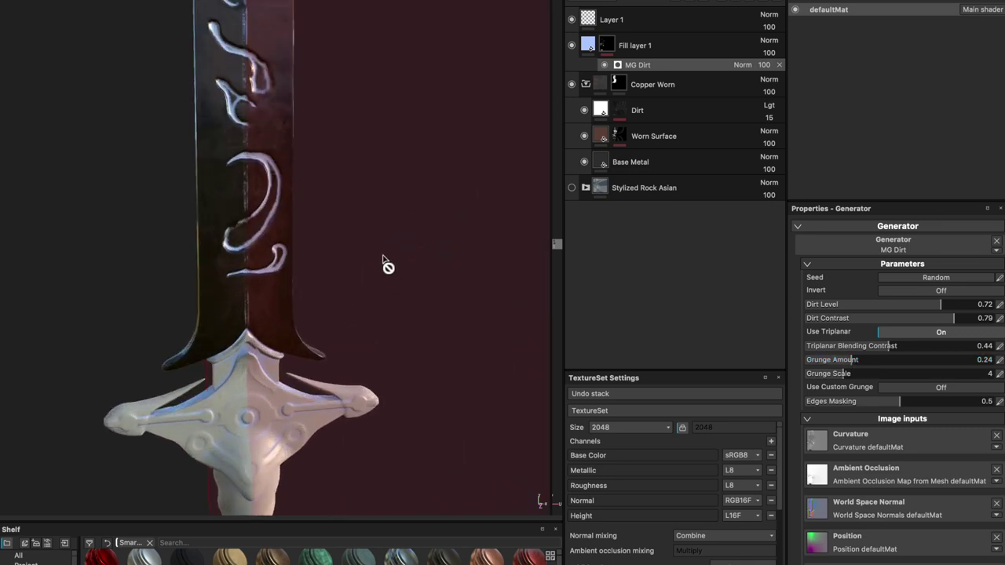
{"action": "scroll", "coordinate": [385, 265], "scroll_direction": "up", "scroll_amount": 2}
{"action": "scroll", "coordinate": [377, 246], "scroll_direction": "up", "scroll_amount": 2}
{"action": "mouse_move", "coordinate": [427, 241]}
{"action": "left_mouse_down", "text": "alt"}
{"action": "mouse_move", "coordinate": [385, 245]}
{"action": "mouse_move", "coordinate": [415, 250]}
{"action": "left_mouse_up", "text": "alt"}
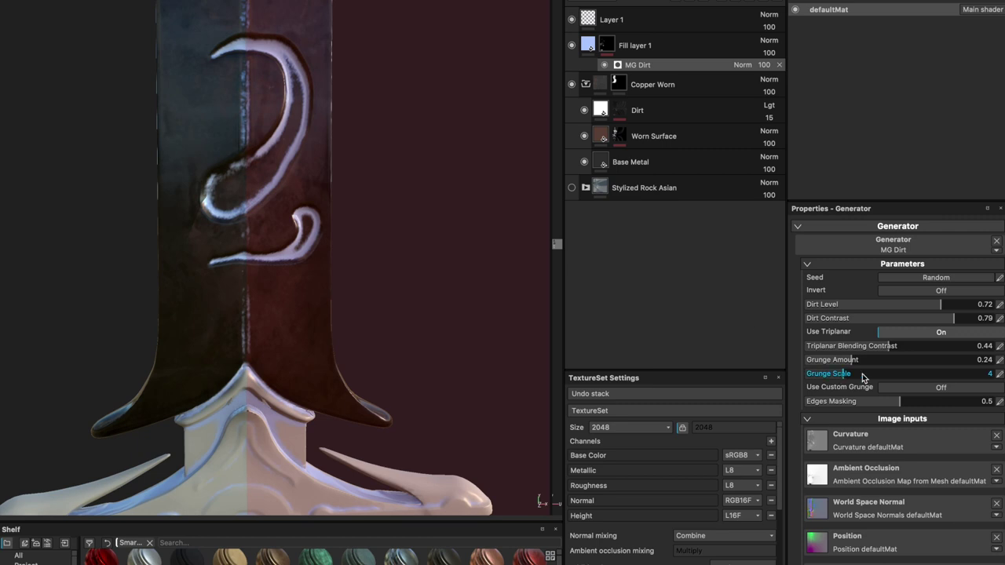
Set grunge scale to 3 and edges masking to 0.4, then reselect Fill layer 1
{"action": "left_click_drag", "start_coordinate": [862, 374], "coordinate": [826, 380]}
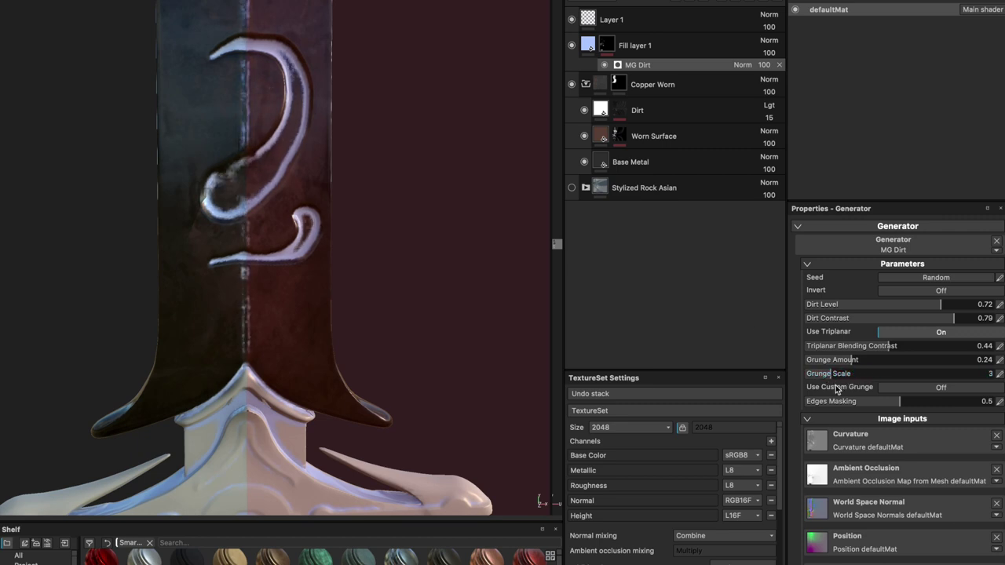
{"action": "left_click_drag", "start_coordinate": [991, 401], "coordinate": [836, 419]}
{"action": "scroll", "coordinate": [355, 250], "scroll_direction": "down", "scroll_amount": 3}
{"action": "scroll", "coordinate": [355, 250], "scroll_direction": "down", "scroll_amount": 2}
{"action": "scroll", "coordinate": [349, 271], "scroll_direction": "up", "scroll_amount": 3}
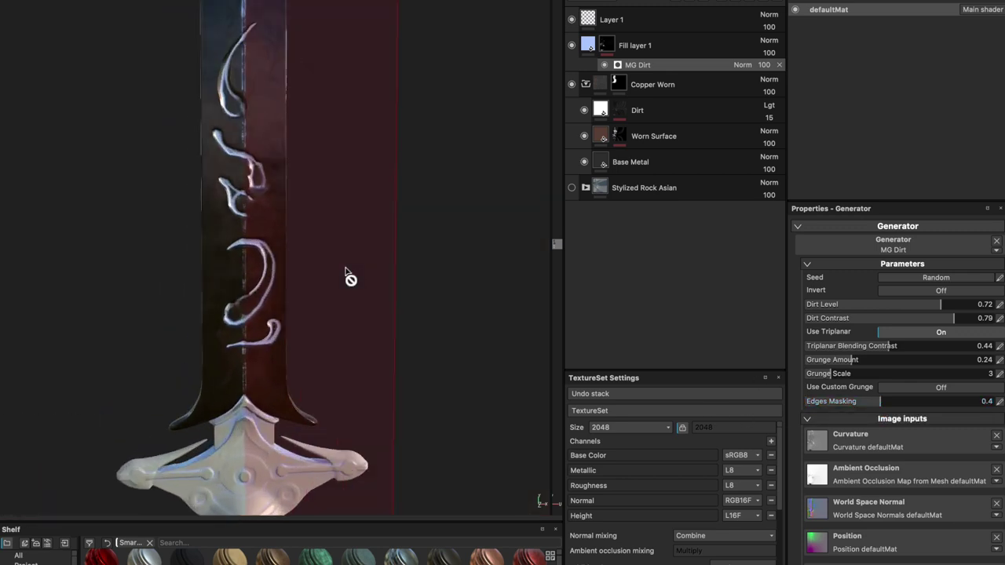
{"action": "scroll", "coordinate": [358, 311], "scroll_direction": "up", "scroll_amount": 1}
{"action": "scroll", "coordinate": [381, 310], "scroll_direction": "up", "scroll_amount": 1}
{"action": "scroll", "coordinate": [416, 236], "scroll_direction": "up", "scroll_amount": 1}
{"action": "scroll", "coordinate": [502, 157], "scroll_direction": "up", "scroll_amount": 1}
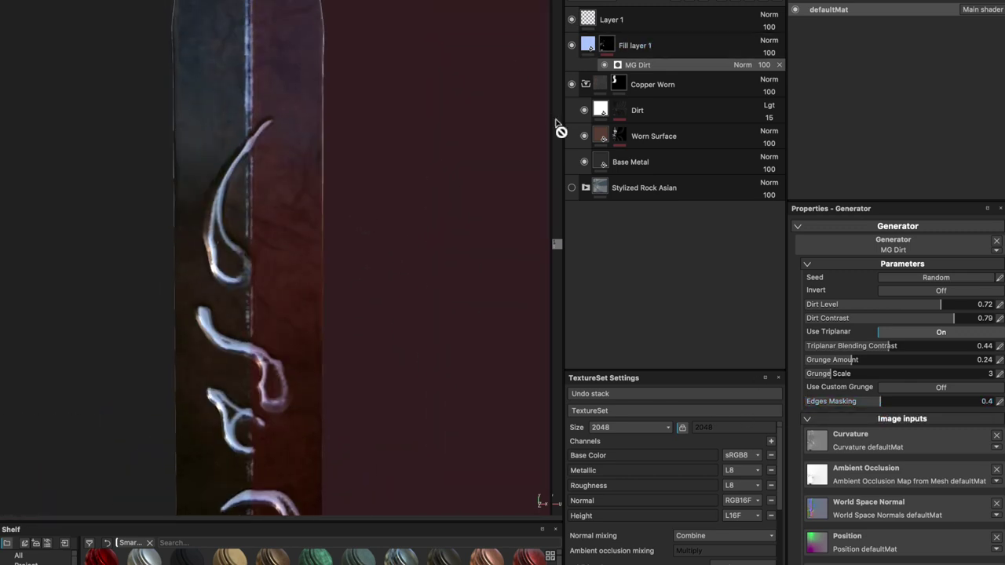
{"action": "left_click", "coordinate": [597, 47]}
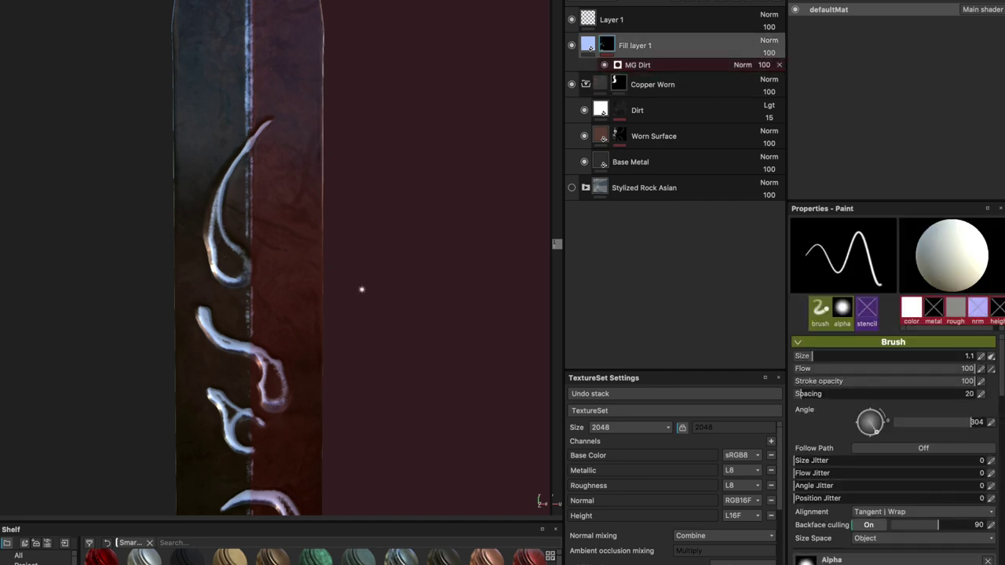
Collapse the Copper Worn folder and toggle Stylized Rock Asian visibility on, then off again
{"action": "scroll", "coordinate": [385, 296], "scroll_direction": "down", "scroll_amount": 2}
{"action": "scroll", "coordinate": [412, 304], "scroll_direction": "down", "scroll_amount": 2}
{"action": "left_click_drag", "start_coordinate": [412, 304], "coordinate": [354, 311], "text": "alt"}
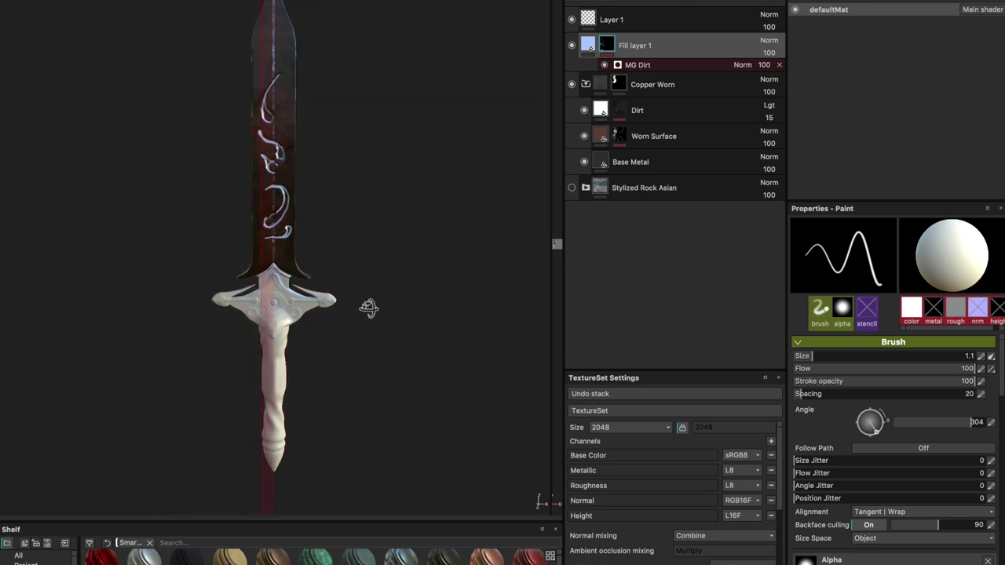
{"action": "left_click", "coordinate": [585, 84]}
{"action": "left_click_drag", "start_coordinate": [395, 198], "coordinate": [370, 198], "text": "alt"}
{"action": "left_click", "coordinate": [573, 111]}
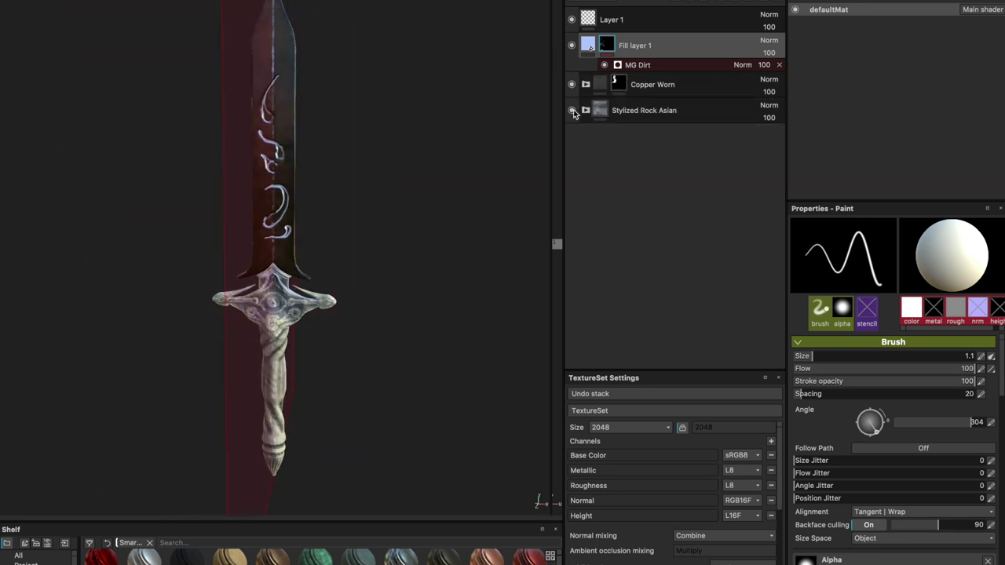
{"action": "mouse_move", "coordinate": [422, 284]}
{"action": "right_mouse_down", "text": "alt"}
{"action": "mouse_move", "coordinate": [440, 326]}
{"action": "mouse_move", "coordinate": [503, 332]}
{"action": "right_mouse_up", "text": "alt"}
{"action": "left_click", "coordinate": [573, 110]}
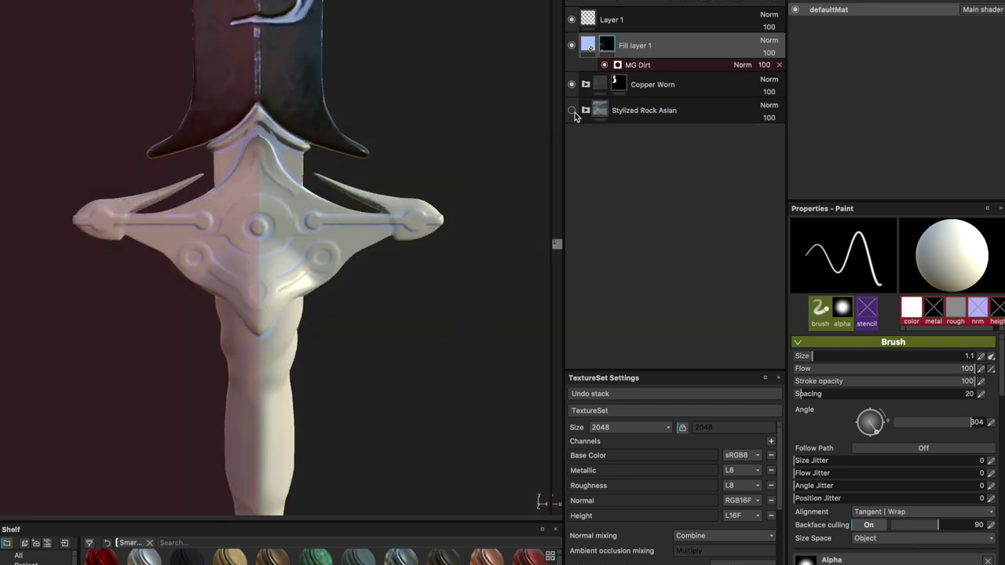
Enlarge the shelf and filter it to show plain Materials instead of smart materials
{"action": "left_click_drag", "start_coordinate": [306, 521], "coordinate": [307, 428]}
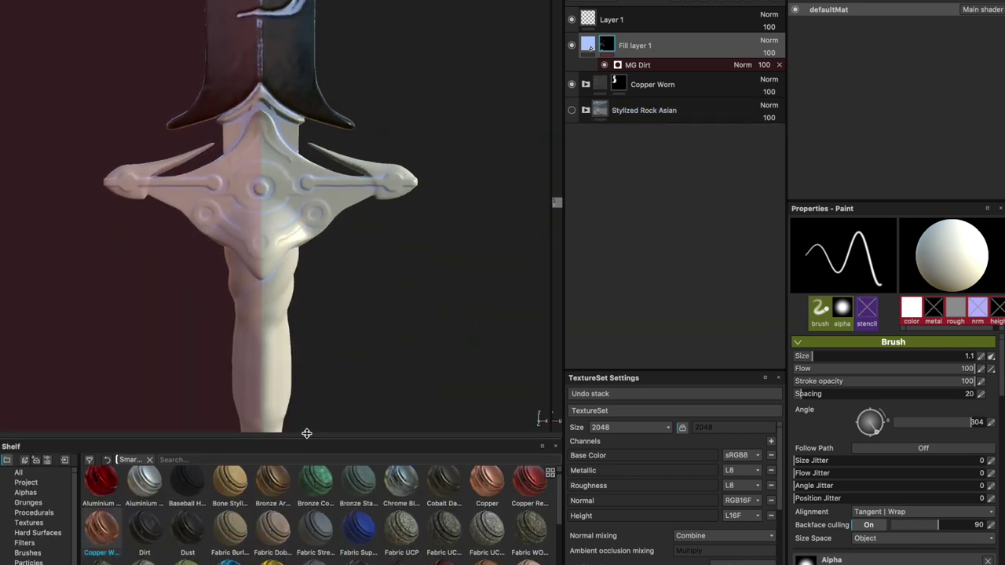
{"action": "scroll", "coordinate": [283, 514], "scroll_direction": "down", "scroll_amount": 2}
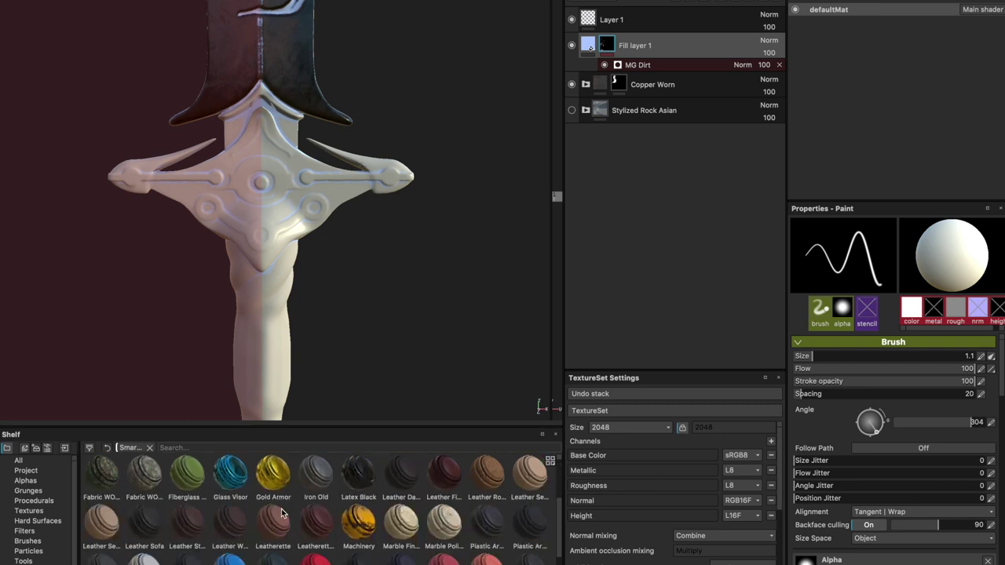
{"action": "scroll", "coordinate": [306, 513], "scroll_direction": "down", "scroll_amount": 1}
{"action": "scroll", "coordinate": [333, 512], "scroll_direction": "down", "scroll_amount": 1}
{"action": "scroll", "coordinate": [333, 512], "scroll_direction": "up", "scroll_amount": 1}
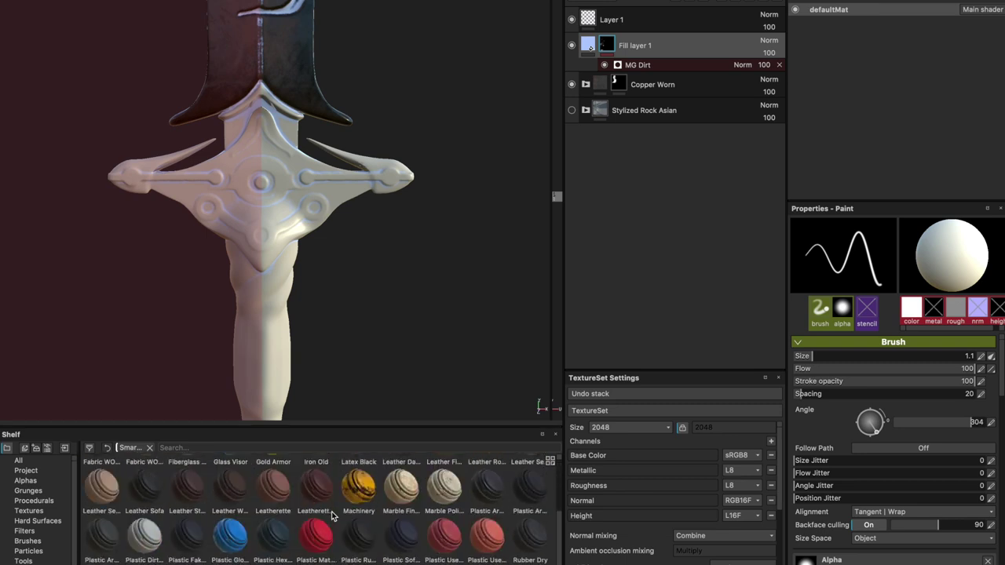
{"action": "scroll", "coordinate": [332, 511], "scroll_direction": "up", "scroll_amount": 3}
{"action": "scroll", "coordinate": [259, 518], "scroll_direction": "down", "scroll_amount": 1}
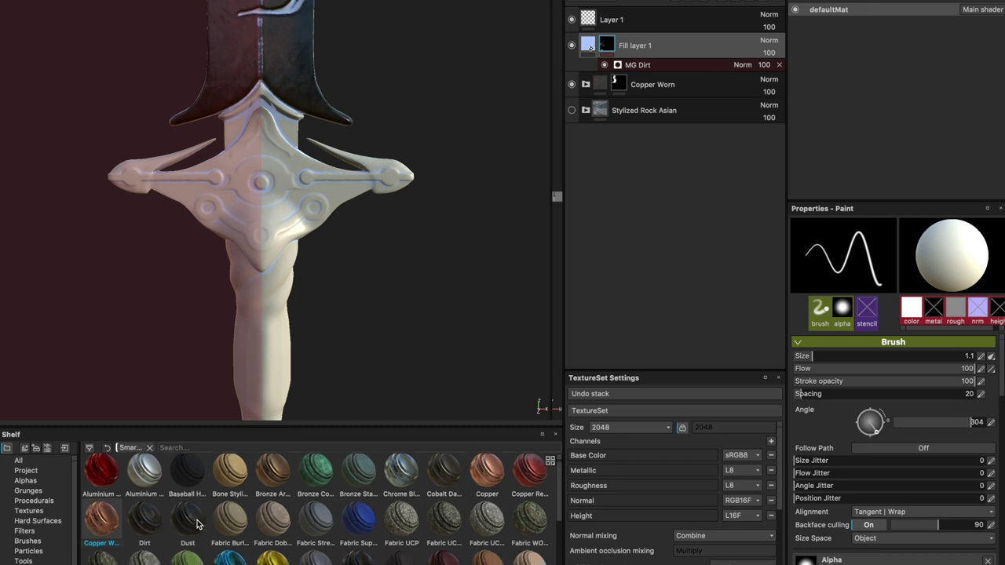
{"action": "left_click", "coordinate": [35, 562]}
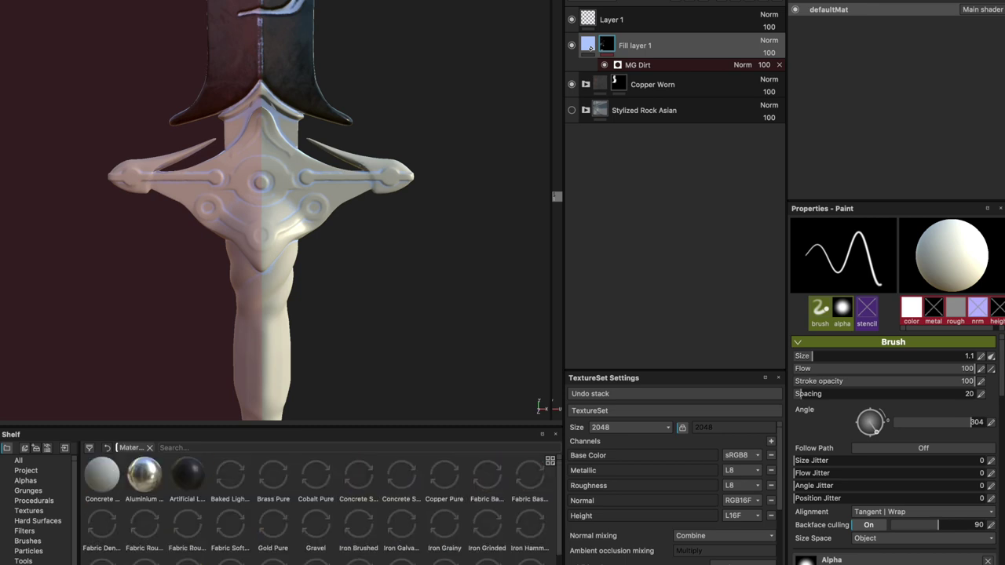
{"action": "scroll", "coordinate": [462, 516], "scroll_direction": "down", "scroll_amount": 2}
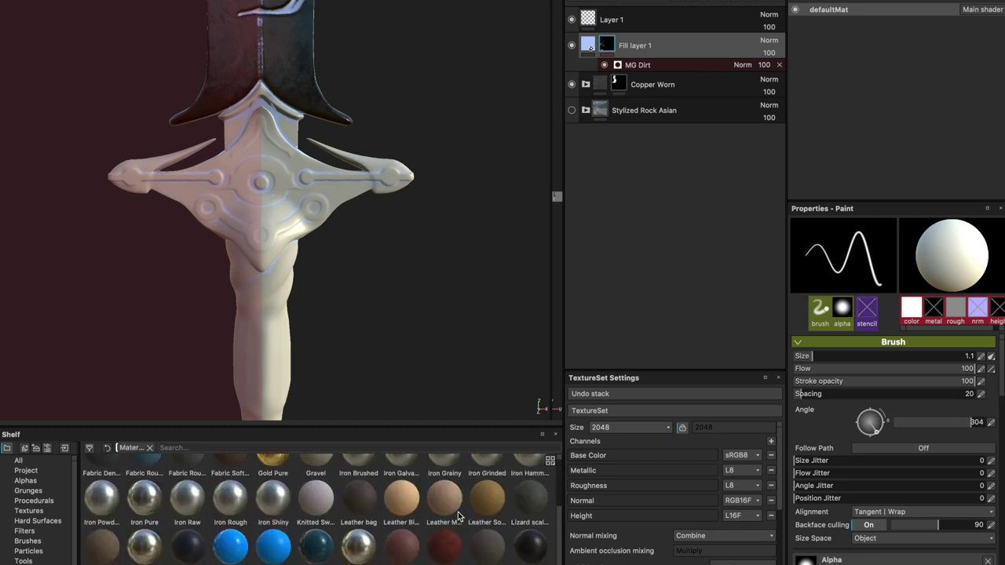
{"action": "scroll", "coordinate": [445, 516], "scroll_direction": "down", "scroll_amount": 1}
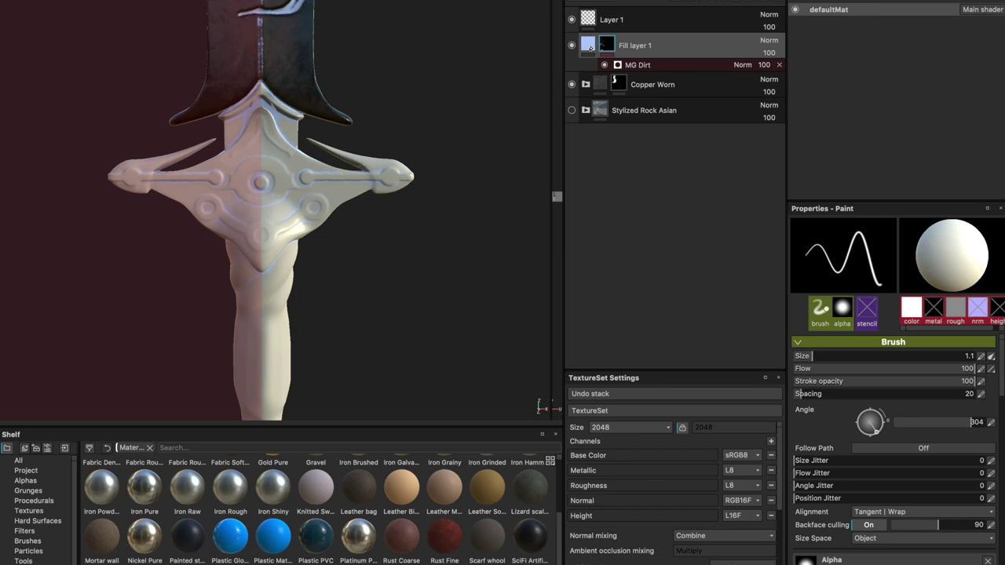
Drop Steel Rust and Wear from the shelf into the stack beneath Copper Worn
{"action": "mouse_move", "coordinate": [677, 189]}
{"action": "left_mouse_down"}
{"action": "mouse_move", "coordinate": [656, 85]}
{"action": "mouse_move", "coordinate": [684, 110]}
{"action": "left_mouse_up"}
{"action": "left_click_drag", "start_coordinate": [684, 123], "coordinate": [682, 126]}
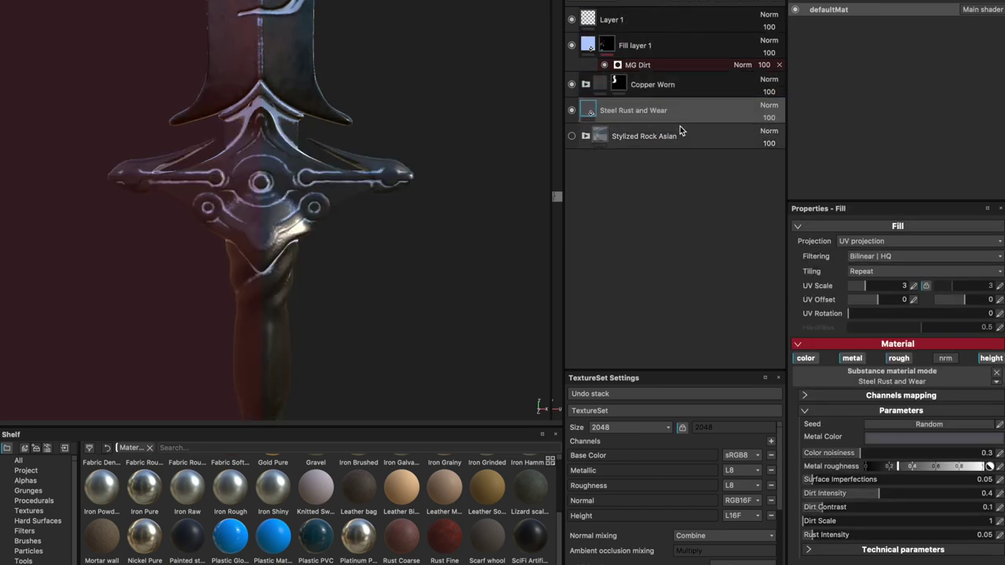
{"action": "mouse_move", "coordinate": [399, 176]}
{"action": "left_mouse_down", "text": "alt"}
{"action": "mouse_move", "coordinate": [428, 234]}
{"action": "mouse_move", "coordinate": [525, 183]}
{"action": "left_mouse_up", "text": "alt"}
{"action": "scroll", "coordinate": [432, 244], "scroll_direction": "up", "scroll_amount": 3}
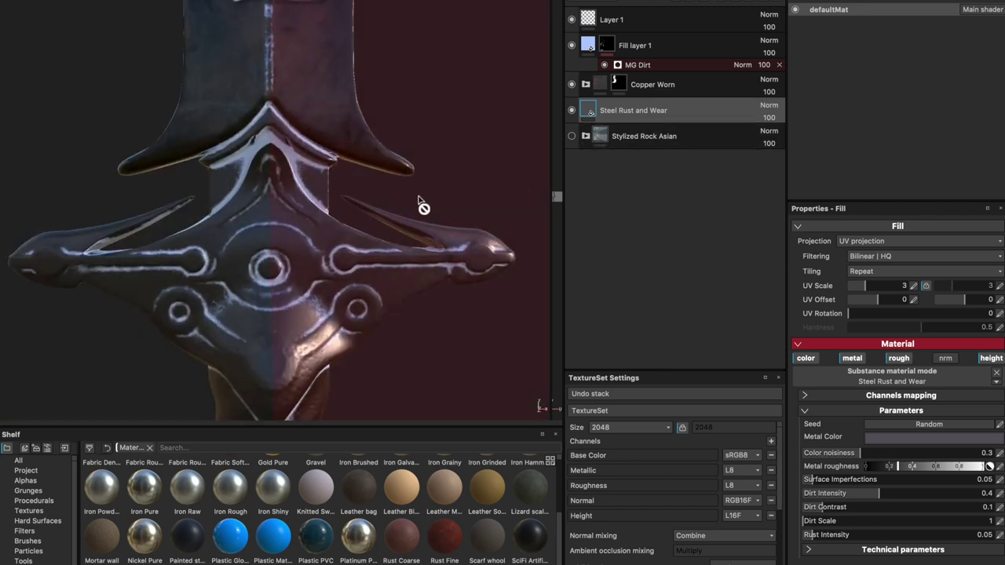
{"action": "scroll", "coordinate": [421, 205], "scroll_direction": "down", "scroll_amount": 3}
{"action": "left_click_drag", "start_coordinate": [438, 202], "coordinate": [409, 215], "text": "alt"}
{"action": "scroll", "coordinate": [358, 264], "scroll_direction": "up", "scroll_amount": 3}
Give the Gold Pure layer a black mask
{"action": "scroll", "coordinate": [189, 532], "scroll_direction": "up", "scroll_amount": 1}
{"action": "scroll", "coordinate": [227, 532], "scroll_direction": "up", "scroll_amount": 3}
{"action": "left_click_drag", "start_coordinate": [272, 527], "coordinate": [635, 96]}
{"action": "right_click", "coordinate": [638, 110]}
{"action": "left_click", "coordinate": [668, 131]}
Paint the guard's centre gem, outer gems and straight lines to the tips gold
{"action": "scroll", "coordinate": [54, 215], "scroll_direction": "up", "scroll_amount": 3}
{"action": "left_click_drag", "start_coordinate": [54, 214], "coordinate": [106, 261], "text": "alt"}
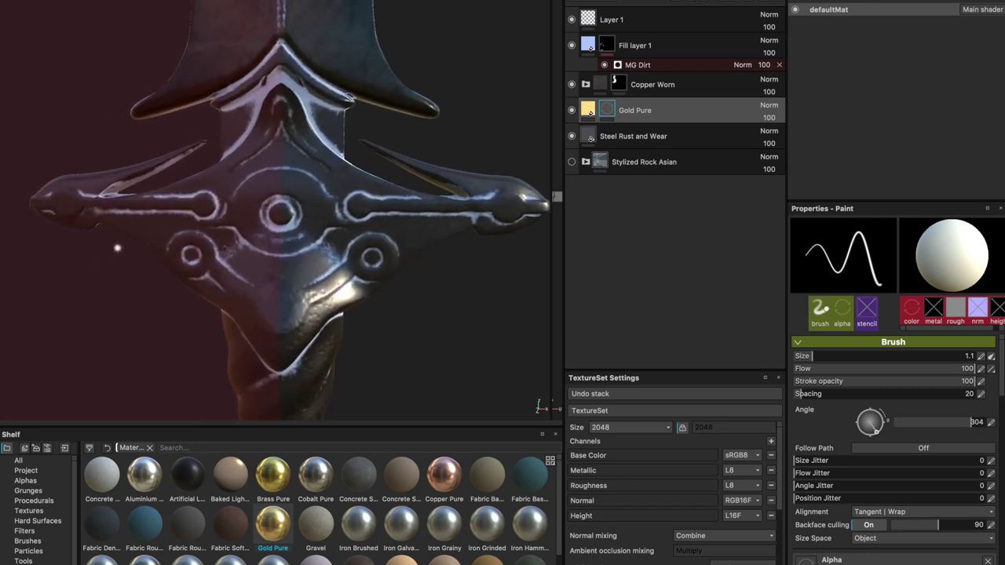
{"action": "right_click_drag", "start_coordinate": [206, 206], "coordinate": [204, 205], "text": "ctrl"}
{"action": "left_click", "coordinate": [281, 210]}
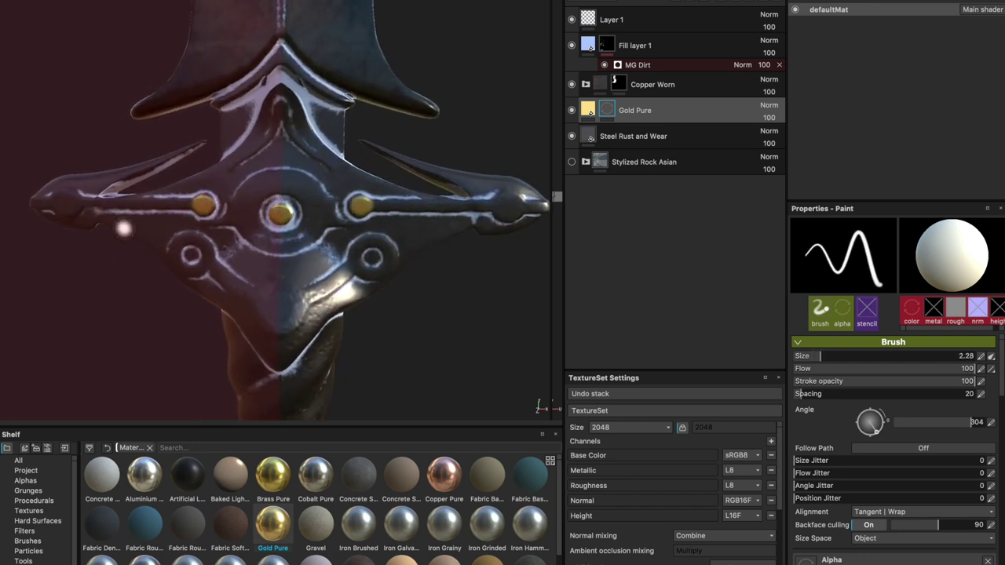
{"action": "right_click_drag", "start_coordinate": [67, 206], "coordinate": [70, 206], "text": "ctrl"}
{"action": "left_click", "coordinate": [67, 206]}
{"action": "left_click", "coordinate": [507, 205]}
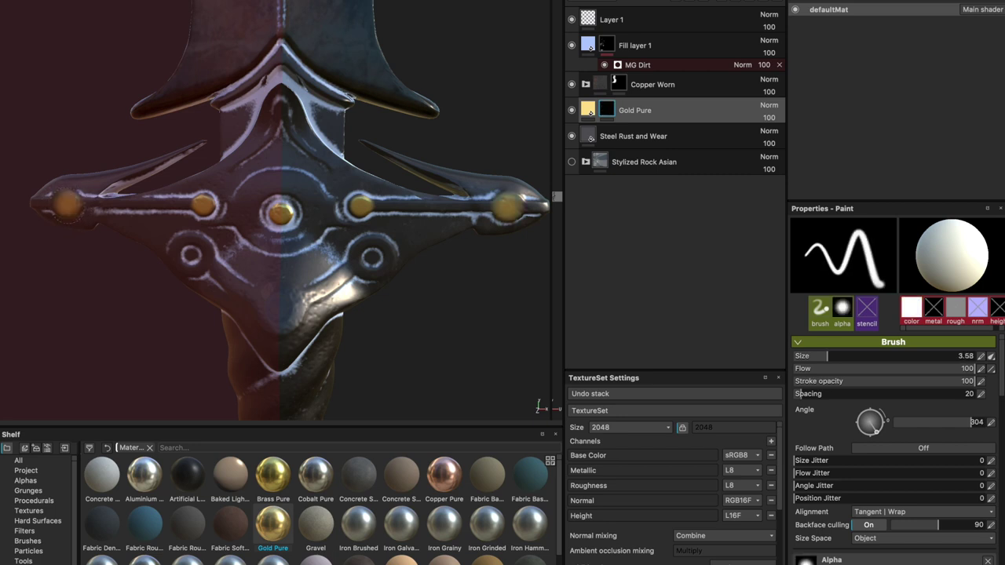
{"action": "right_click_drag", "start_coordinate": [68, 207], "coordinate": [66, 206], "text": "ctrl"}
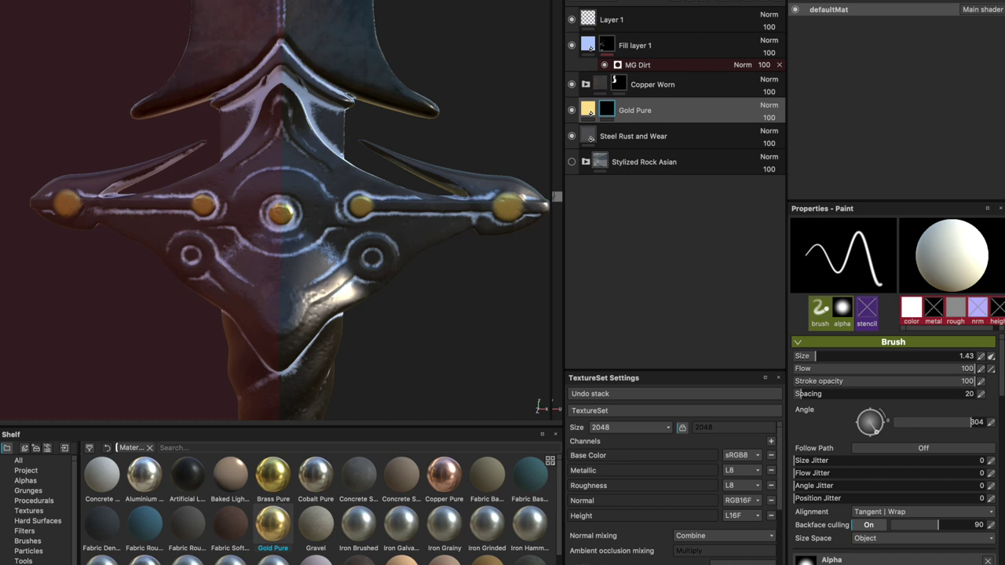
{"action": "left_click", "coordinate": [198, 205], "text": "shift"}
{"action": "left_click", "coordinate": [30, 205], "text": "shift"}
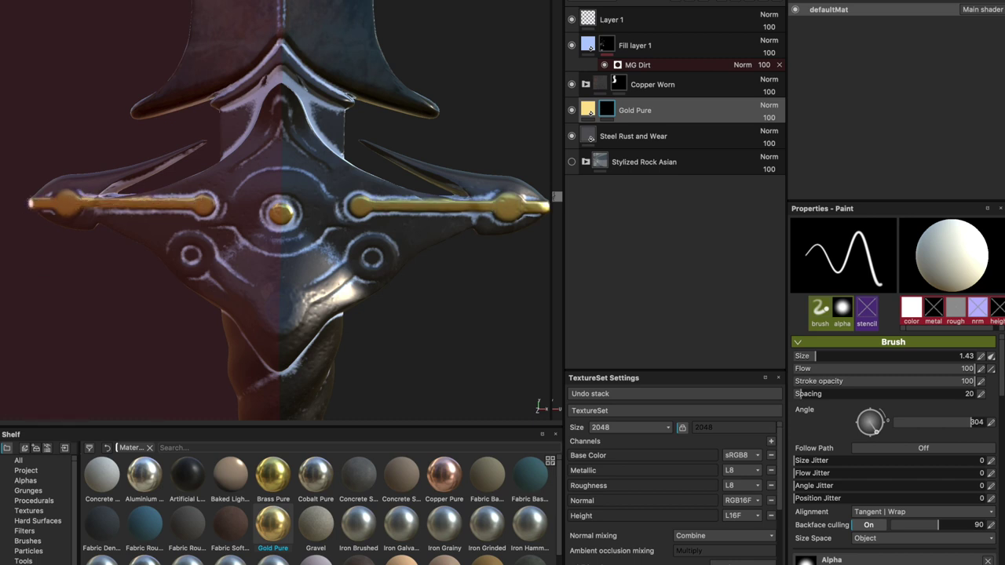
Gild the side rings and a stroke below the left ring, then set up erasing
{"action": "right_click_drag", "start_coordinate": [181, 246], "coordinate": [191, 257], "text": "ctrl"}
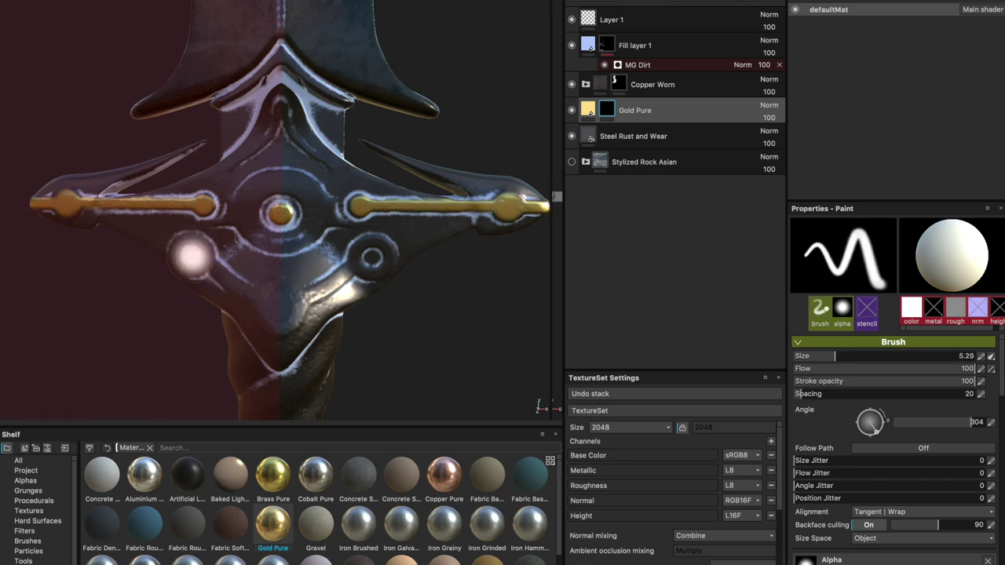
{"action": "left_click", "coordinate": [191, 257]}
{"action": "right_click_drag", "start_coordinate": [191, 257], "coordinate": [193, 257], "text": "ctrl"}
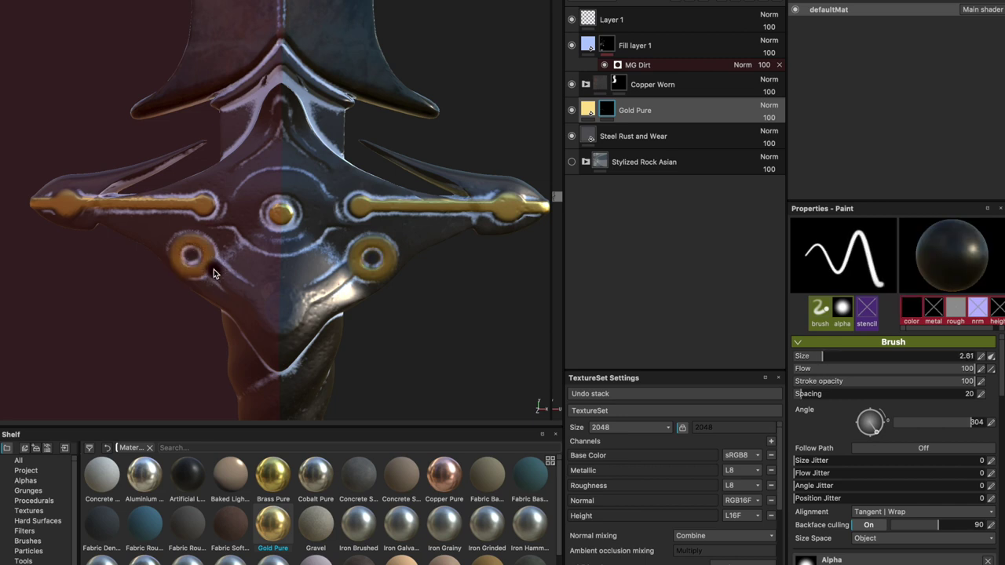
{"action": "left_click_drag", "start_coordinate": [209, 261], "coordinate": [255, 299]}
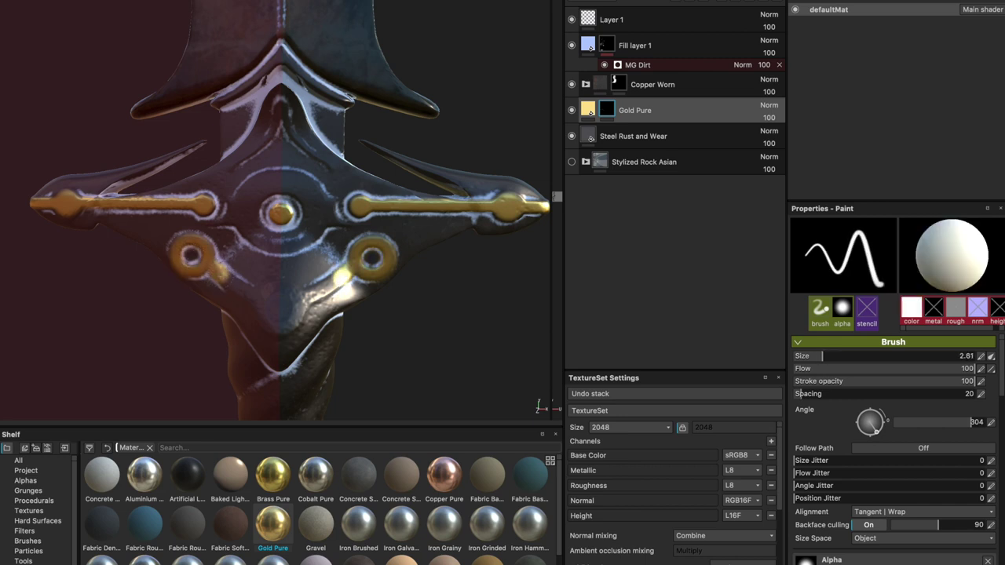
{"action": "key", "text": "ctrl+z"}
{"action": "right_click_drag", "start_coordinate": [212, 269], "coordinate": [206, 269], "text": "ctrl"}
{"action": "mouse_move", "coordinate": [246, 291]}
{"action": "left_mouse_down"}
{"action": "mouse_move", "coordinate": [257, 296]}
{"action": "mouse_move", "coordinate": [227, 285]}
{"action": "left_mouse_up"}
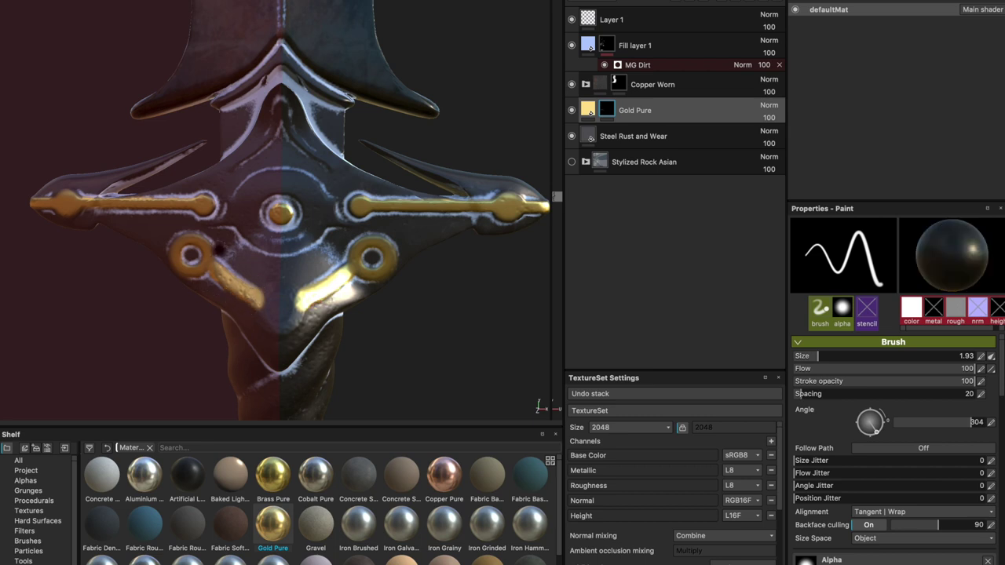
{"action": "right_click_drag", "start_coordinate": [278, 302], "coordinate": [314, 302], "text": "ctrl"}
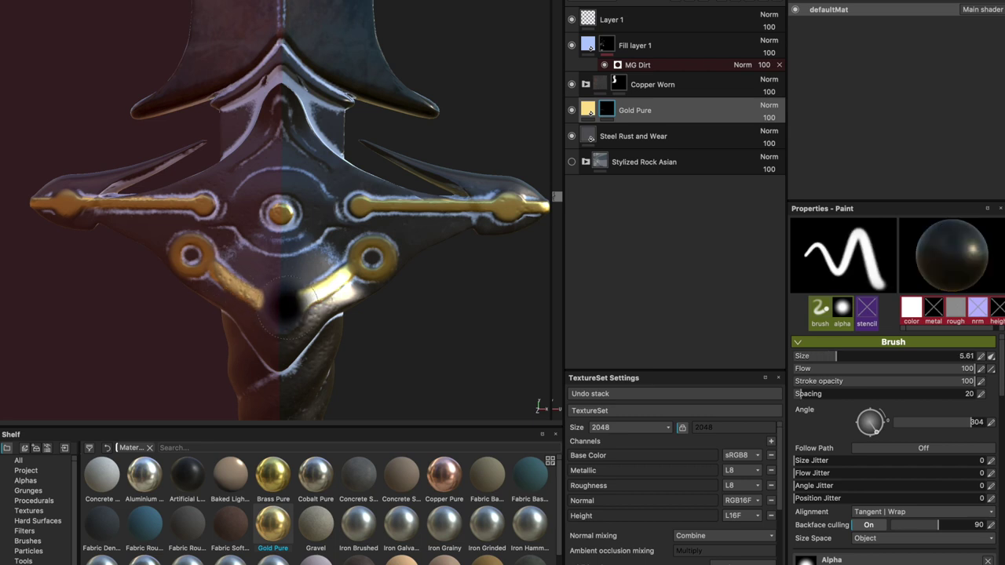
{"action": "key", "text": "x"}
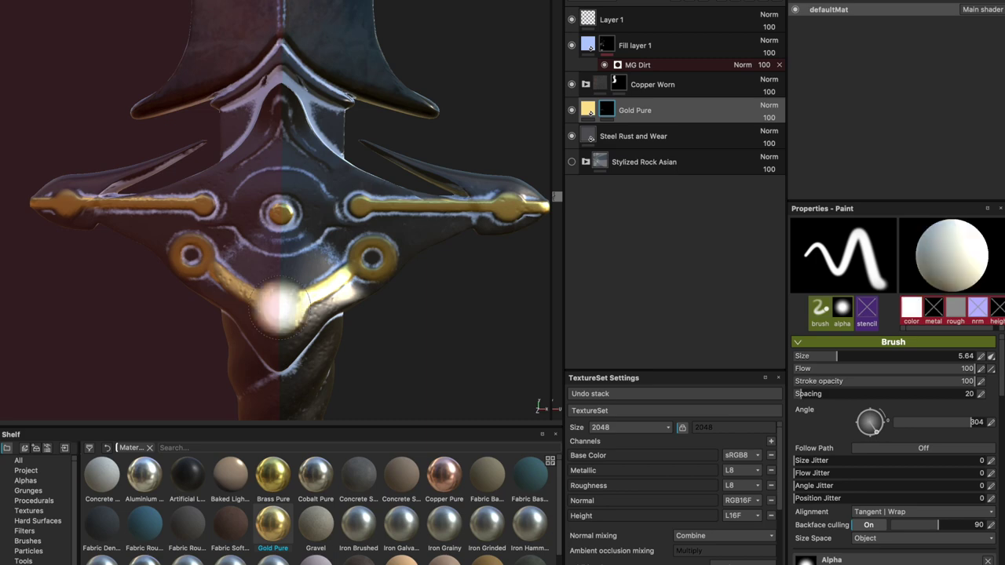
{"action": "key", "text": "x"}
{"action": "right_click_drag", "start_coordinate": [279, 306], "coordinate": [255, 307], "text": "ctrl"}
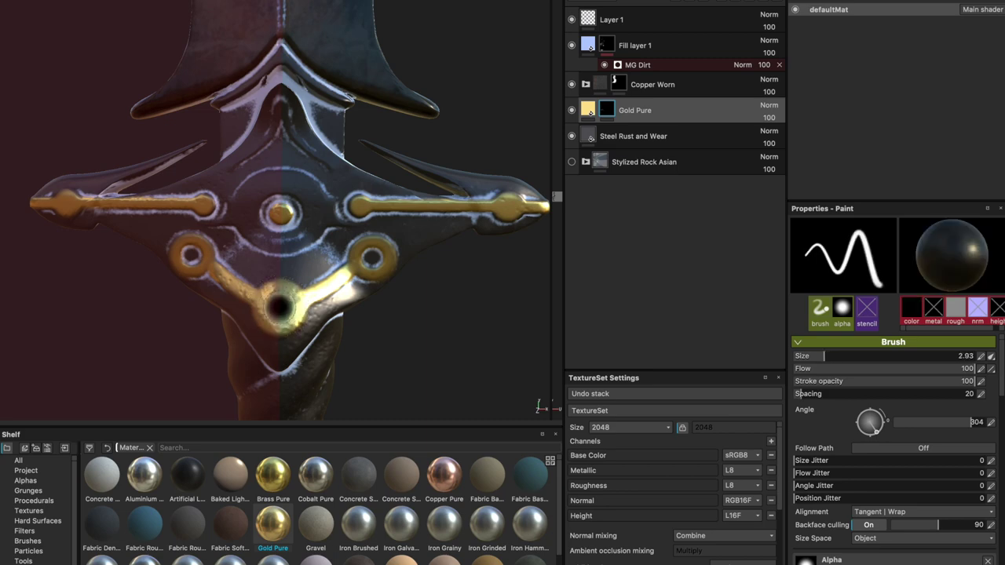
{"action": "scroll", "coordinate": [415, 318], "scroll_direction": "down", "scroll_amount": 2}
Switch back to painting gold, brush about 2, and orbit so the guard arm points left
{"action": "mouse_move", "coordinate": [415, 318]}
{"action": "left_mouse_down", "text": "alt"}
{"action": "mouse_move", "coordinate": [402, 303]}
{"action": "mouse_move", "coordinate": [337, 303]}
{"action": "left_mouse_up", "text": "alt"}
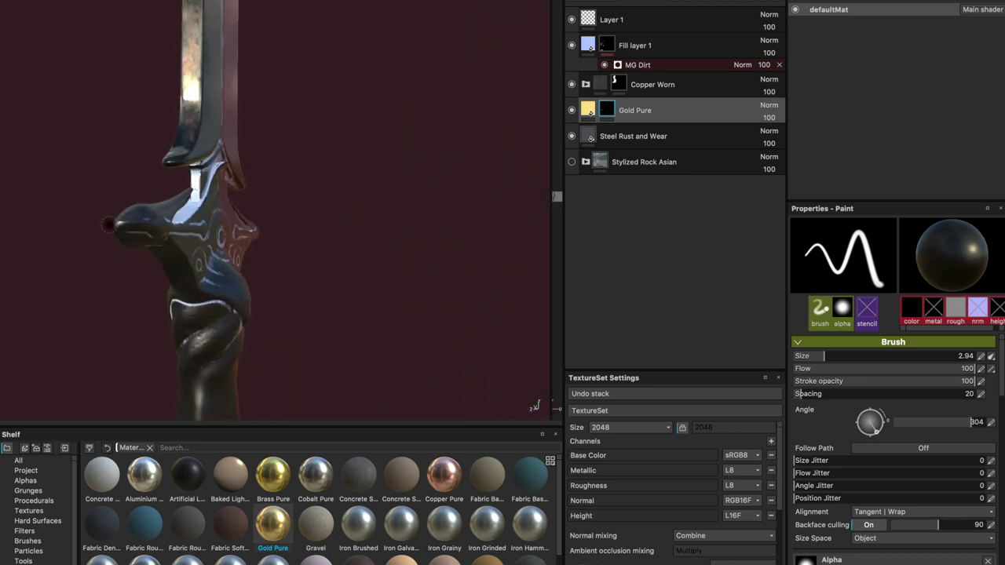
{"action": "key", "text": "x"}
{"action": "right_click_drag", "start_coordinate": [112, 225], "coordinate": [115, 227], "text": "ctrl"}
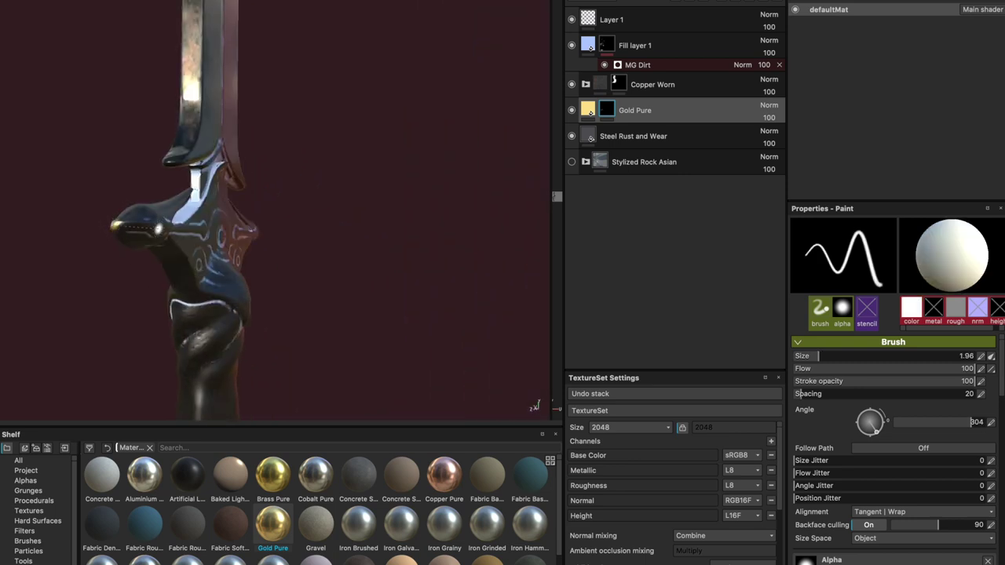
{"action": "left_click_drag", "start_coordinate": [112, 225], "coordinate": [86, 272], "text": "alt"}
{"action": "scroll", "coordinate": [85, 272], "scroll_direction": "down", "scroll_amount": 2}
{"action": "scroll", "coordinate": [157, 260], "scroll_direction": "up", "scroll_amount": 2}
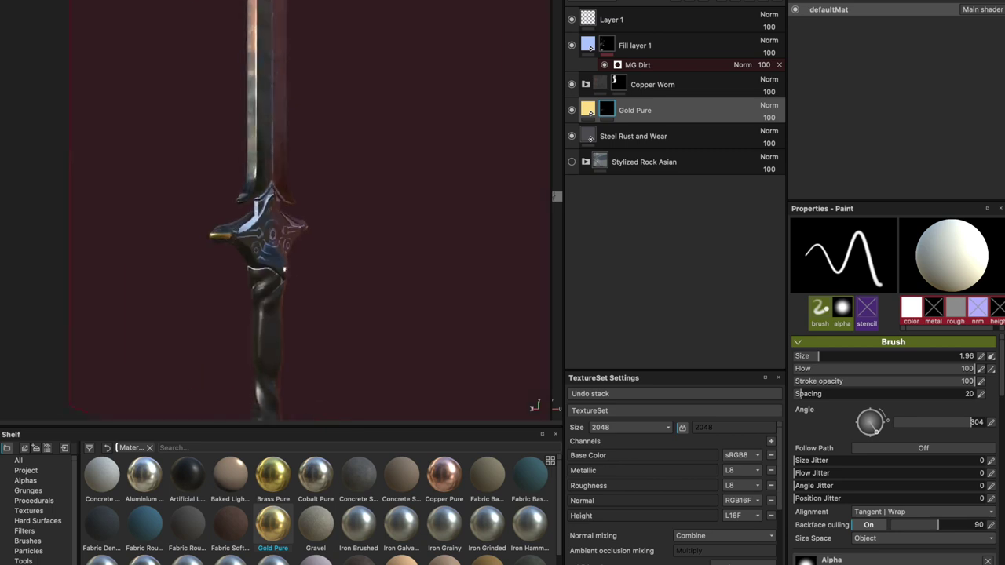
{"action": "left_click_drag", "start_coordinate": [157, 259], "coordinate": [191, 246], "text": "alt"}
{"action": "scroll", "coordinate": [191, 245], "scroll_direction": "up", "scroll_amount": 2}
{"action": "scroll", "coordinate": [168, 260], "scroll_direction": "up", "scroll_amount": 2}
{"action": "scroll", "coordinate": [168, 236], "scroll_direction": "up", "scroll_amount": 2}
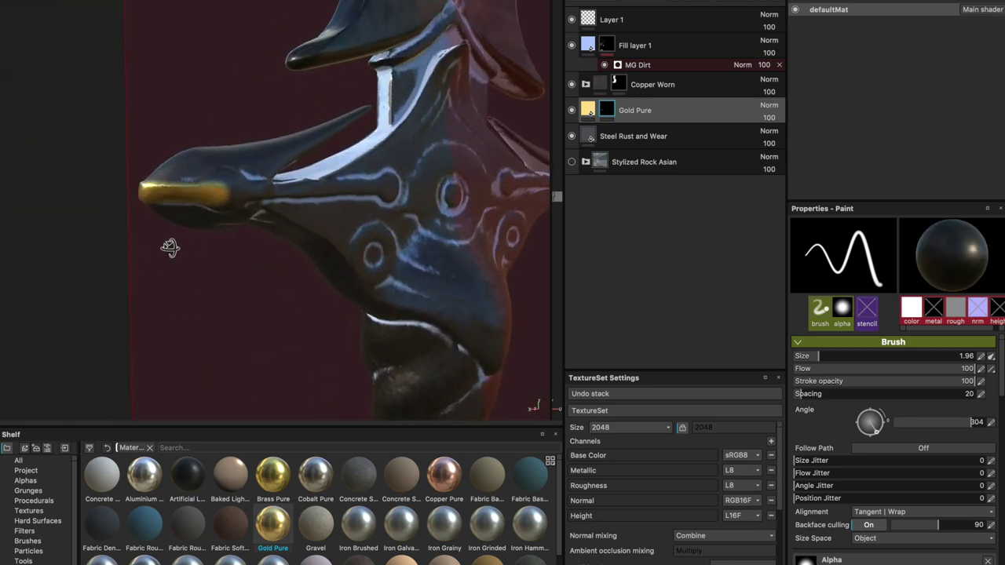
{"action": "left_click_drag", "start_coordinate": [168, 247], "coordinate": [224, 188], "text": "alt"}
Paint the guard arm tip gold with a straight gold line running in from it
{"action": "right_click_drag", "start_coordinate": [224, 189], "coordinate": [224, 188], "text": "ctrl"}
{"action": "left_click", "coordinate": [227, 189]}
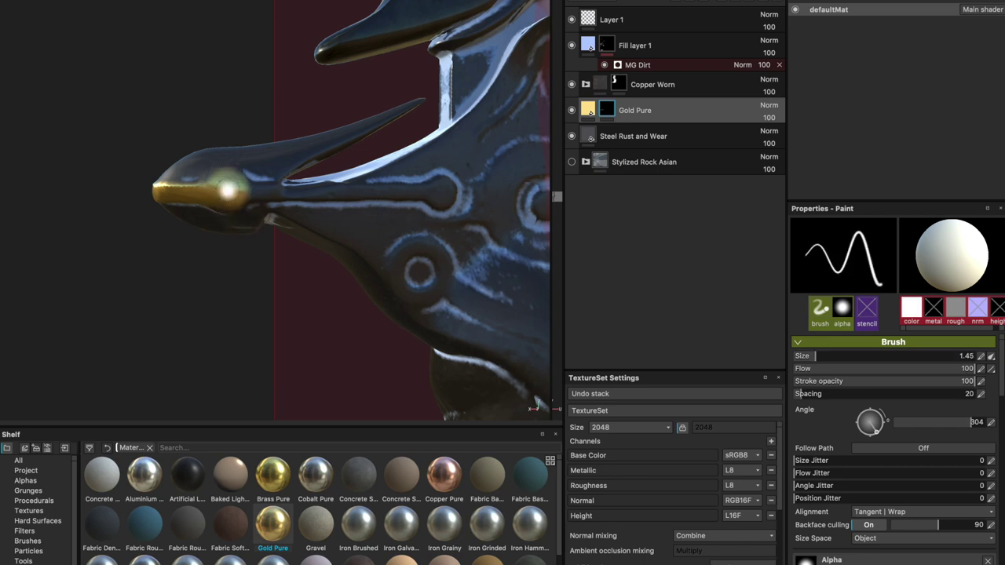
{"action": "left_click", "coordinate": [442, 192], "text": "shift"}
{"action": "right_click_drag", "start_coordinate": [442, 192], "coordinate": [444, 192], "text": "ctrl"}
{"action": "mouse_move", "coordinate": [442, 193]}
{"action": "left_mouse_down", "text": "alt"}
{"action": "mouse_move", "coordinate": [235, 274]}
{"action": "mouse_move", "coordinate": [352, 258]}
{"action": "mouse_move", "coordinate": [269, 217]}
{"action": "left_mouse_up", "text": "alt"}
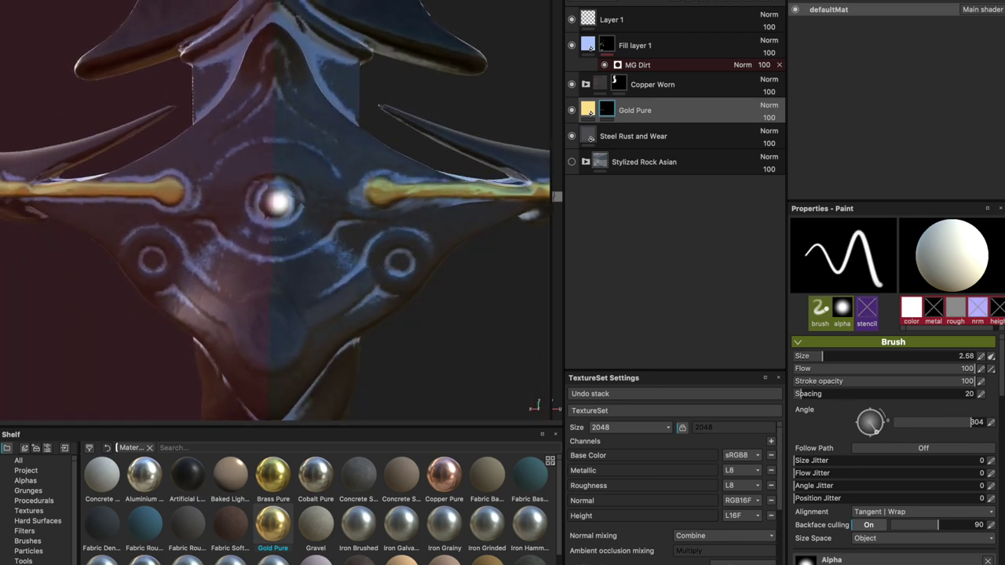
Paint the central and side rings gold, then erase spill inside the lower ring
{"action": "left_click", "coordinate": [273, 202]}
{"action": "right_click_drag", "start_coordinate": [152, 256], "coordinate": [142, 255], "text": "ctrl"}
{"action": "left_click", "coordinate": [151, 255]}
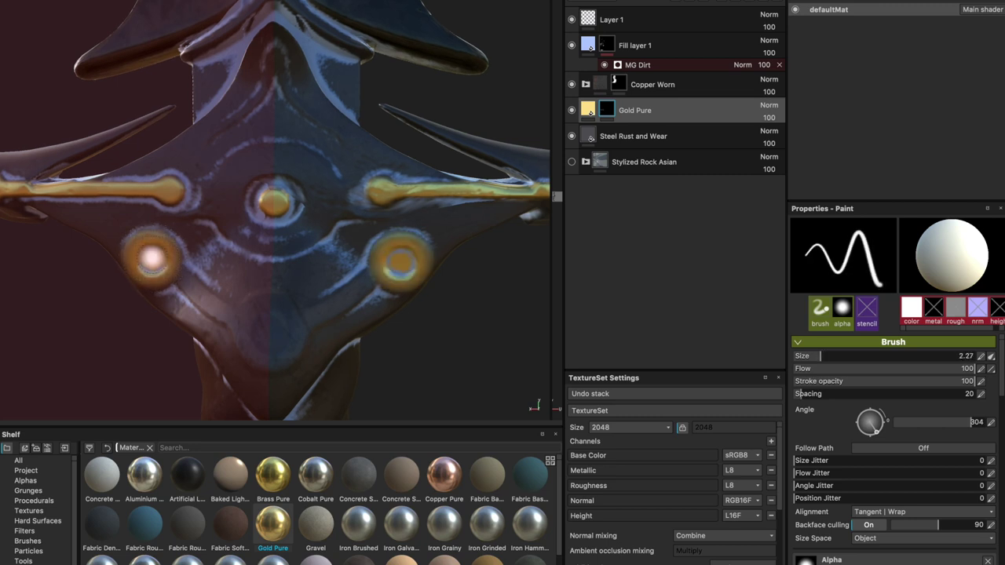
{"action": "left_click", "coordinate": [152, 255]}
{"action": "left_click_drag", "start_coordinate": [182, 271], "coordinate": [238, 323]}
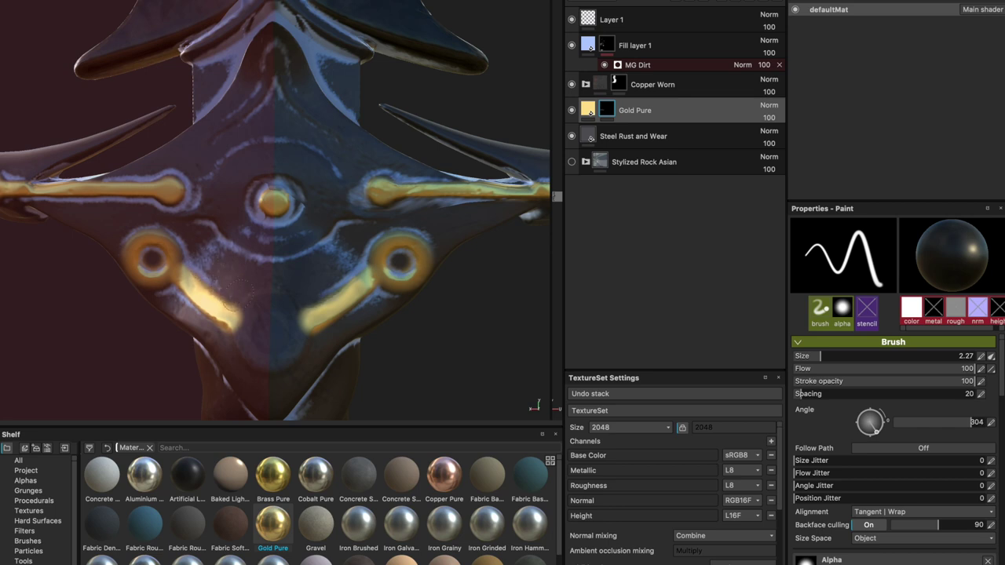
{"action": "right_click_drag", "start_coordinate": [271, 329], "coordinate": [281, 330], "text": "ctrl"}
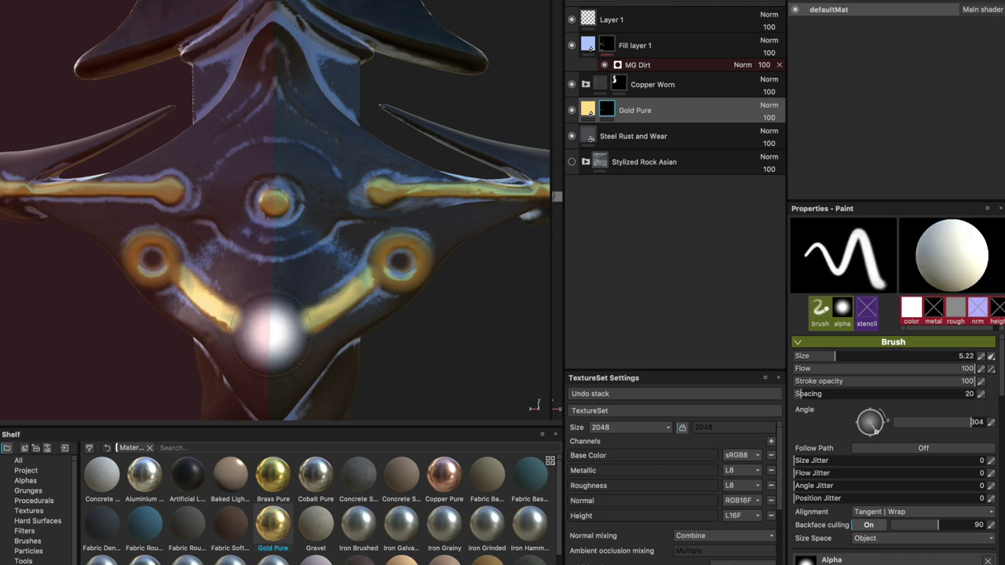
{"action": "key", "text": "x"}
{"action": "right_click_drag", "start_coordinate": [271, 330], "coordinate": [261, 330], "text": "ctrl"}
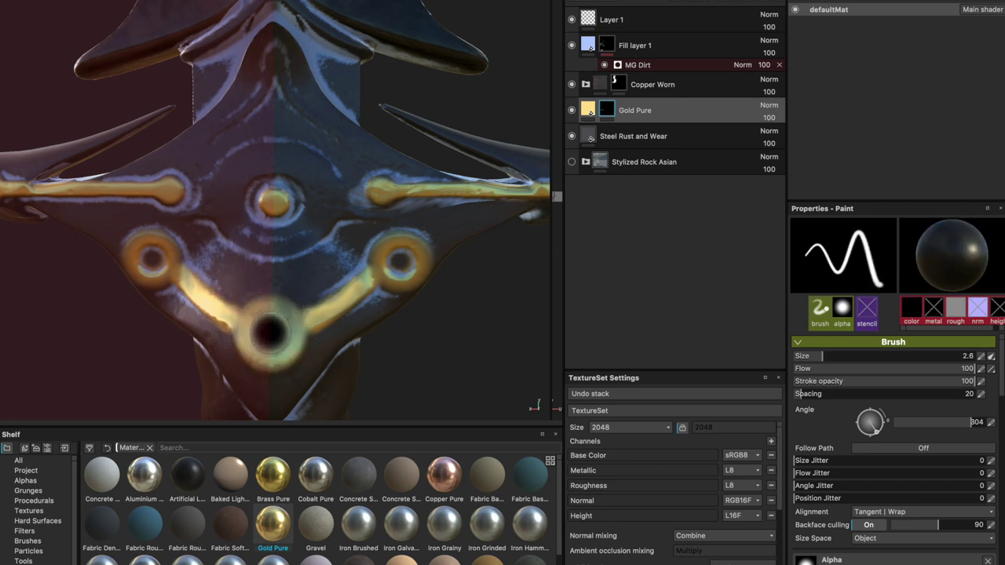
{"action": "key", "text": "x"}
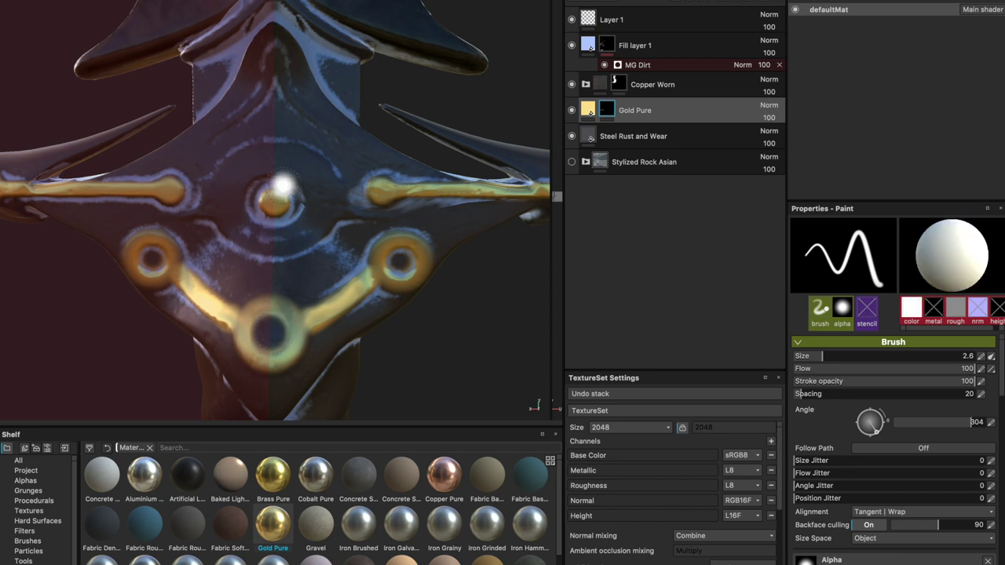
Paint a gold band around the centre boss, fill the gap below the left bar, and reframe
{"action": "right_click_drag", "start_coordinate": [274, 196], "coordinate": [266, 197], "text": "ctrl"}
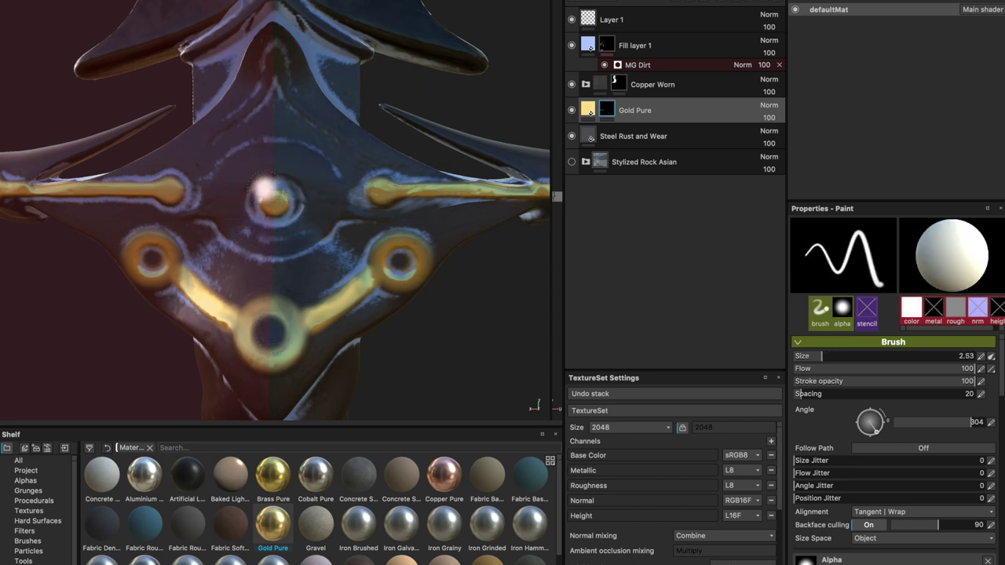
{"action": "right_click_drag", "start_coordinate": [271, 161], "coordinate": [275, 161], "text": "ctrl"}
{"action": "mouse_move", "coordinate": [271, 153]}
{"action": "left_mouse_down"}
{"action": "mouse_move", "coordinate": [236, 179]}
{"action": "mouse_move", "coordinate": [229, 219]}
{"action": "left_mouse_up"}
{"action": "right_click_drag", "start_coordinate": [232, 220], "coordinate": [228, 220], "text": "ctrl"}
{"action": "left_click_drag", "start_coordinate": [229, 221], "coordinate": [267, 249]}
{"action": "right_click_drag", "start_coordinate": [224, 192], "coordinate": [219, 187], "text": "ctrl"}
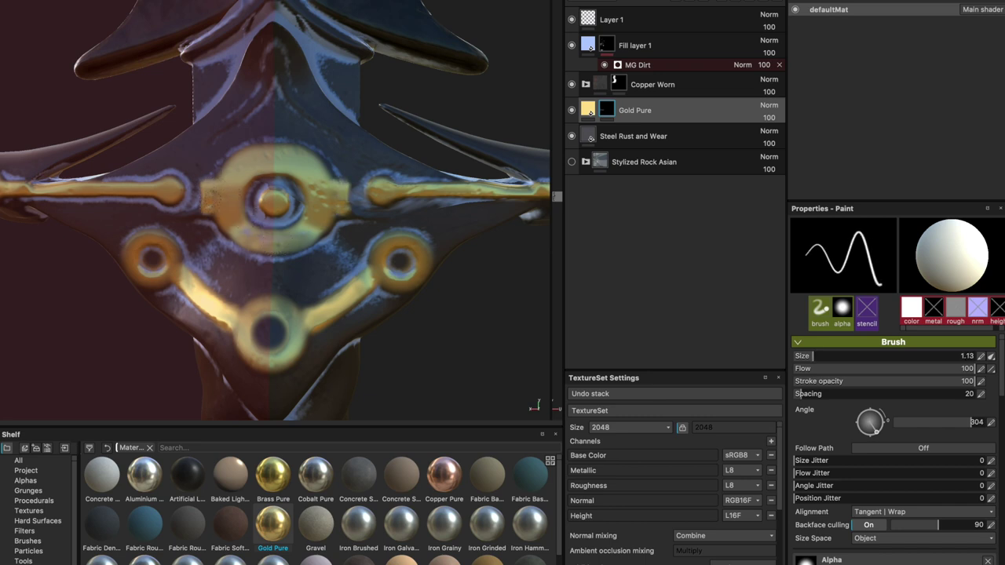
{"action": "right_click_drag", "start_coordinate": [222, 203], "coordinate": [207, 212], "text": "ctrl"}
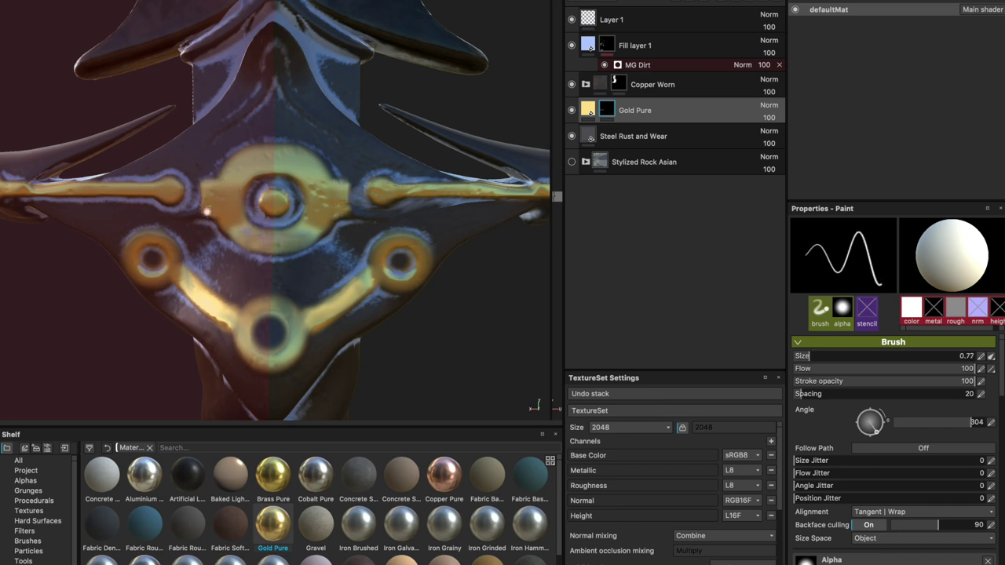
{"action": "left_click_drag", "start_coordinate": [182, 212], "coordinate": [179, 216]}
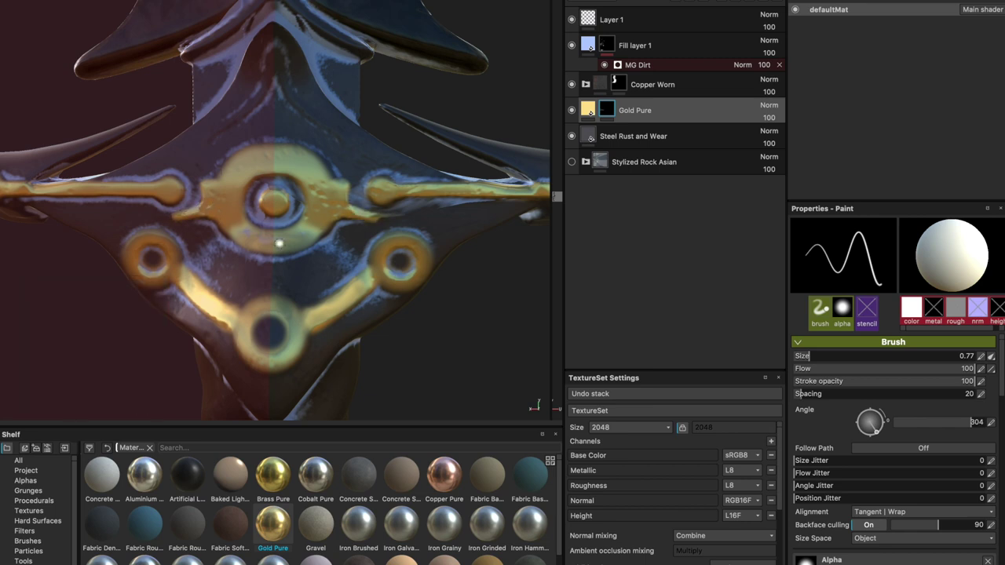
{"action": "key", "text": "x"}
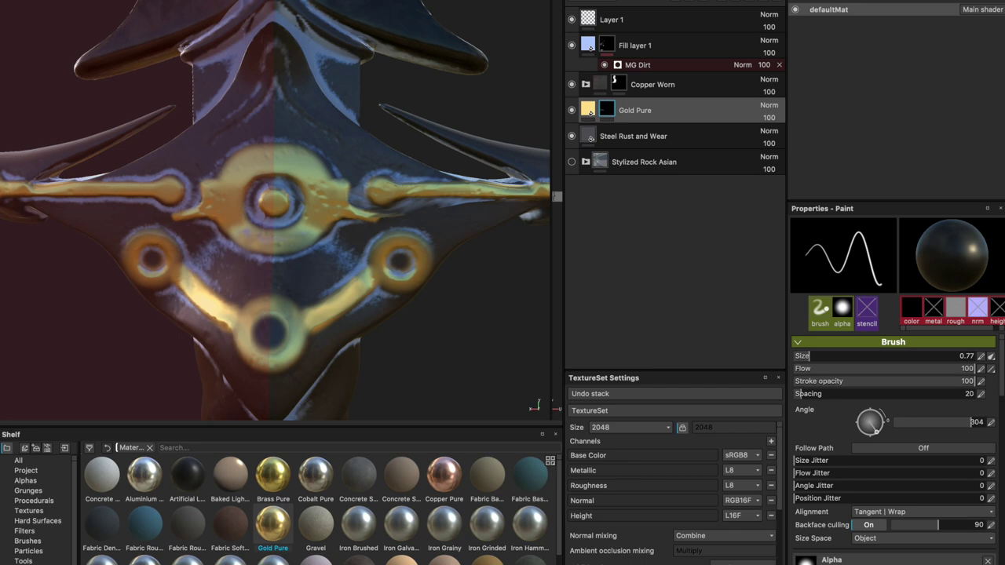
{"action": "key", "text": "f"}
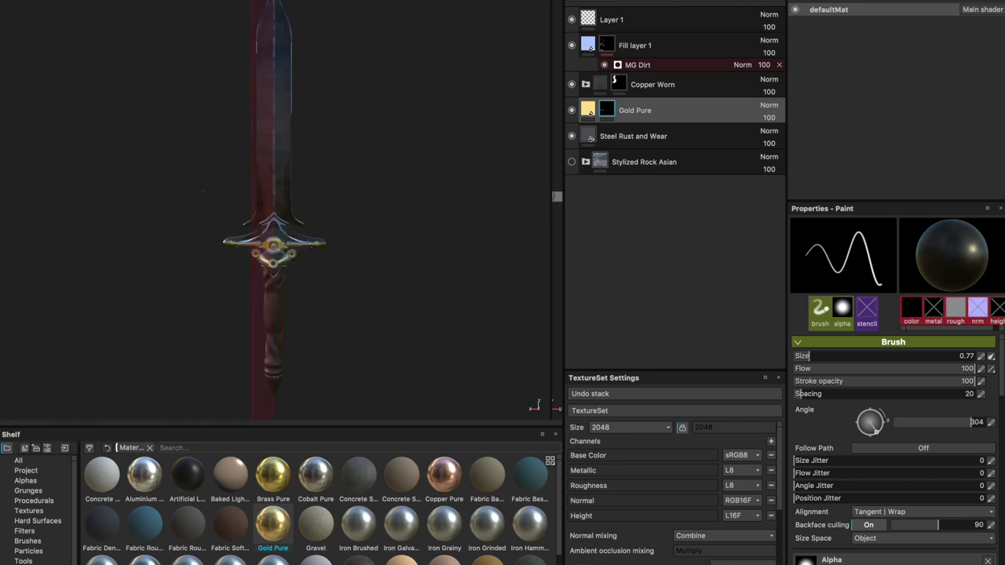
{"action": "left_click_drag", "start_coordinate": [663, 186], "coordinate": [630, 187], "text": "alt"}
Paint mirrored gold chevron strokes above the centre boss with a brush about 2, then frame the sword
{"action": "scroll", "coordinate": [219, 281], "scroll_direction": "up", "scroll_amount": 2}
{"action": "scroll", "coordinate": [219, 281], "scroll_direction": "up", "scroll_amount": 3}
{"action": "scroll", "coordinate": [219, 281], "scroll_direction": "up", "scroll_amount": 3}
{"action": "scroll", "coordinate": [219, 281], "scroll_direction": "up", "scroll_amount": 3}
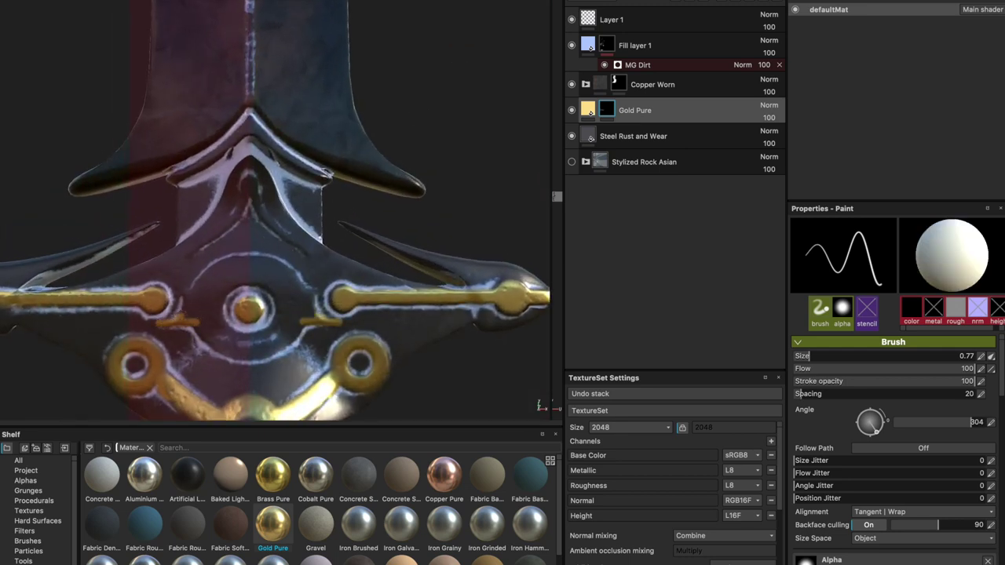
{"action": "right_click_drag", "start_coordinate": [203, 308], "coordinate": [302, 310], "text": "ctrl"}
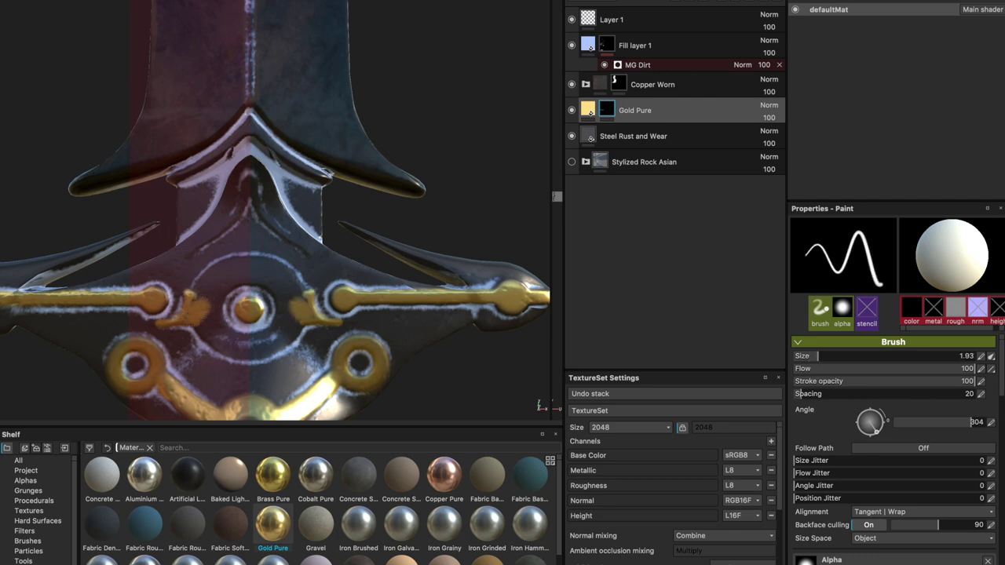
{"action": "mouse_move", "coordinate": [217, 292]}
{"action": "left_mouse_down"}
{"action": "mouse_move", "coordinate": [248, 267]}
{"action": "mouse_move", "coordinate": [218, 270]}
{"action": "mouse_move", "coordinate": [195, 296]}
{"action": "mouse_move", "coordinate": [211, 333]}
{"action": "mouse_move", "coordinate": [239, 347]}
{"action": "left_mouse_up"}
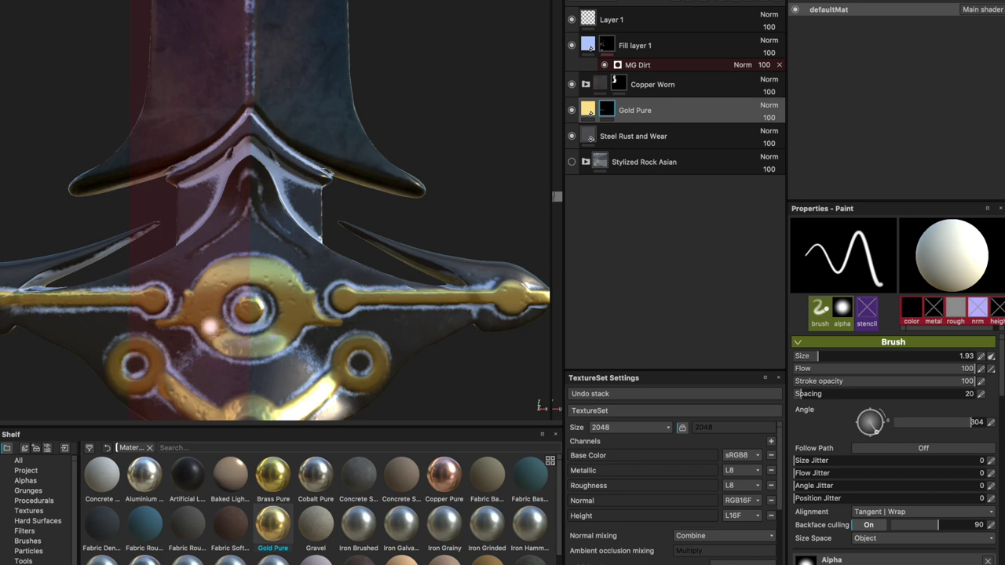
{"action": "right_click_drag", "start_coordinate": [193, 247], "coordinate": [177, 250], "text": "ctrl"}
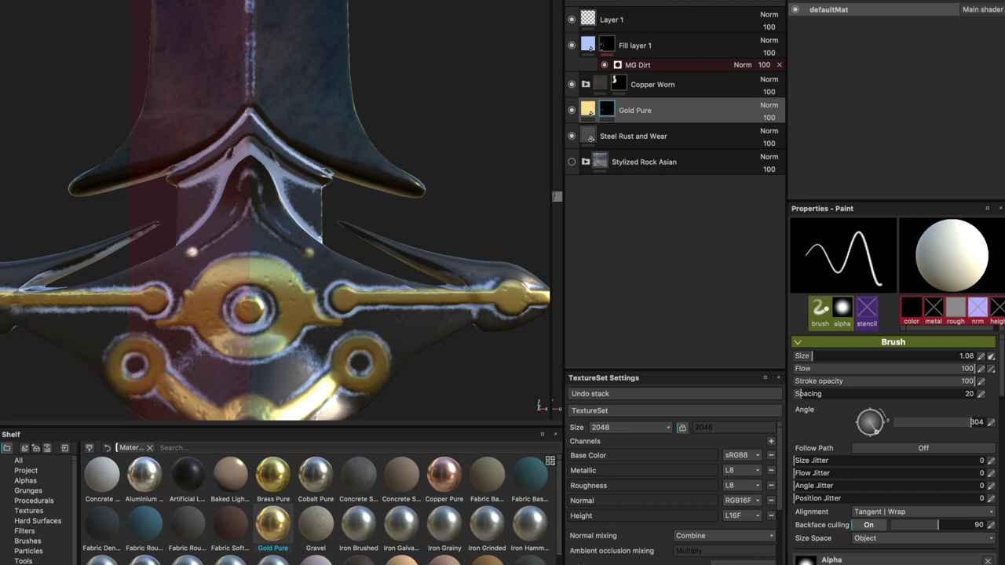
{"action": "key", "text": "x"}
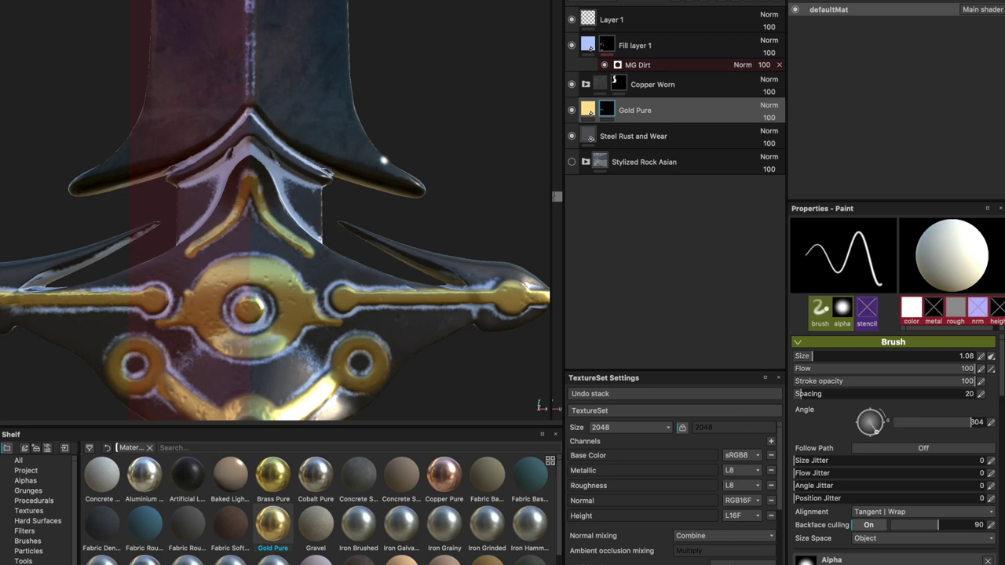
{"action": "mouse_move", "coordinate": [384, 160]}
{"action": "left_mouse_down", "text": "alt"}
{"action": "mouse_move", "coordinate": [22, 184]}
{"action": "mouse_move", "coordinate": [202, 235]}
{"action": "left_mouse_up", "text": "alt"}
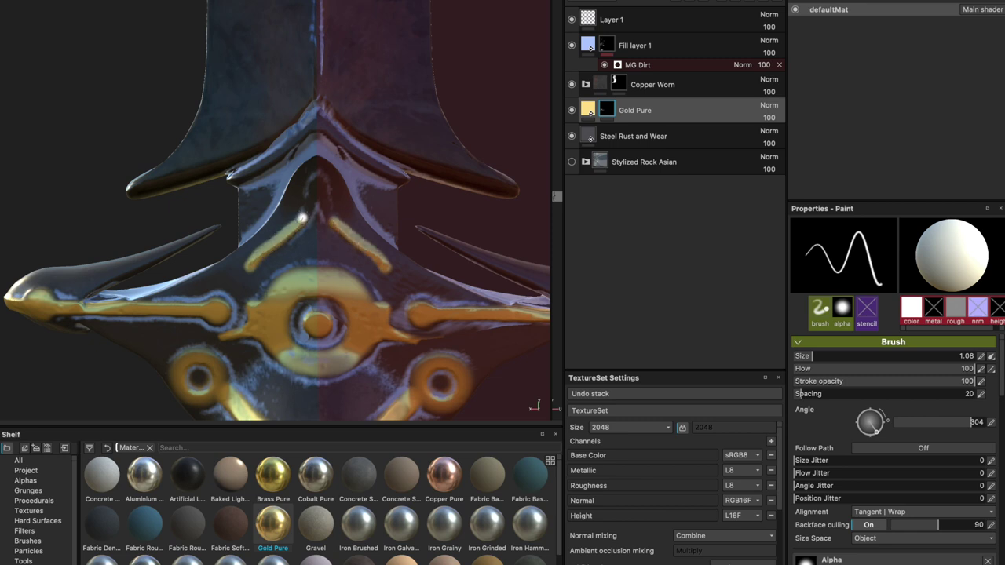
{"action": "key", "text": "f"}
{"action": "mouse_move", "coordinate": [202, 235]}
{"action": "left_mouse_down", "text": "alt"}
{"action": "mouse_move", "coordinate": [133, 280]}
{"action": "mouse_move", "coordinate": [275, 259]}
{"action": "mouse_move", "coordinate": [336, 224]}
{"action": "mouse_move", "coordinate": [440, 227]}
{"action": "mouse_move", "coordinate": [386, 231]}
{"action": "left_mouse_up", "text": "alt"}
{"action": "scroll", "coordinate": [259, 243], "scroll_direction": "up", "scroll_amount": 3}
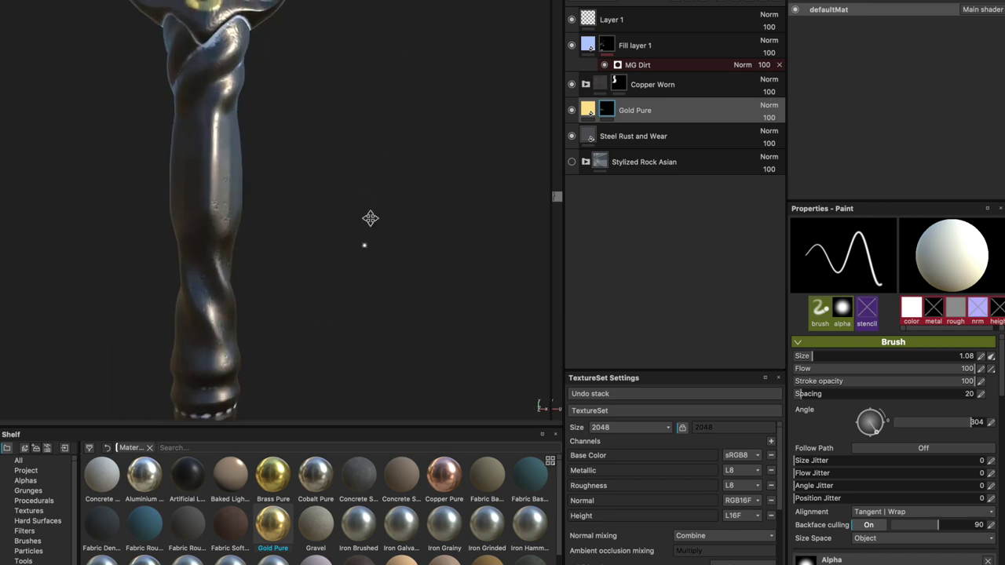
Paint a gold band around the handle base with a brush about 5
{"action": "middle_click_drag", "start_coordinate": [385, 231], "coordinate": [294, 211], "text": "alt"}
{"action": "right_click_drag", "start_coordinate": [237, 253], "coordinate": [236, 243], "text": "ctrl"}
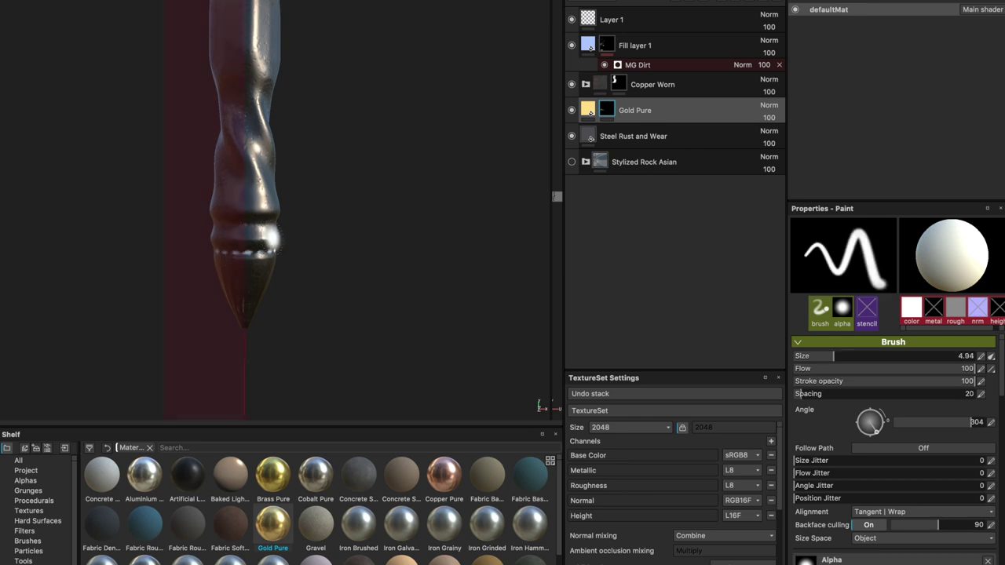
{"action": "mouse_move", "coordinate": [218, 237]}
{"action": "left_mouse_down", "text": "alt"}
{"action": "mouse_move", "coordinate": [150, 235]}
{"action": "mouse_move", "coordinate": [212, 238]}
{"action": "left_mouse_up", "text": "alt"}
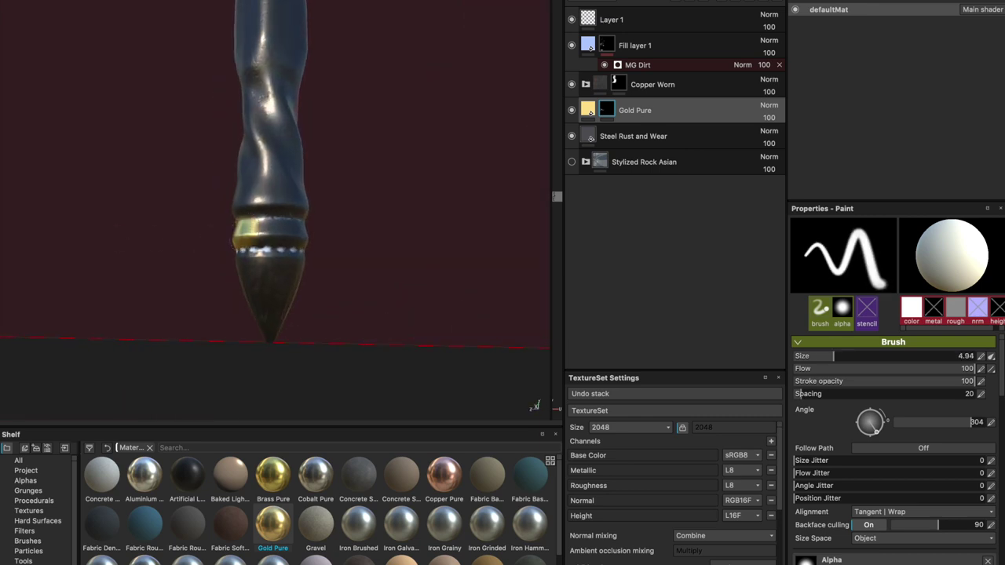
{"action": "mouse_move", "coordinate": [302, 236]}
{"action": "left_mouse_down", "text": "alt"}
{"action": "mouse_move", "coordinate": [201, 264]}
{"action": "mouse_move", "coordinate": [149, 246]}
{"action": "left_mouse_up", "text": "alt"}
{"action": "right_click_drag", "start_coordinate": [148, 247], "coordinate": [386, 242], "text": "alt"}
{"action": "mouse_move", "coordinate": [386, 243]}
{"action": "left_mouse_down", "text": "alt"}
{"action": "mouse_move", "coordinate": [241, 224]}
{"action": "mouse_move", "coordinate": [325, 275]}
{"action": "mouse_move", "coordinate": [235, 15]}
{"action": "left_mouse_up", "text": "alt"}
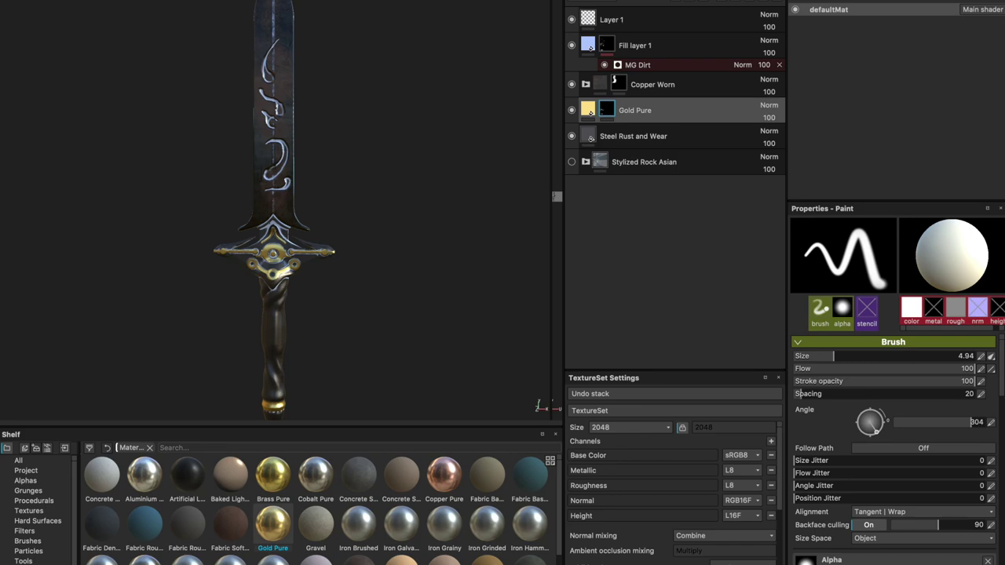
Show the finished sword alone in a full-screen viewport, centred and front-on
{"action": "key", "text": "Tab"}
{"action": "left_click_drag", "start_coordinate": [743, 222], "coordinate": [688, 225], "text": "alt"}
{"action": "mouse_move", "coordinate": [689, 225]}
{"action": "right_mouse_down", "text": "alt"}
{"action": "mouse_move", "coordinate": [651, 227]}
{"action": "mouse_move", "coordinate": [839, 211]}
{"action": "right_mouse_up", "text": "alt"}
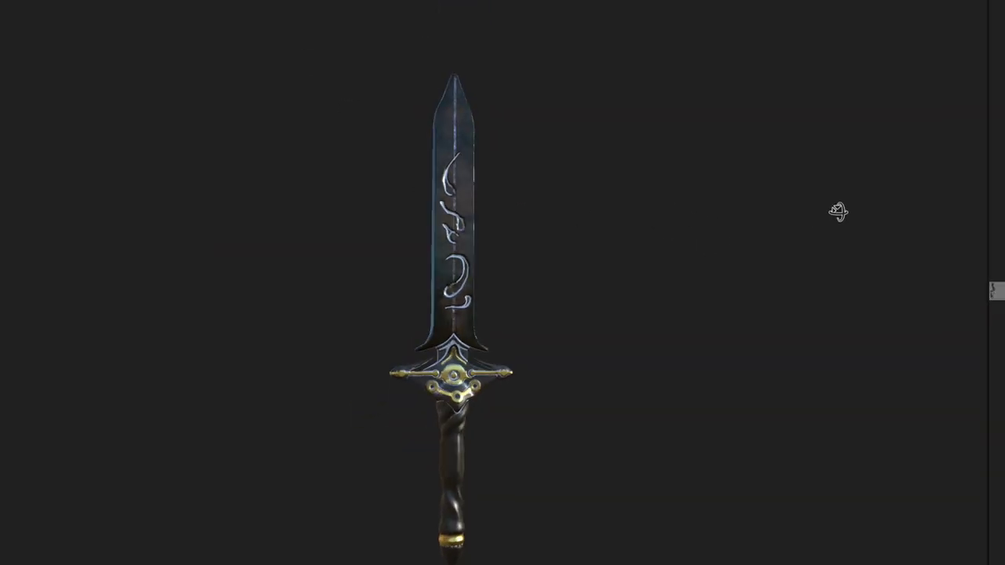